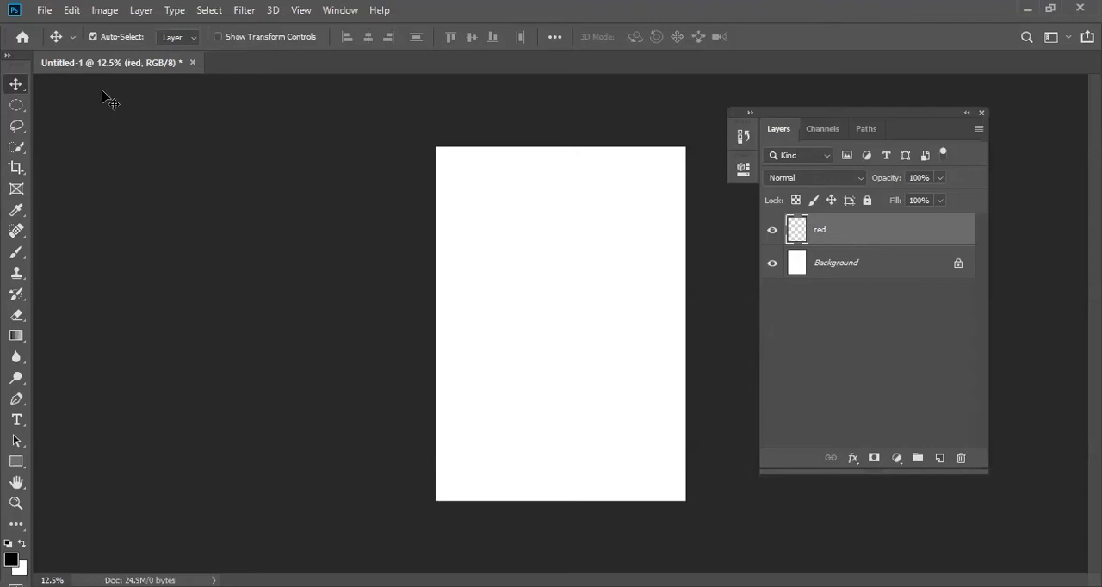
# - Make a circular selection in the upper half of the page on the red layer, fill it with bright red, and deselect
pyautogui.click(17, 104)
pyautogui.moveTo(500, 199); pyautogui.dragTo(614, 311)
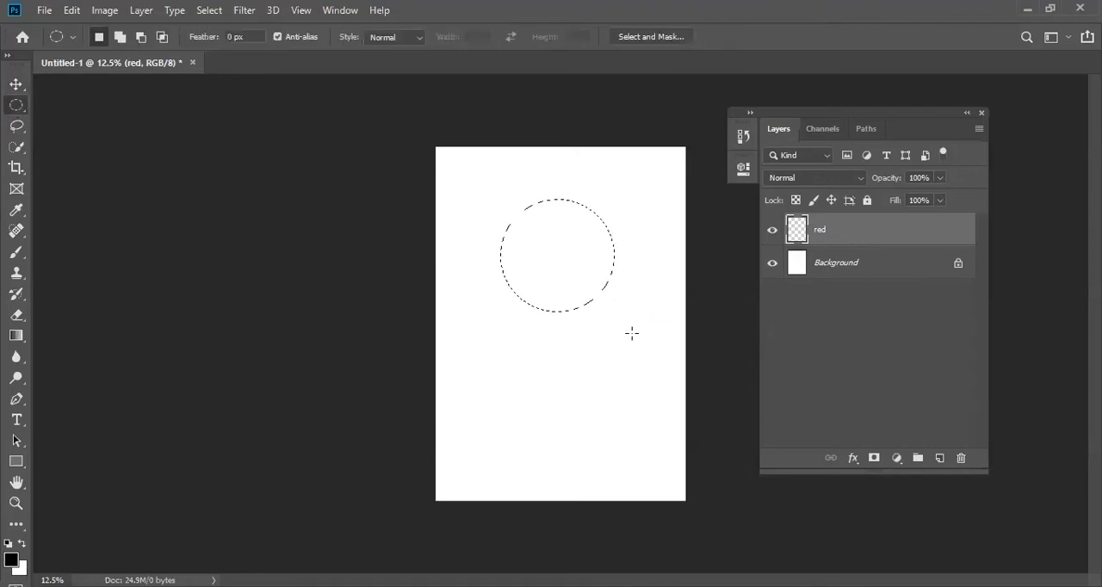
pyautogui.click(17, 340)
pyautogui.rightClick(17, 340)
pyautogui.click(109, 353)
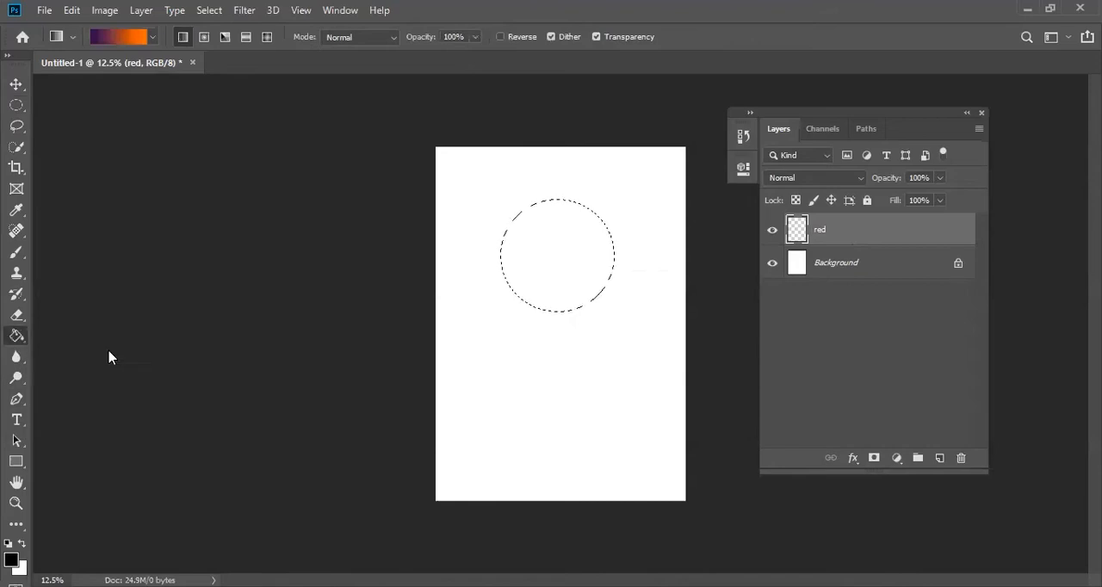
pyautogui.click(11, 559)
pyautogui.moveTo(664, 206); pyautogui.dragTo(713, 178)
pyautogui.click(879, 167)
pyautogui.click(542, 269)
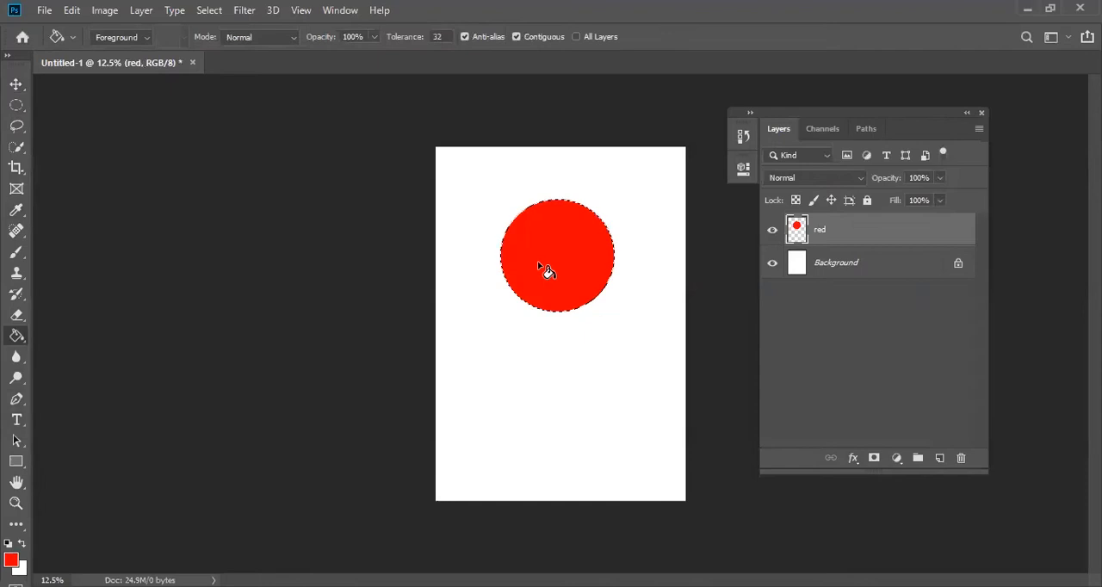
pyautogui.hotkey('ctrl', 'd')
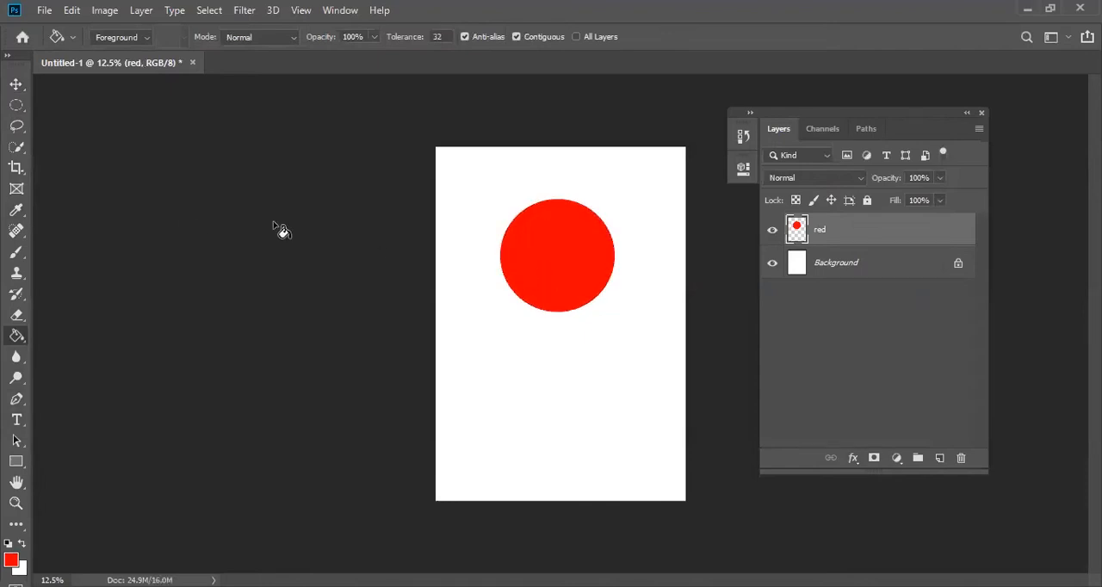
# - Move the red circle slightly down so it sits horizontally centred on the page
pyautogui.click(16, 84)
pyautogui.moveTo(587, 258)
pyautogui.mouseDown()
pyautogui.moveTo(559, 288)
pyautogui.moveTo(588, 275)
pyautogui.mouseUp()
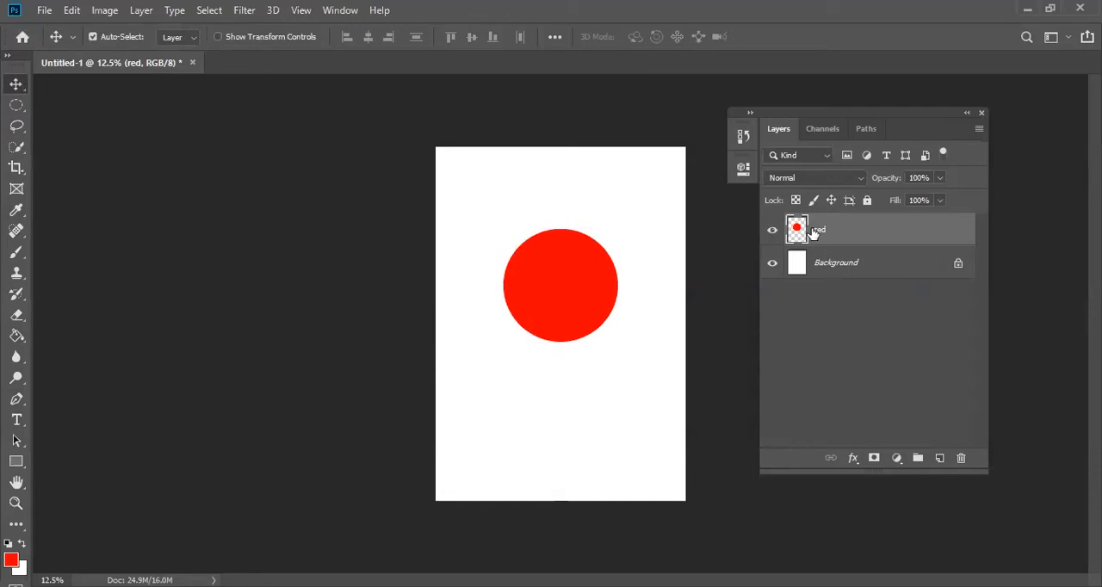
# - Open the Layer Style settings of the red layer to view the blending options, and close them without changes
pyautogui.doubleClick(821, 230)
pyautogui.click(854, 240)
pyautogui.press('h')
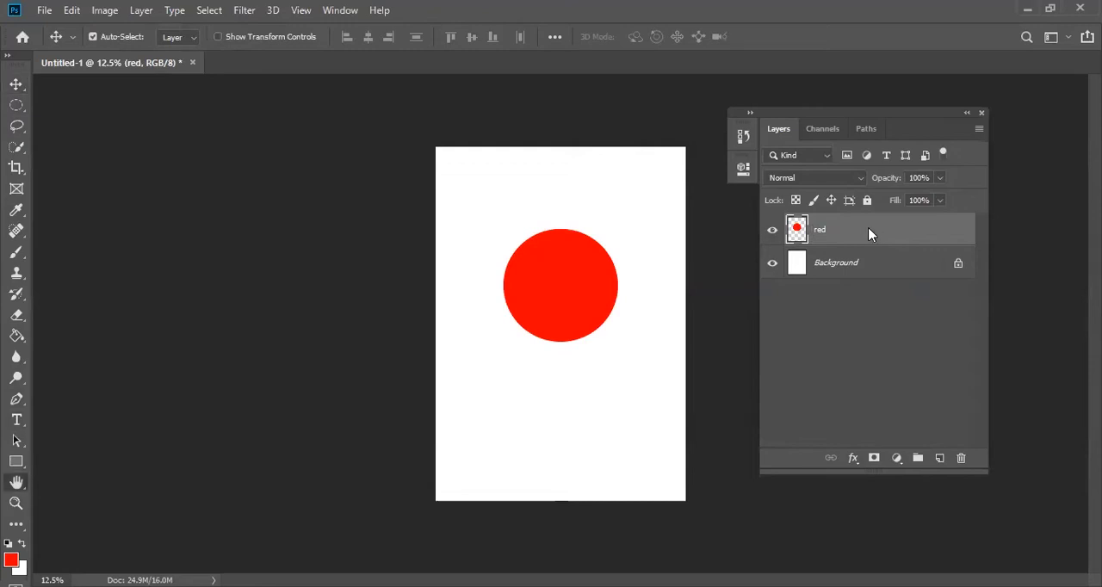
pyautogui.doubleClick(867, 234)
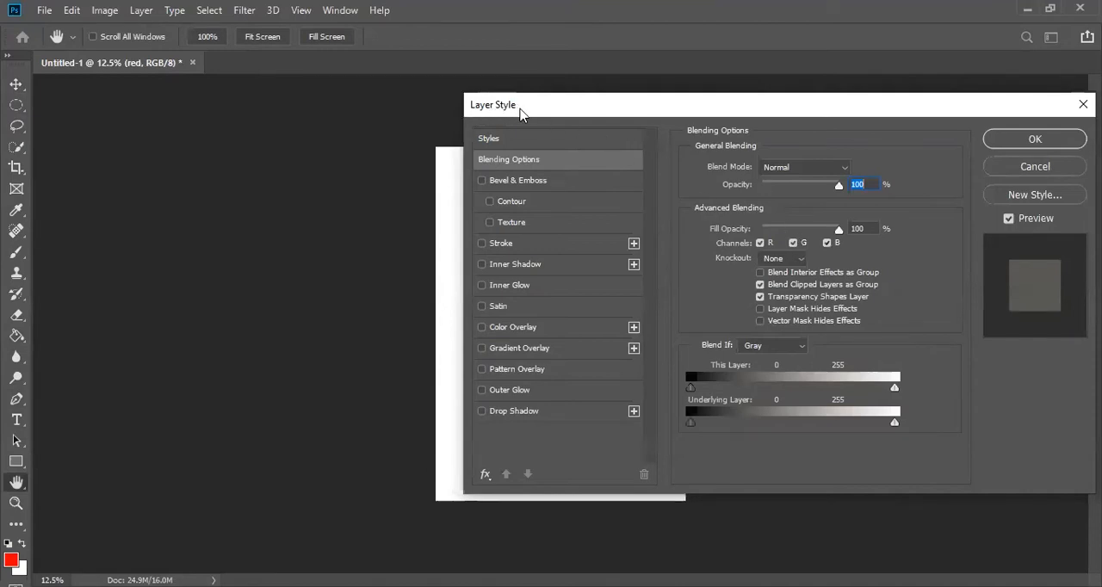
pyautogui.click(1060, 170)
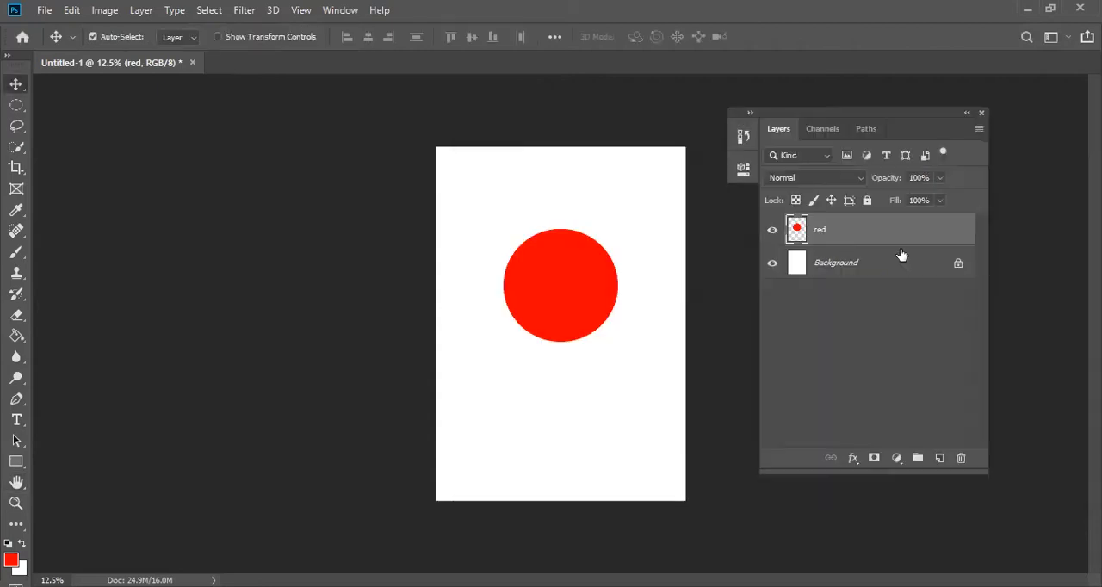
pyautogui.doubleClick(893, 230)
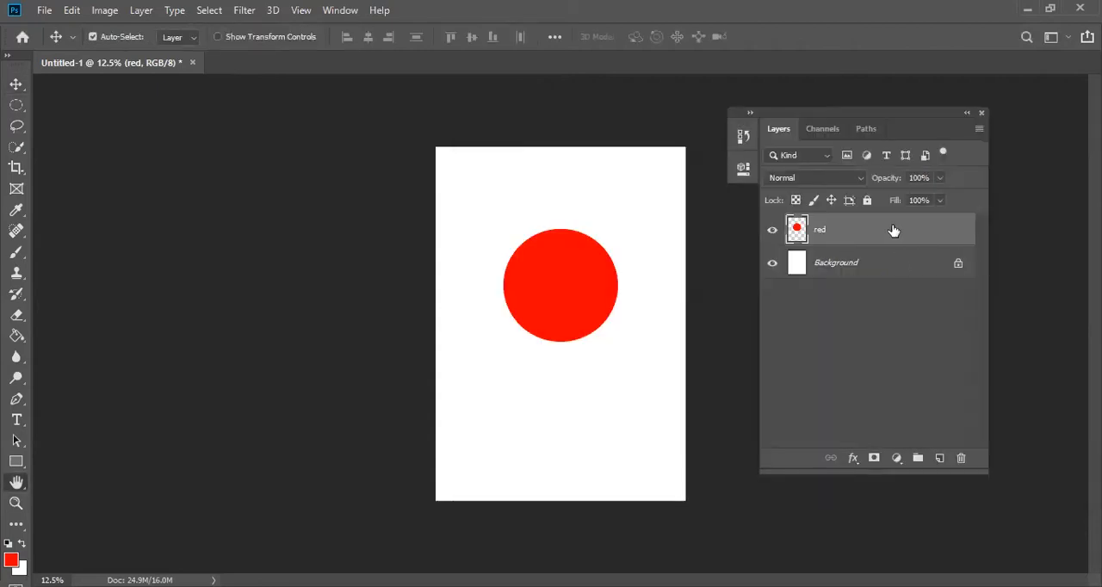
pyautogui.press('Escape')
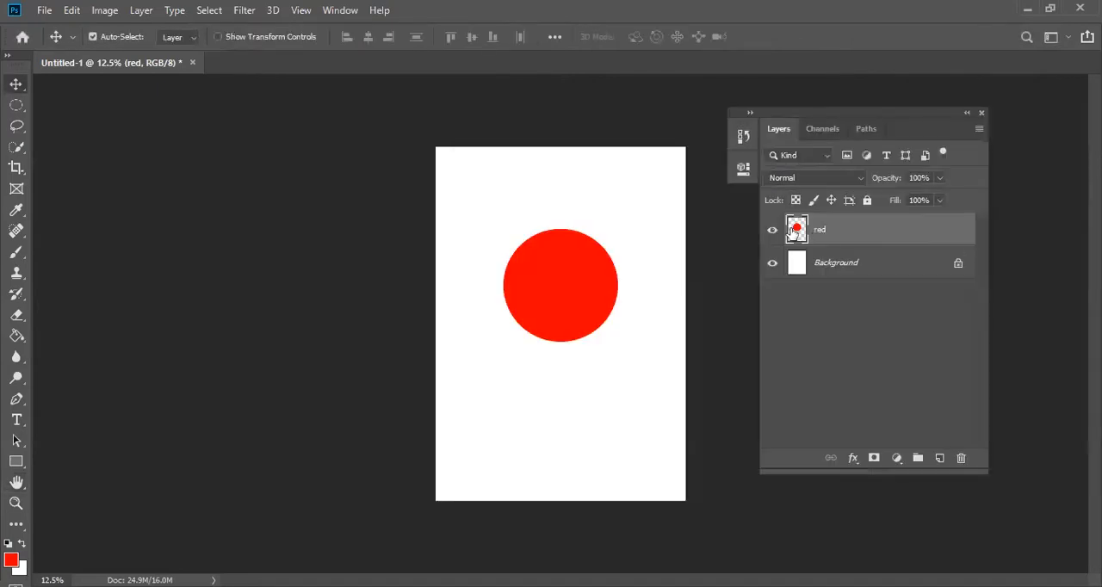
pyautogui.doubleClick(795, 230)
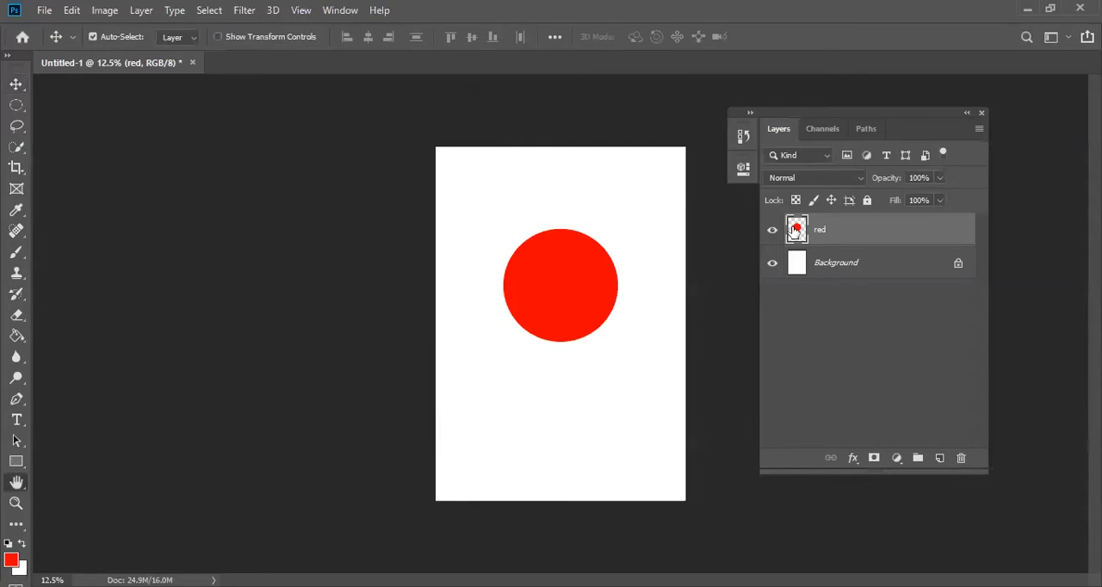
pyautogui.click(1011, 173)
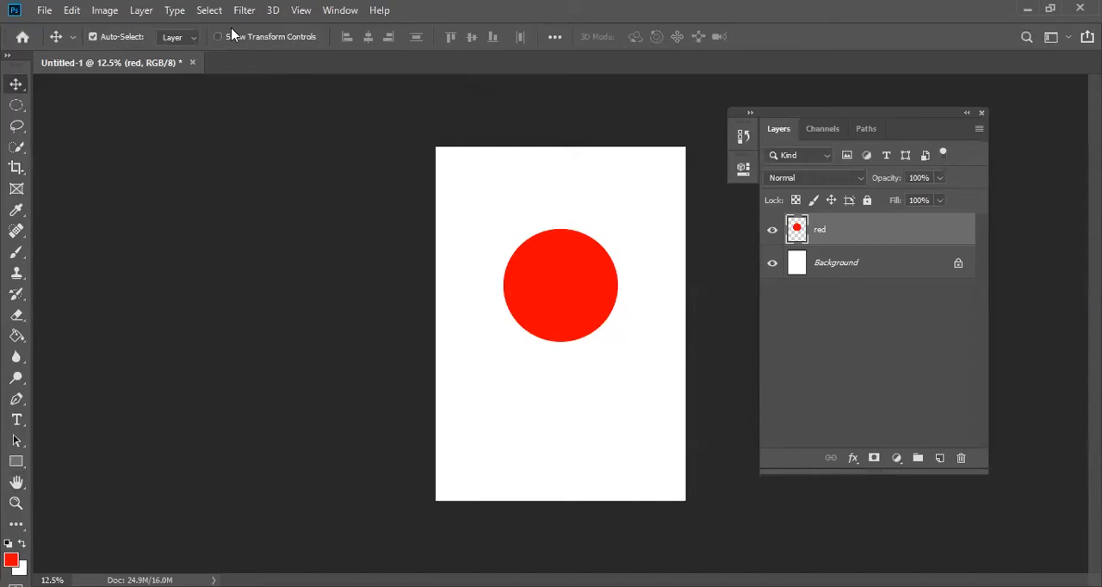
# - Look over the layer style effects available for the red layer and its Blending Options, leaving without applying any
pyautogui.click(141, 9)
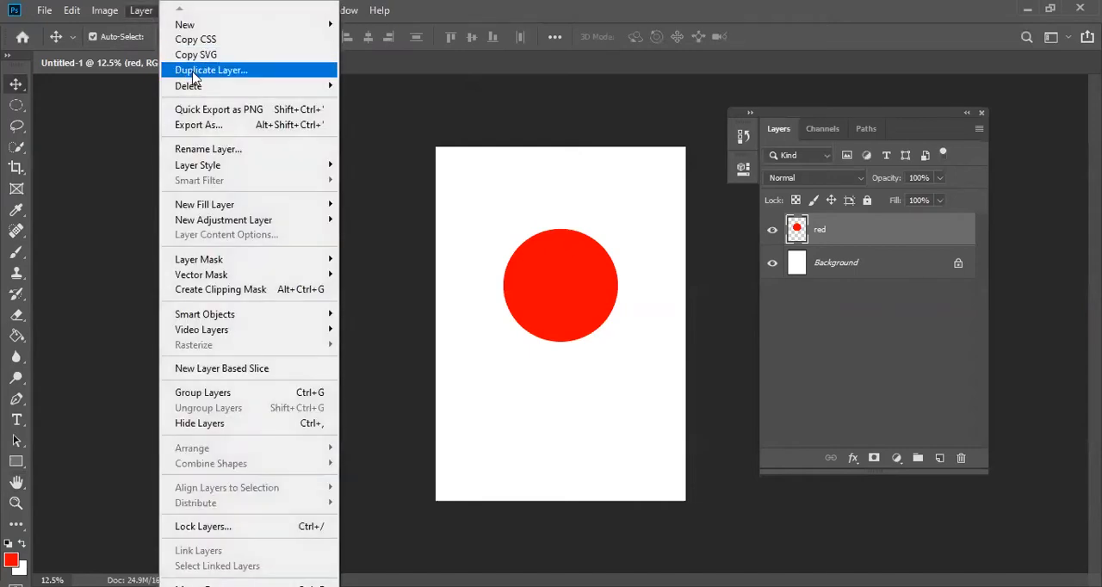
pyautogui.moveTo(327, 168)
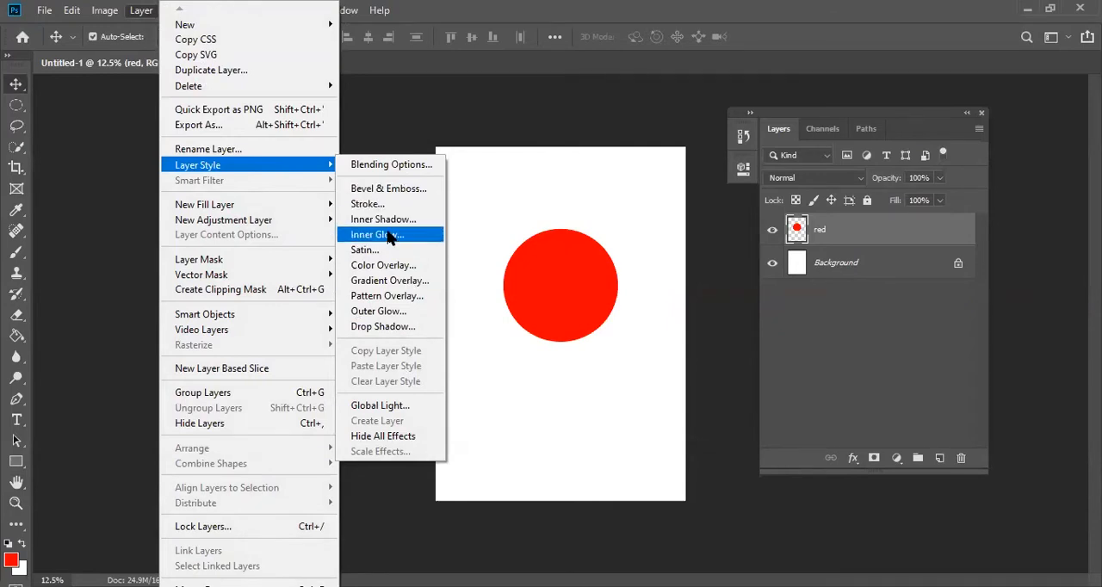
pyautogui.click(895, 234)
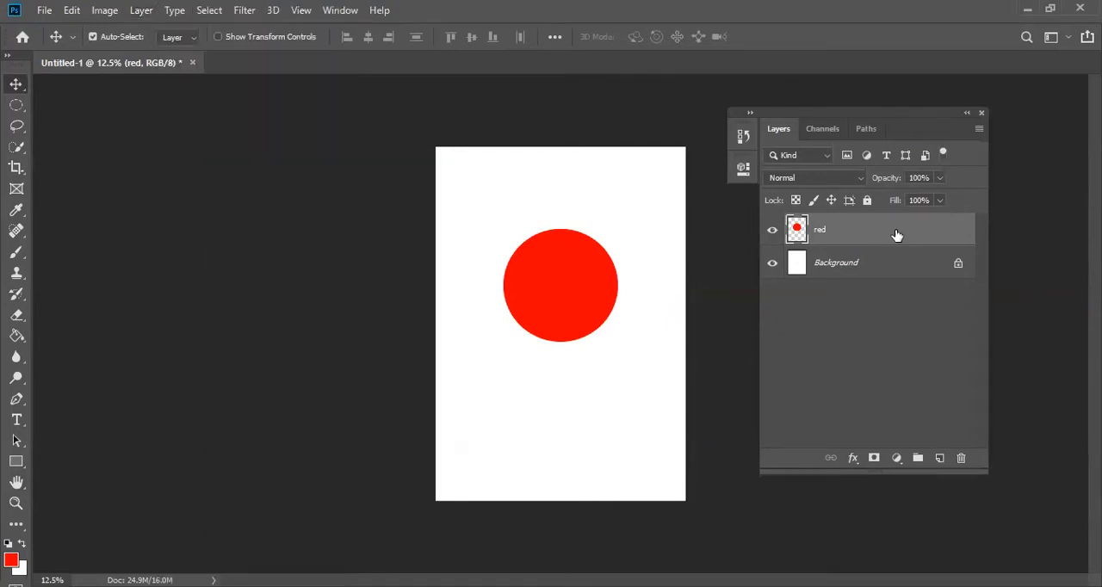
pyautogui.doubleClick(903, 233)
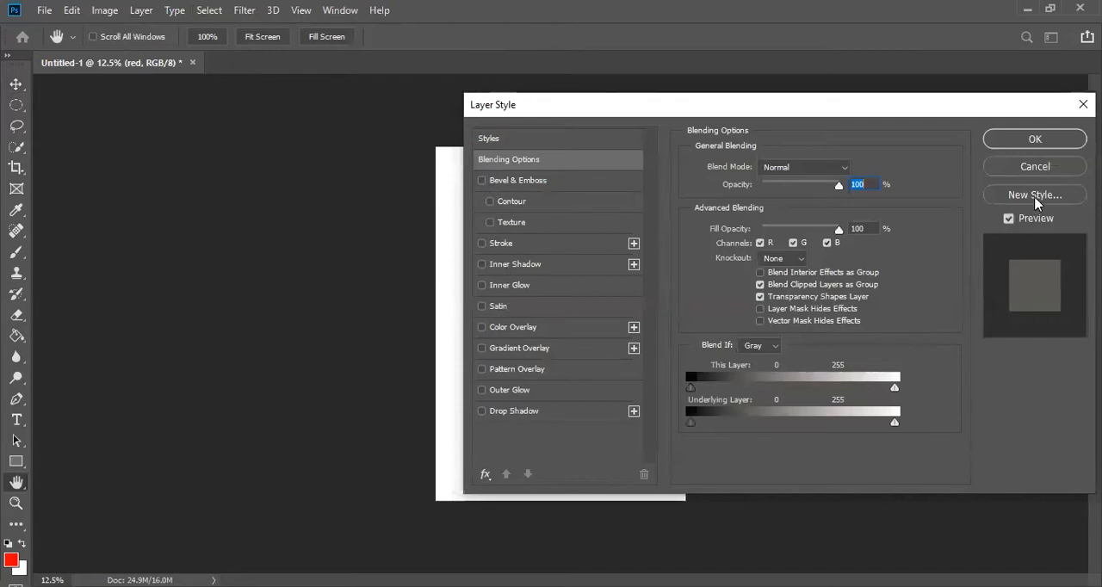
pyautogui.click(1036, 169)
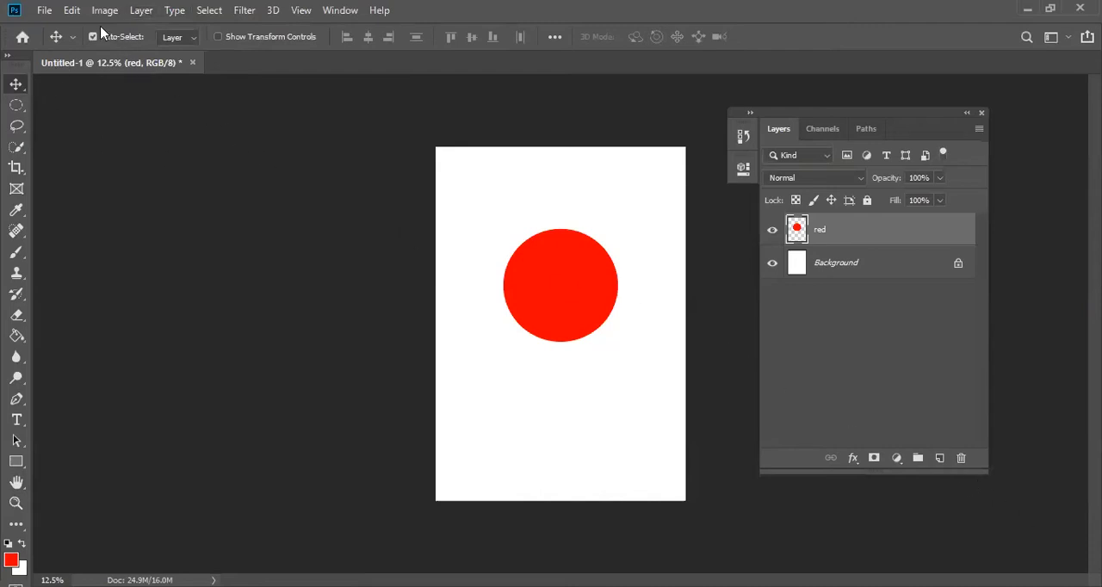
# - Add a Bevel & Emboss effect to the red layer and arrange the settings dialog so the circle is visible
pyautogui.click(143, 12)
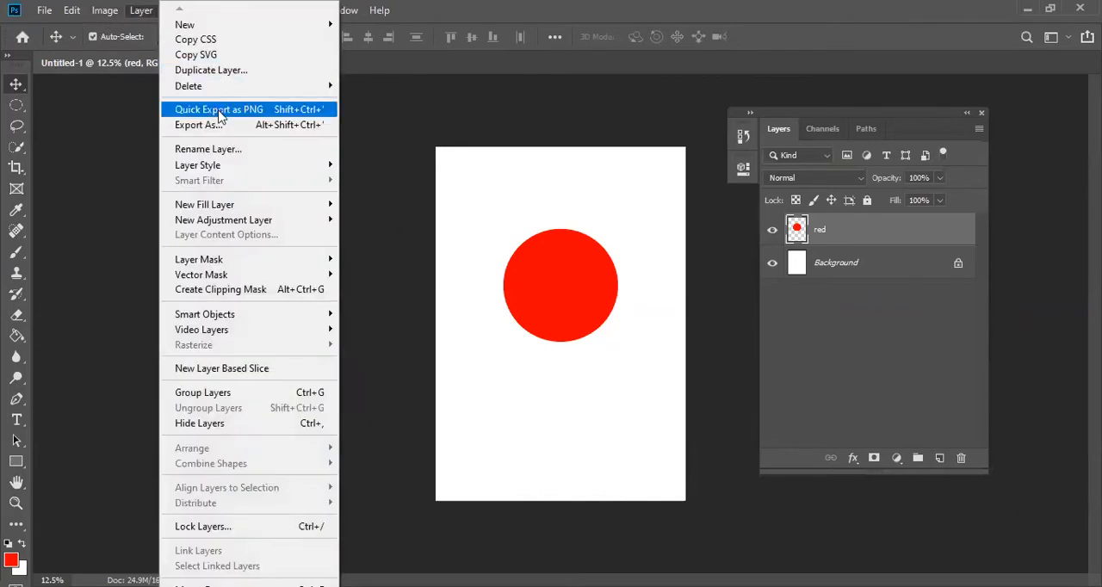
pyautogui.moveTo(225, 166)
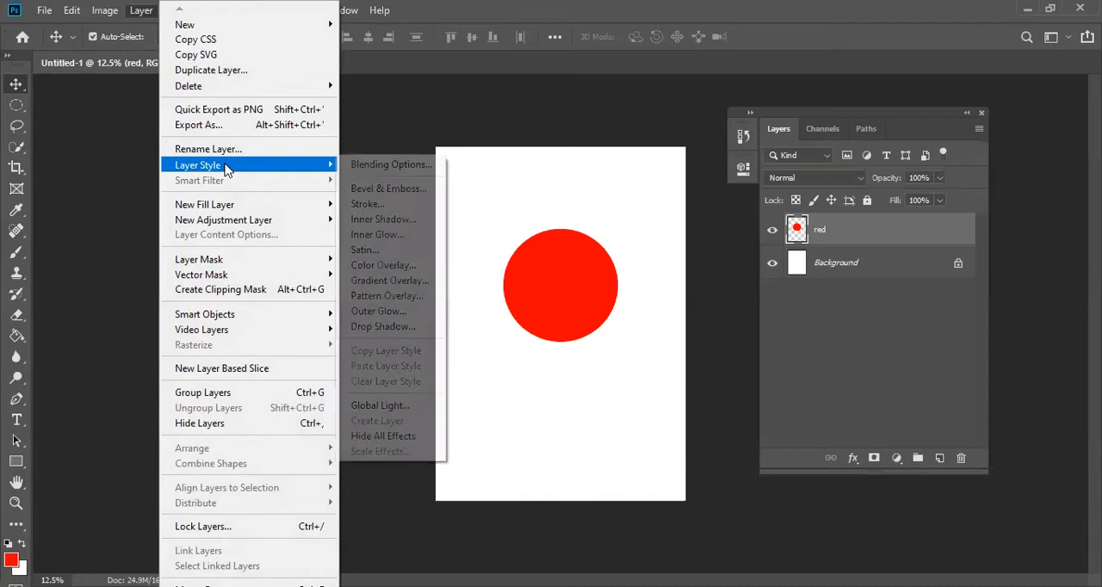
pyautogui.click(389, 189)
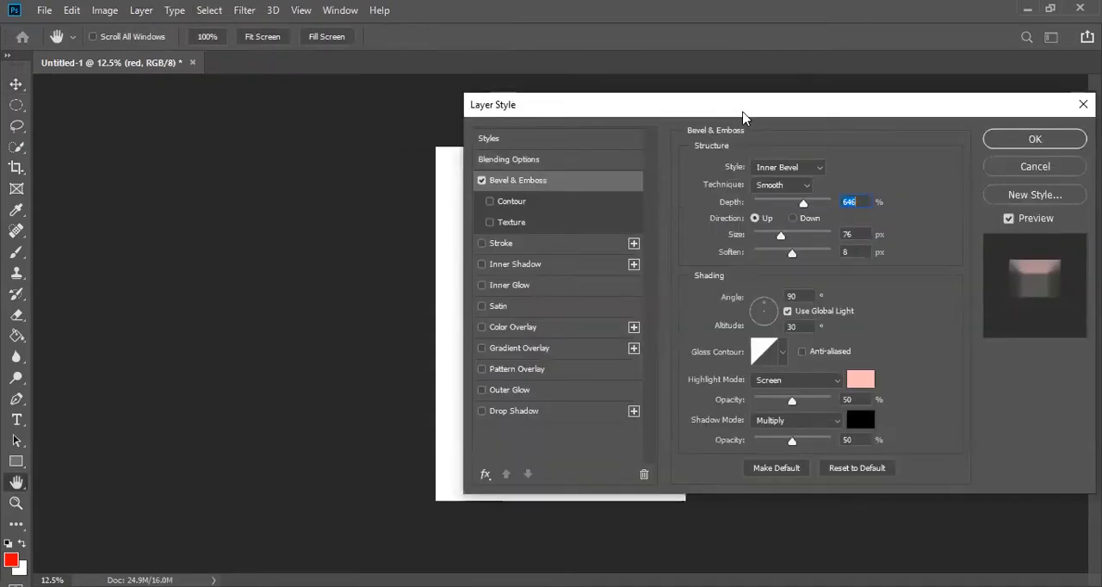
pyautogui.moveTo(743, 116); pyautogui.dragTo(948, 109)
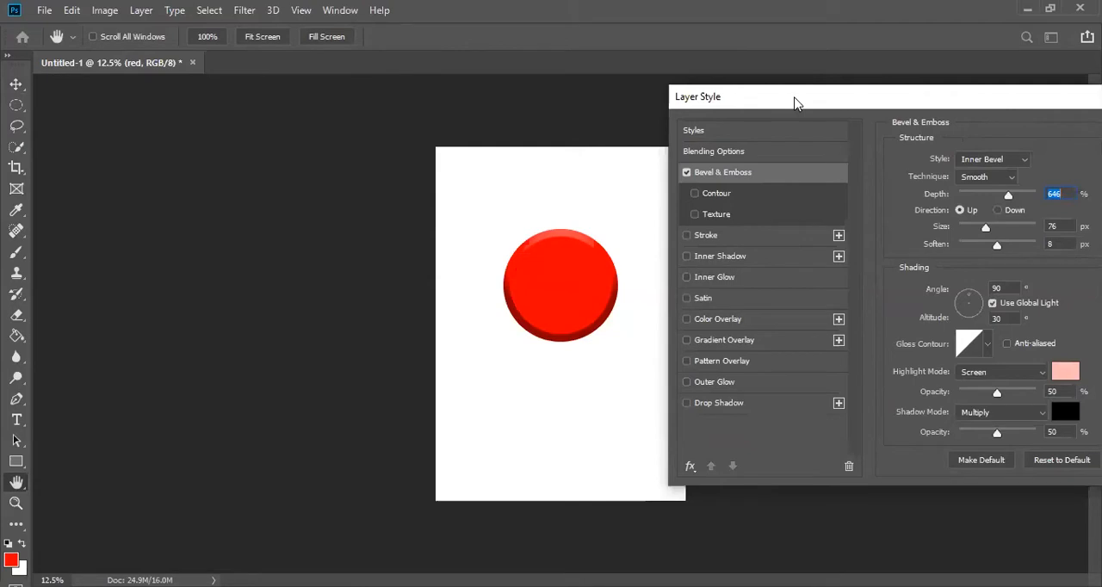
pyautogui.moveTo(795, 103); pyautogui.dragTo(775, 135)
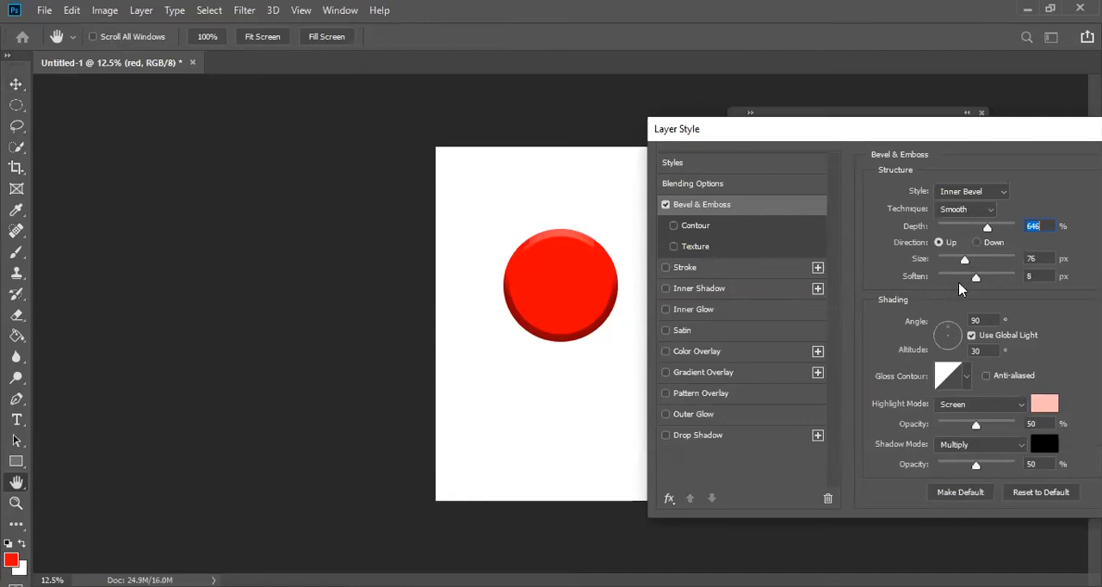
# - Try a bevel size of 139 px and the Down direction, and switch the direction back to Up
pyautogui.moveTo(965, 263); pyautogui.dragTo(986, 271)
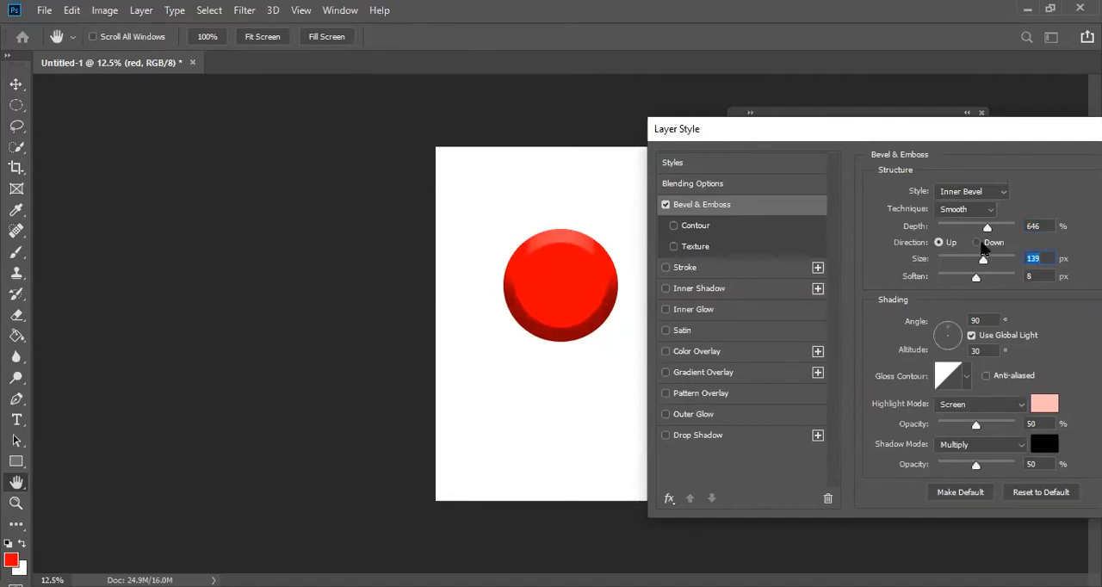
pyautogui.click(981, 244)
pyautogui.click(939, 242)
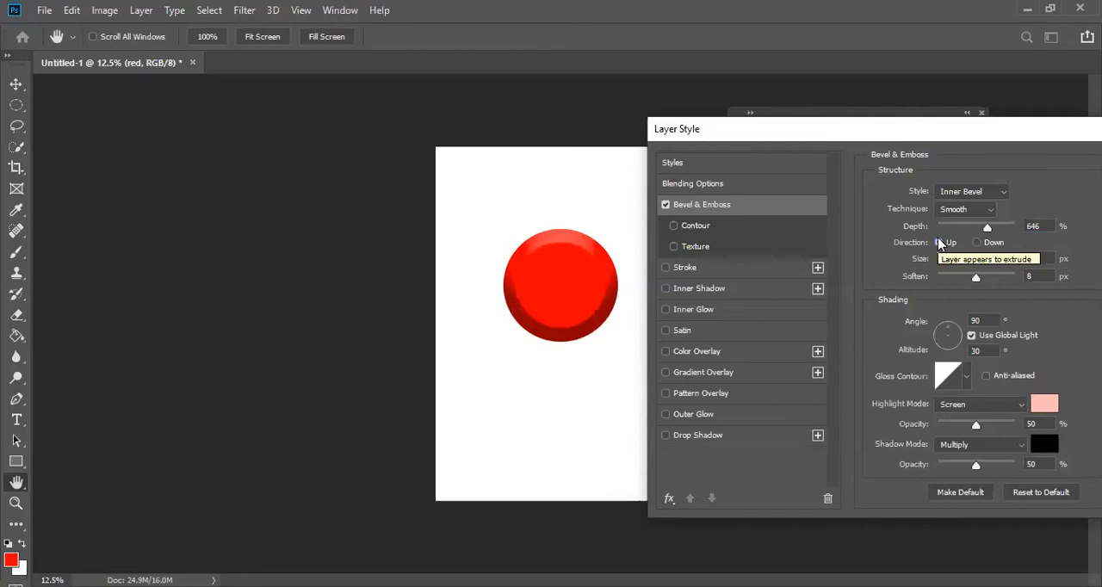
# - Try the Emboss, Outer Bevel, Pillow Emboss and Stroke Emboss styles on the red circle
pyautogui.click(1000, 192)
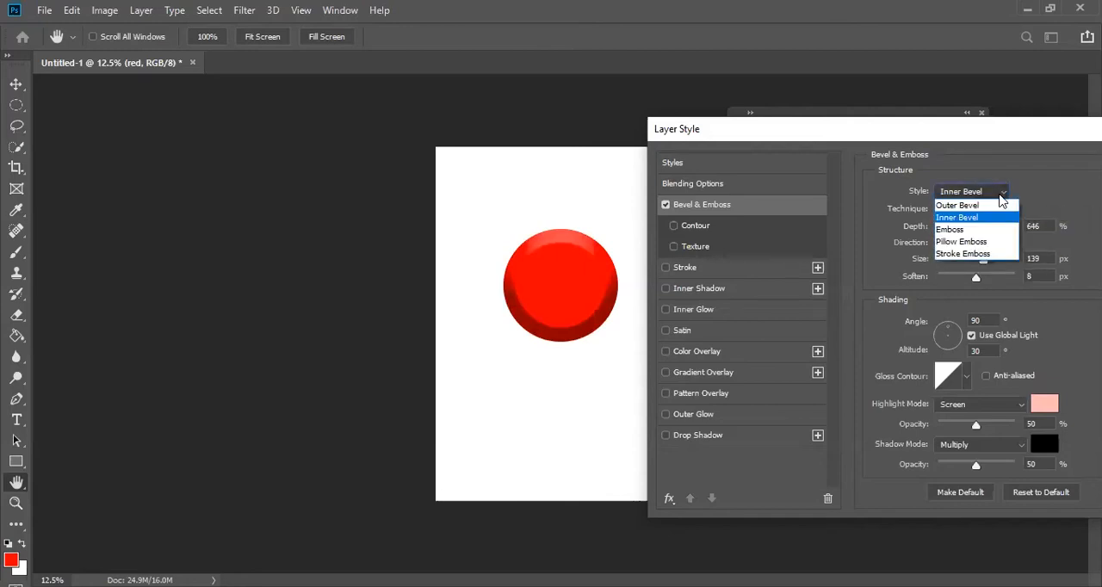
pyautogui.click(977, 228)
pyautogui.click(994, 194)
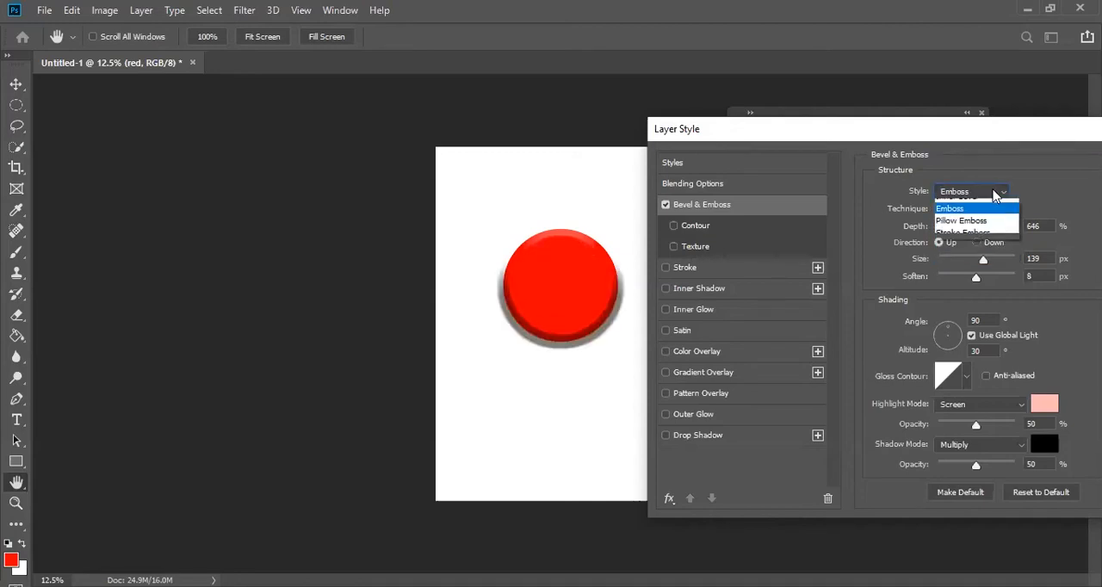
pyautogui.click(989, 204)
pyautogui.click(991, 194)
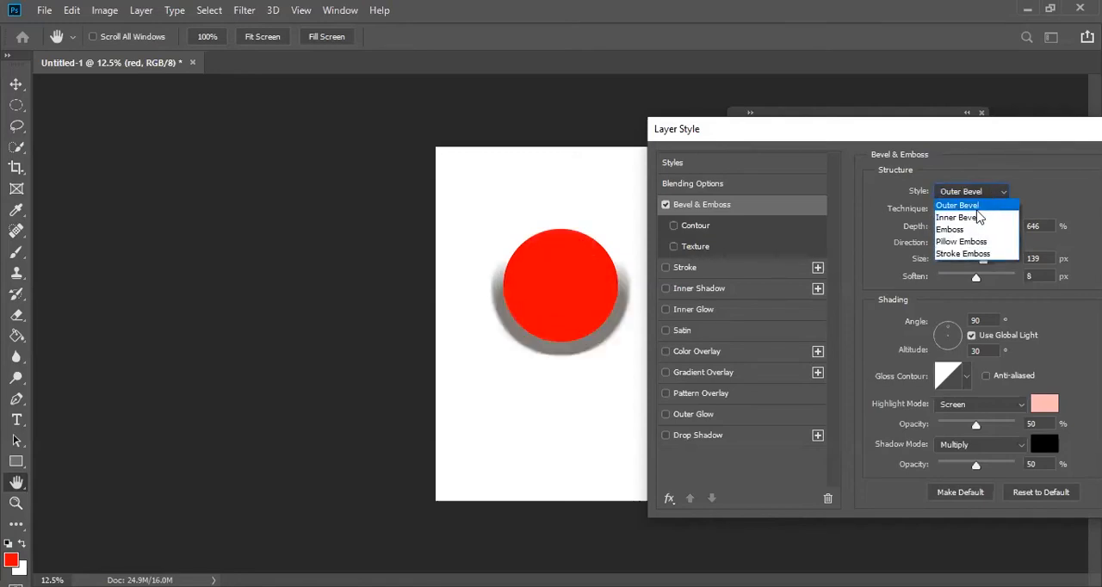
pyautogui.click(979, 228)
pyautogui.click(981, 193)
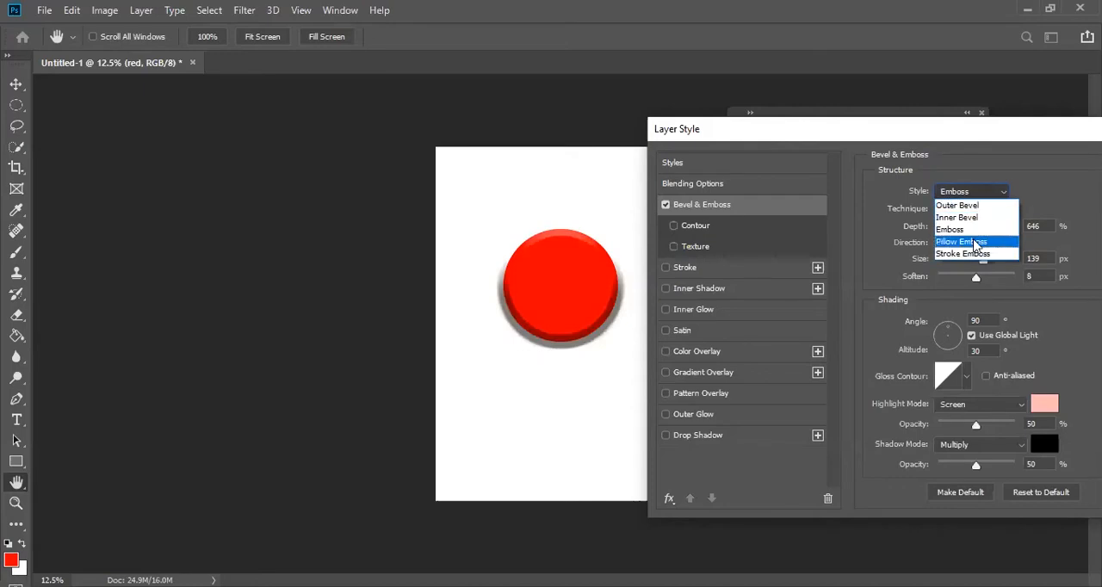
pyautogui.click(974, 242)
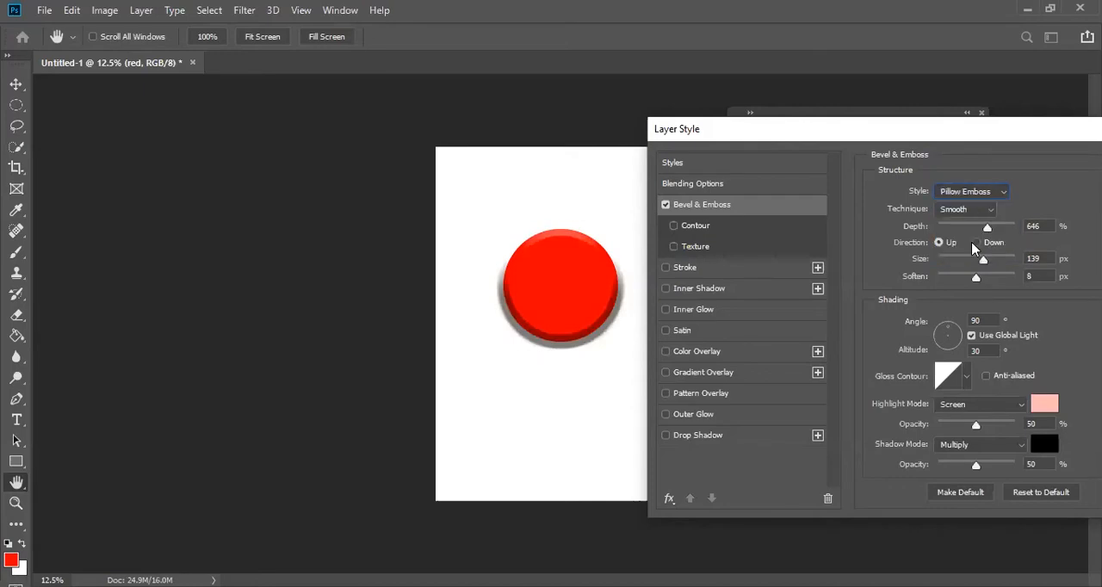
pyautogui.click(979, 194)
pyautogui.click(964, 255)
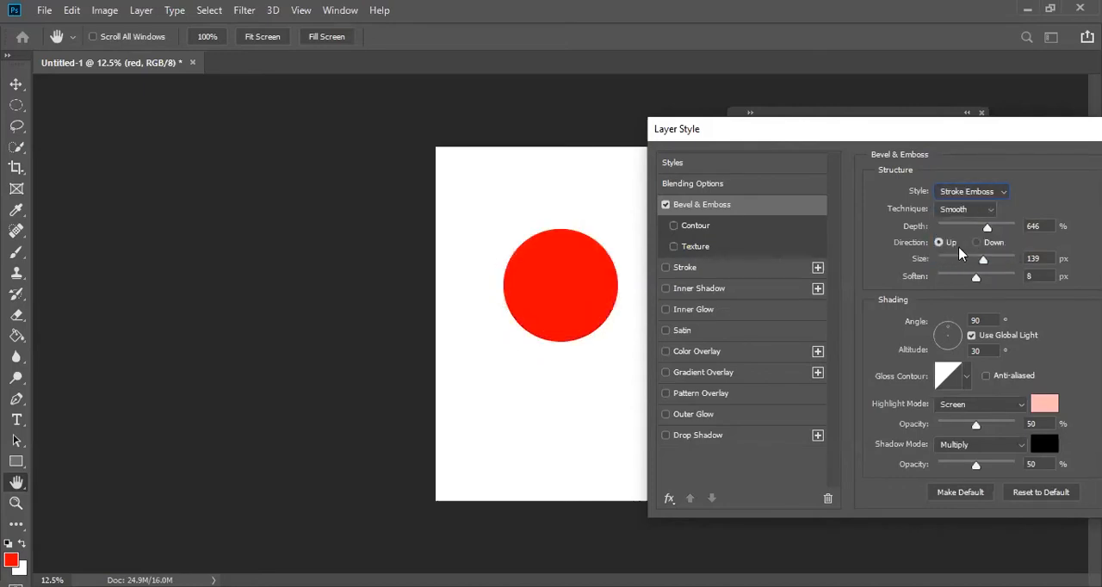
# - Set the bevel style to Emboss with a depth of 823% and a size of 191 px
pyautogui.click(973, 191)
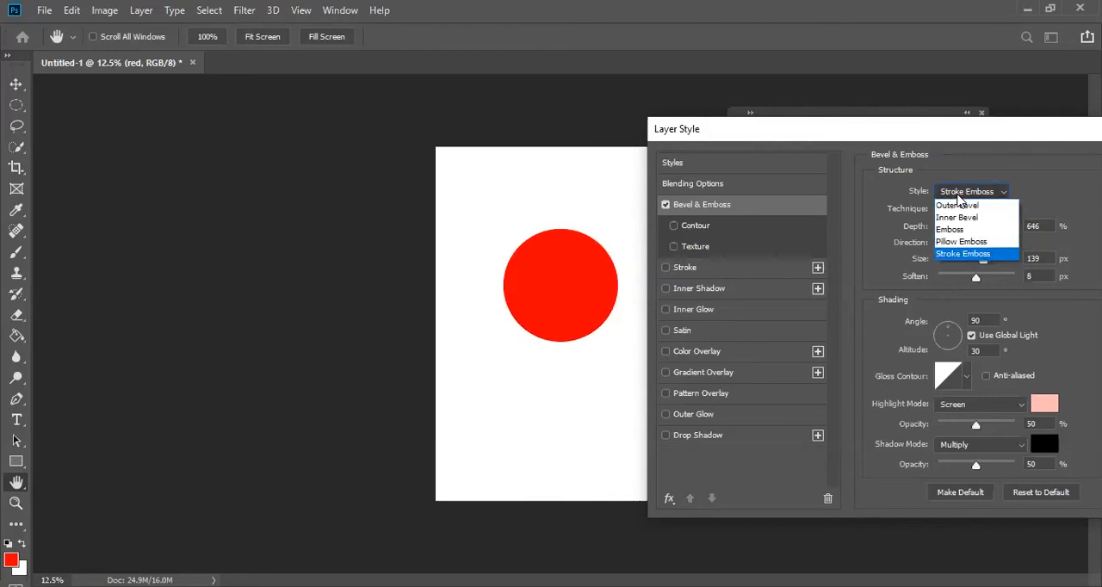
pyautogui.click(952, 229)
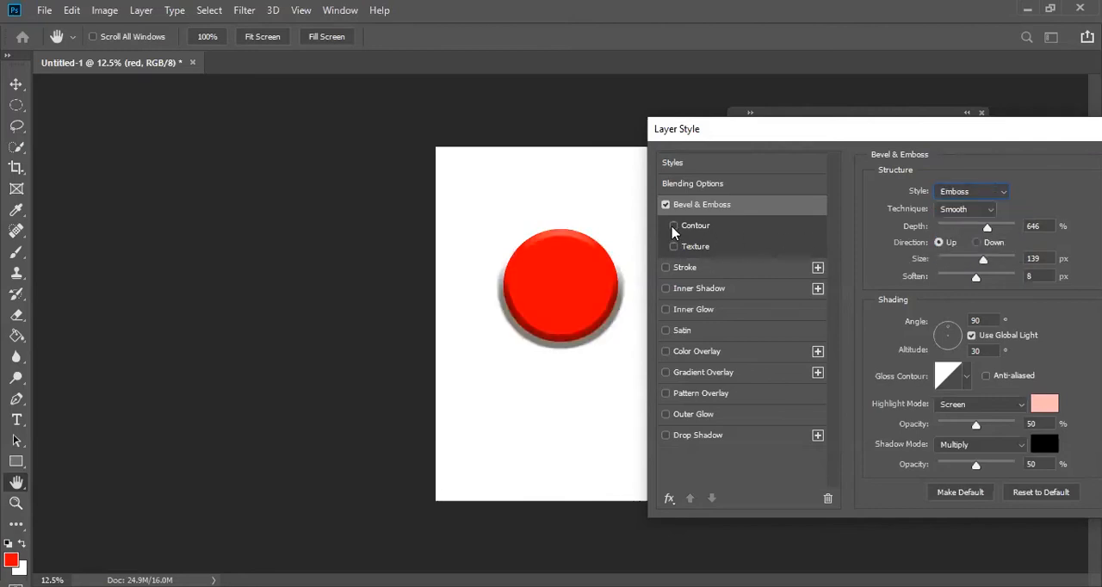
pyautogui.moveTo(987, 229)
pyautogui.mouseDown()
pyautogui.moveTo(1008, 231)
pyautogui.moveTo(955, 230)
pyautogui.moveTo(1014, 230)
pyautogui.moveTo(1000, 230)
pyautogui.moveTo(984, 260)
pyautogui.moveTo(999, 268)
pyautogui.mouseUp()
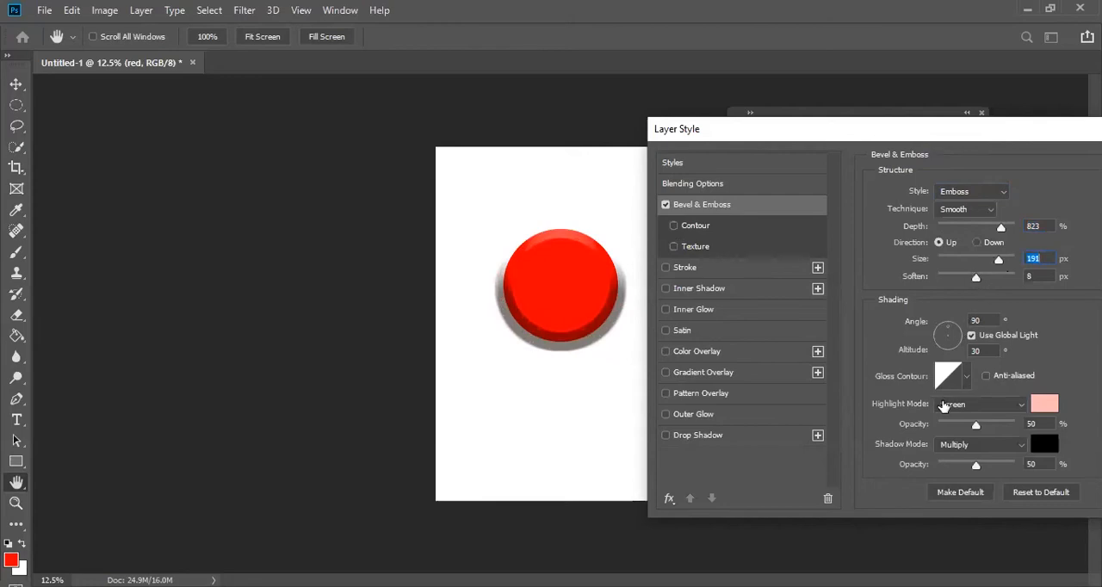
# - Try several gloss contour presets on the embossed circle and return to the straight diagonal preset
pyautogui.click(966, 379)
pyautogui.click(895, 415)
pyautogui.click(945, 439)
pyautogui.click(919, 439)
pyautogui.click(872, 440)
pyautogui.click(872, 416)
pyautogui.click(917, 413)
pyautogui.click(945, 420)
pyautogui.click(965, 443)
pyautogui.click(869, 417)
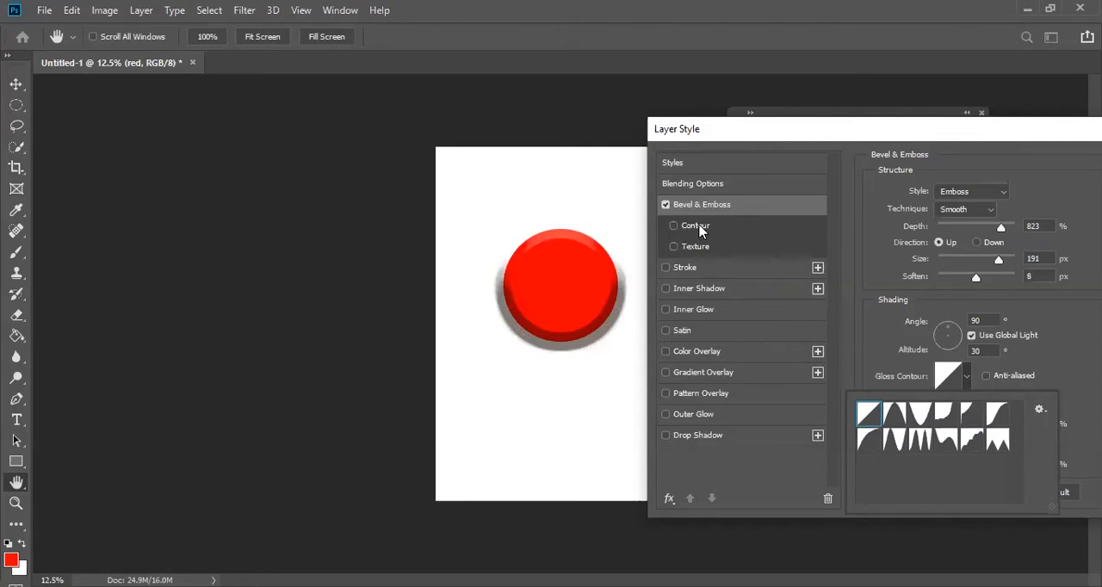
# - Try several contour presets on the circle's bevel with the Contour effect enabled, and disable Contour
pyautogui.click(675, 226)
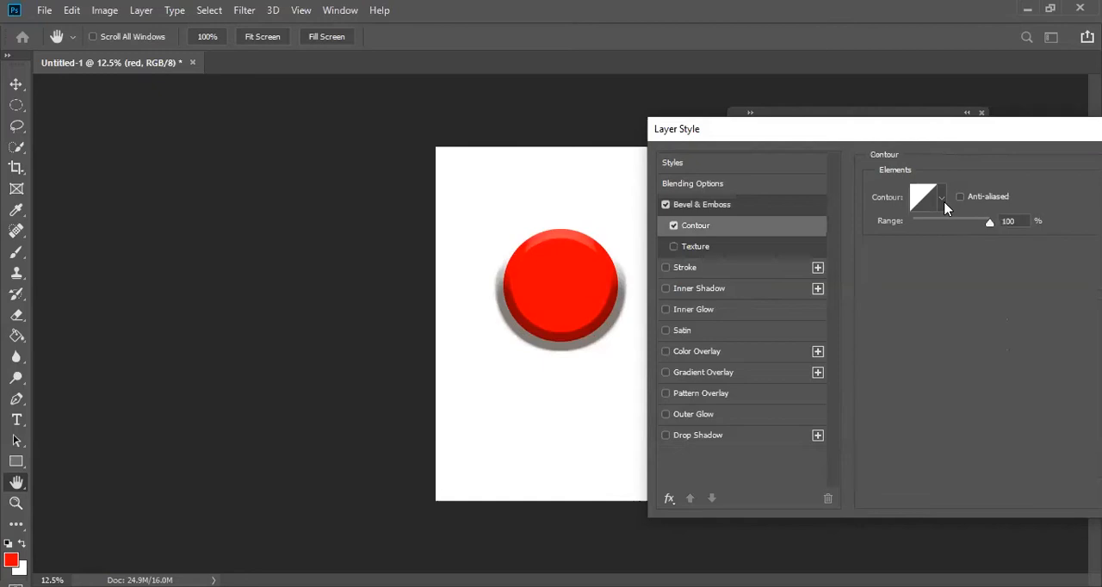
pyautogui.click(944, 207)
pyautogui.click(895, 234)
pyautogui.doubleClick(870, 234)
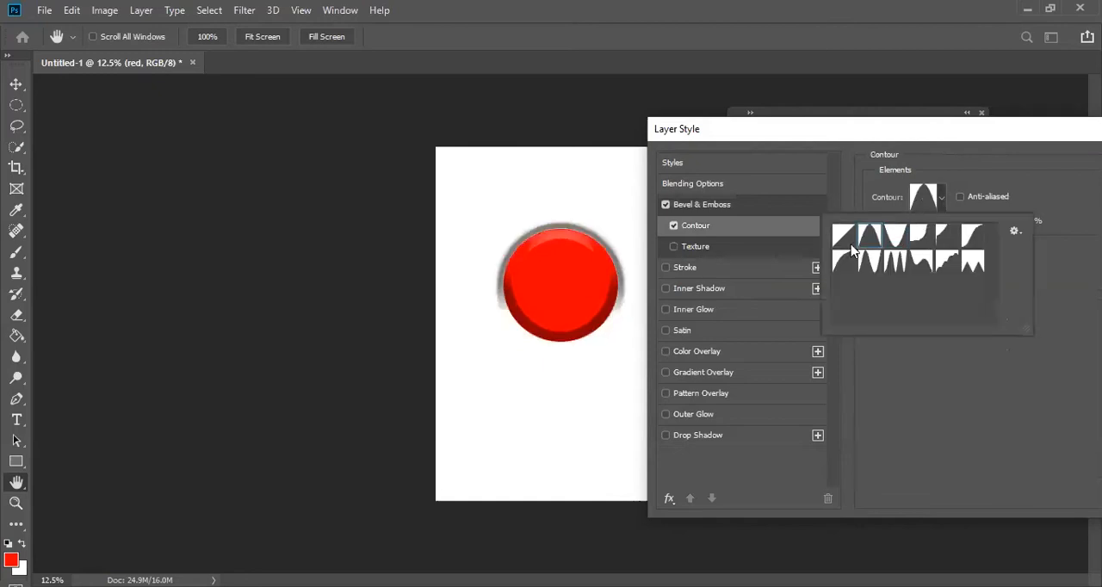
pyautogui.click(944, 200)
pyautogui.click(953, 261)
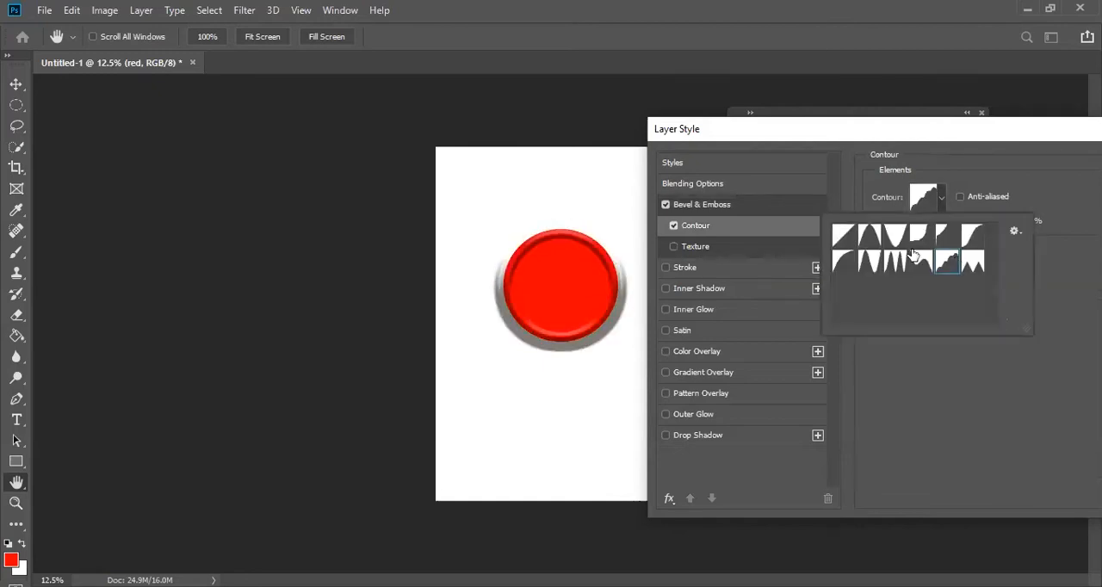
pyautogui.click(675, 229)
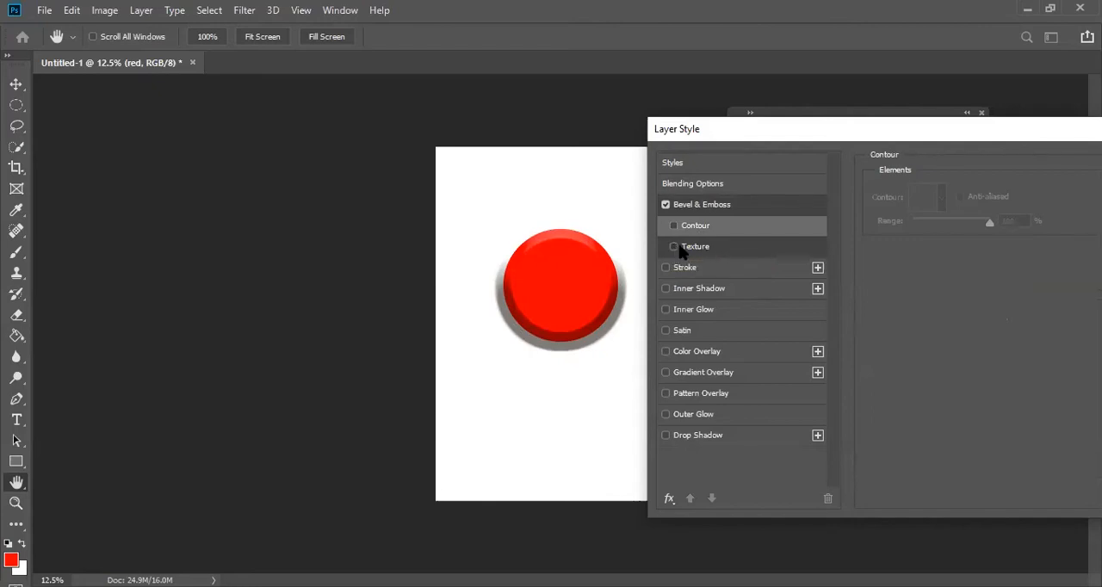
# - Enable Texture for the circle's bevel and try several of the built-in patterns
pyautogui.click(673, 247)
pyautogui.click(703, 248)
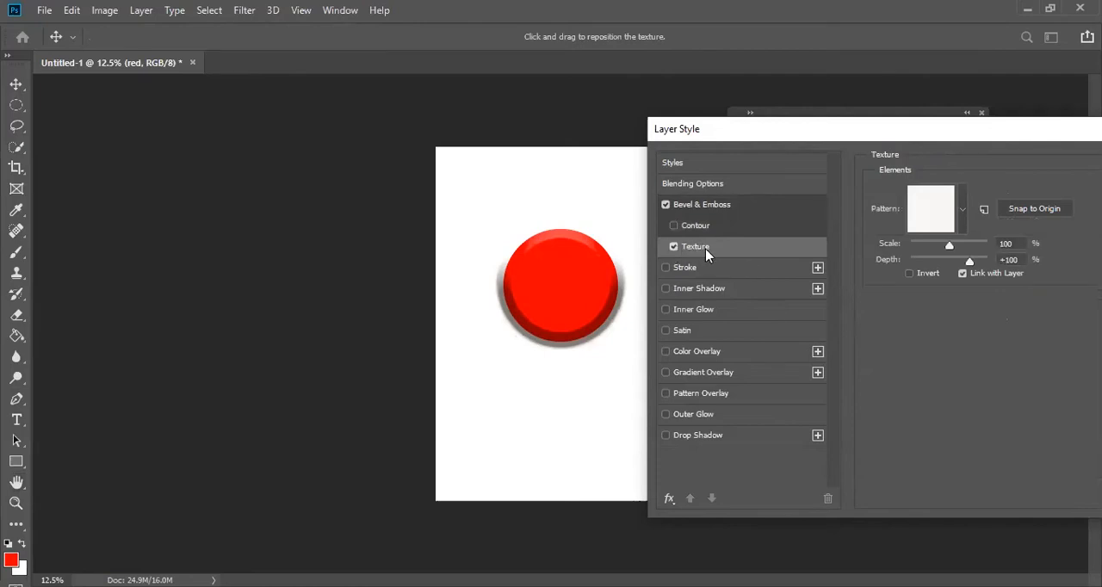
pyautogui.click(962, 215)
pyautogui.scroll(-5, 964, 293)
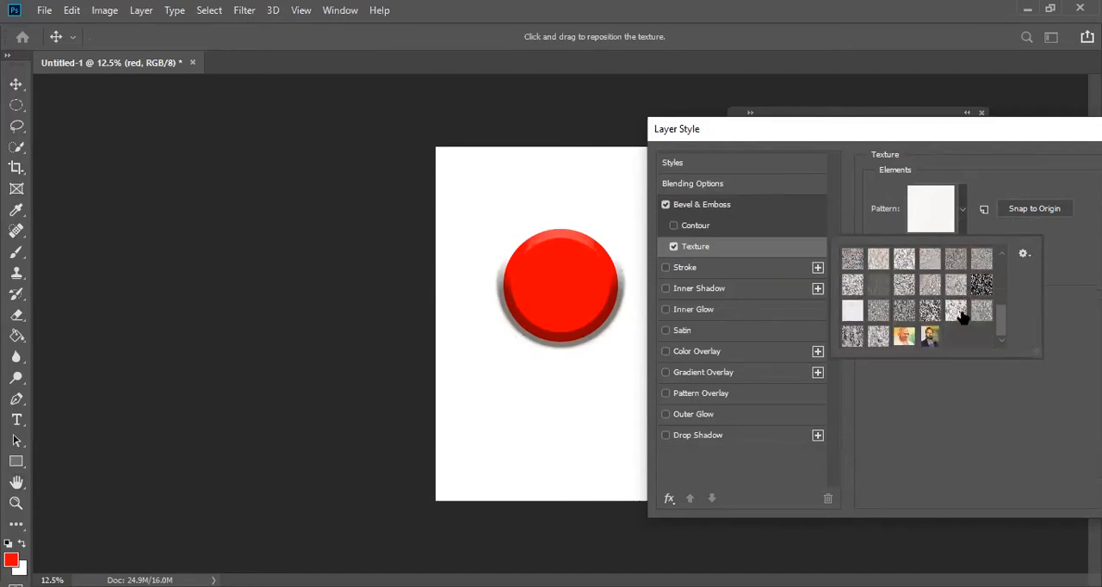
pyautogui.scroll(3, 903, 303)
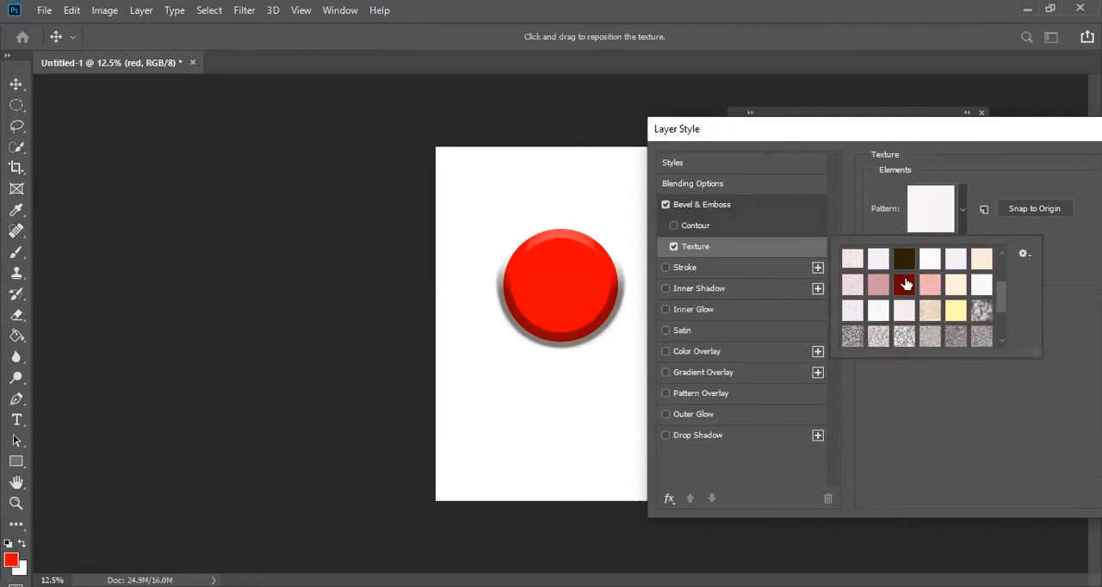
pyautogui.click(905, 283)
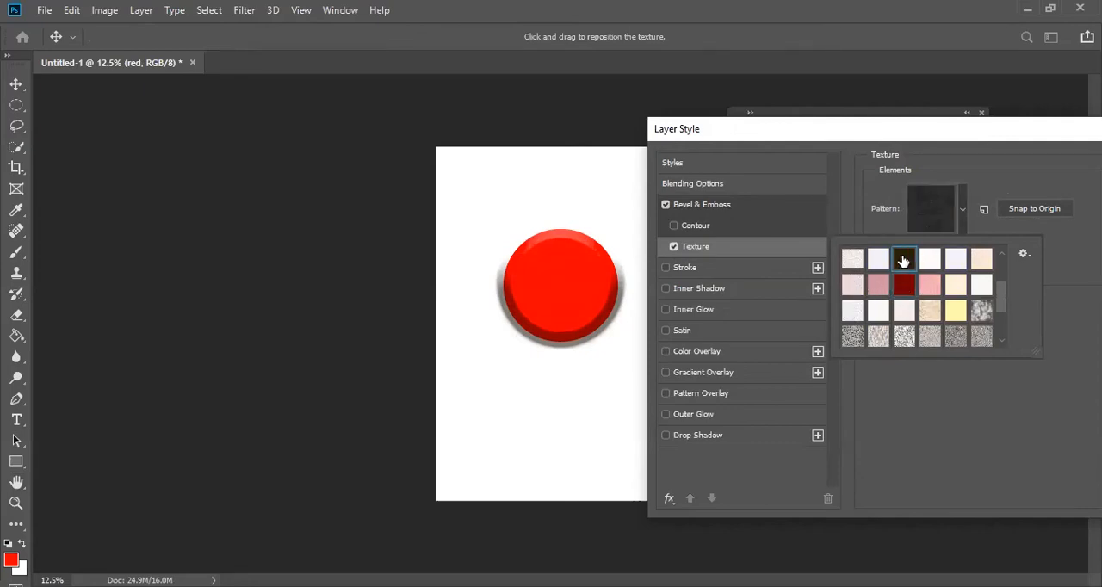
pyautogui.click(953, 282)
pyautogui.click(919, 284)
pyautogui.click(878, 286)
pyautogui.scroll(-3, 882, 301)
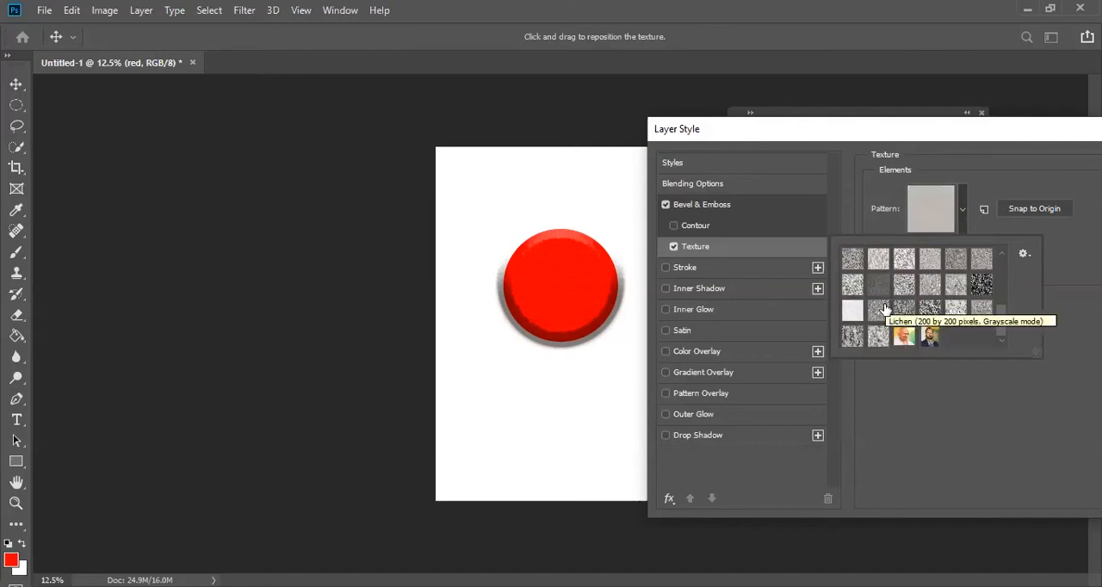
# - Try the two portrait photo patterns as the texture of the circle's bevel
pyautogui.doubleClick(903, 335)
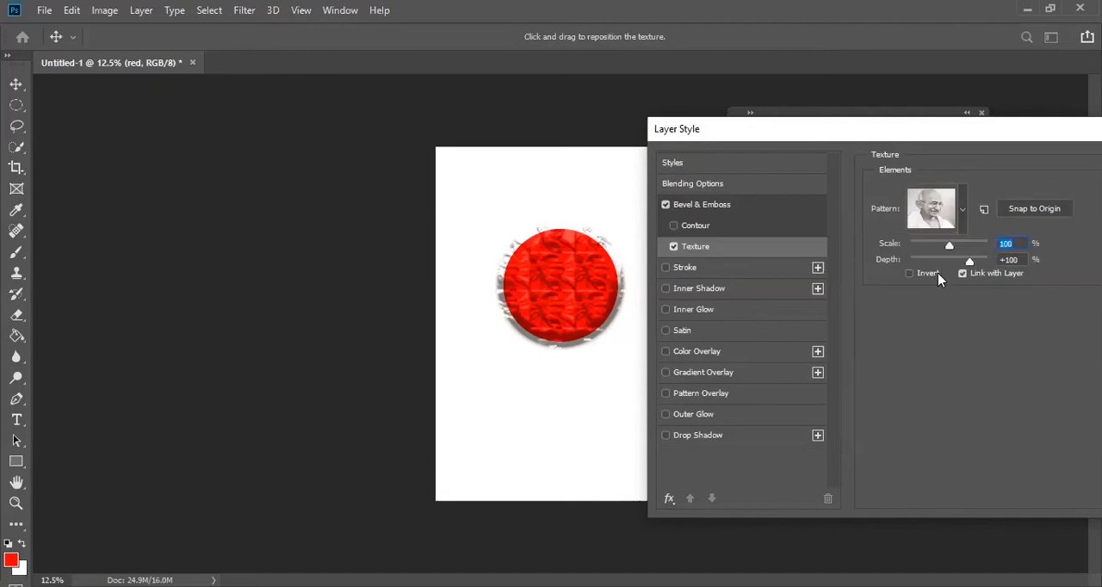
pyautogui.click(960, 220)
pyautogui.click(930, 335)
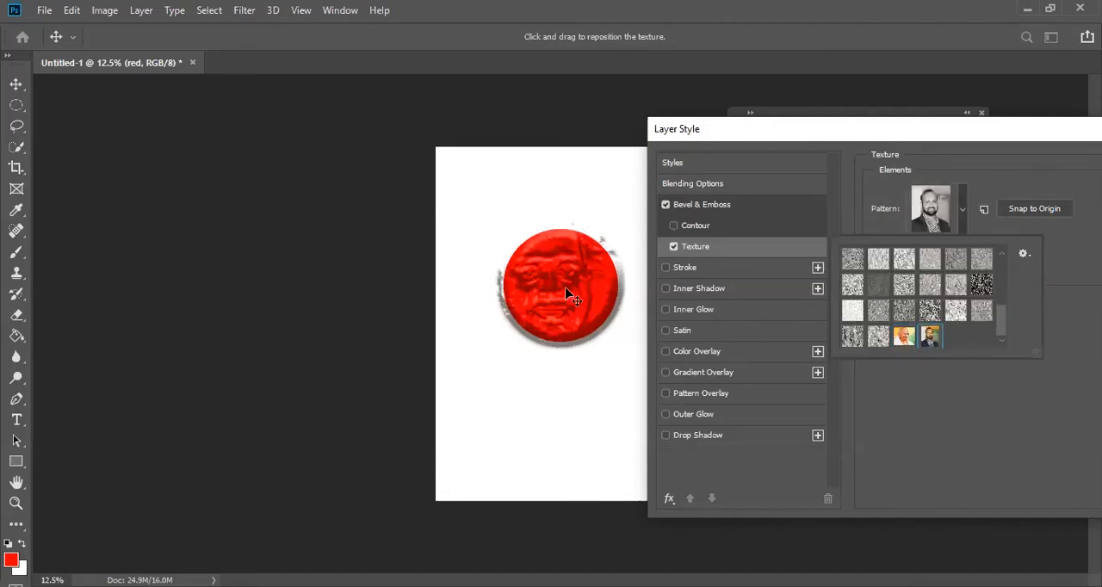
# - Set the portrait texture's scale to 59% and reposition it on the circle, discarding the layer style changes
pyautogui.moveTo(568, 295); pyautogui.dragTo(582, 306)
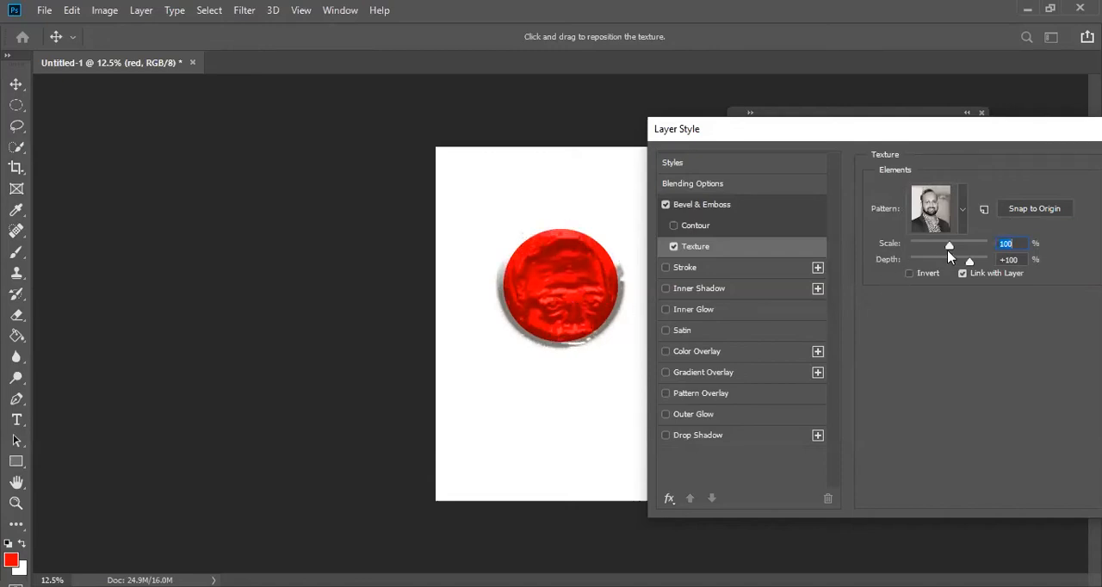
pyautogui.moveTo(948, 249); pyautogui.dragTo(934, 250)
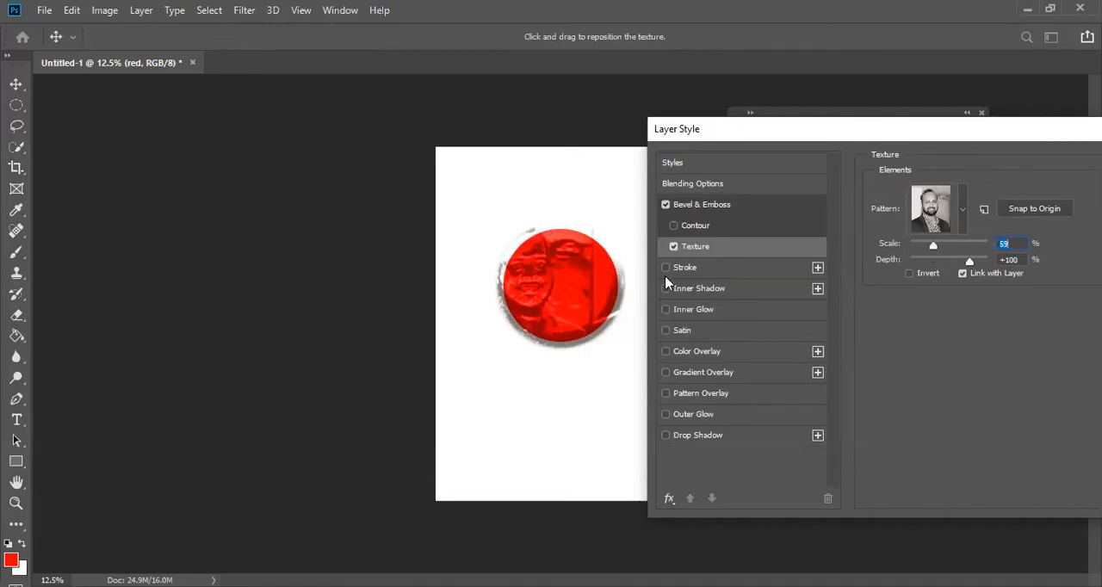
pyautogui.moveTo(573, 284)
pyautogui.mouseDown()
pyautogui.moveTo(585, 291)
pyautogui.moveTo(570, 297)
pyautogui.moveTo(565, 284)
pyautogui.mouseUp()
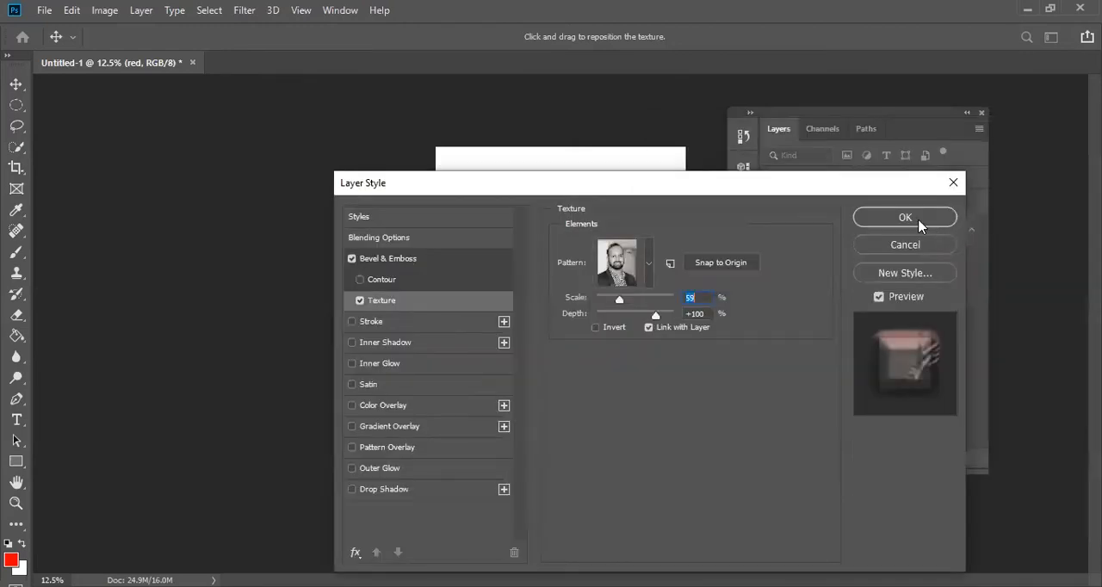
pyautogui.click(912, 244)
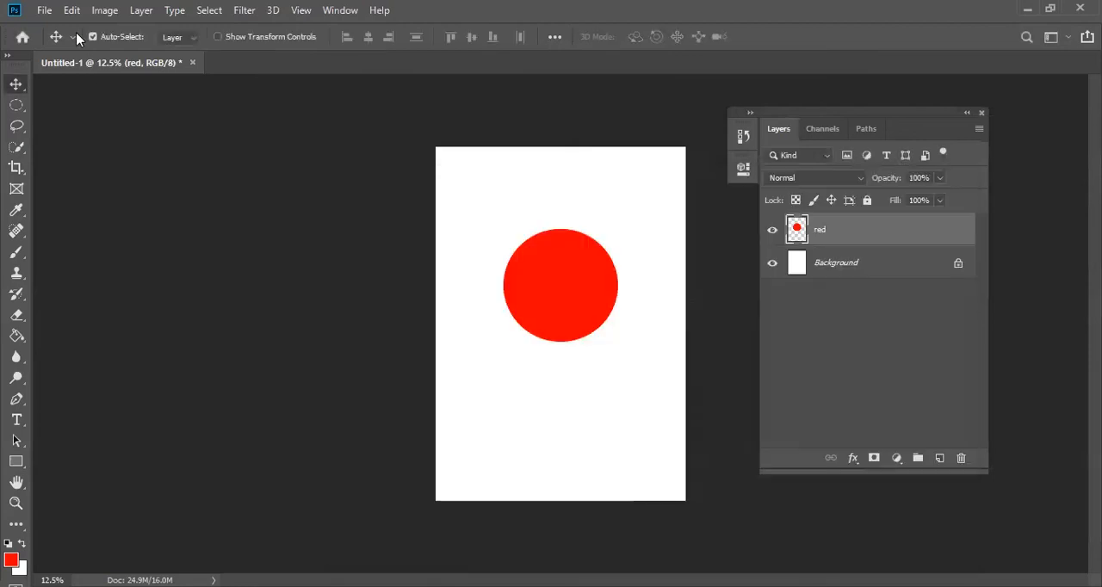
# - Open the LIGAO men's denim jacket photo from the Saved Pictures folder
pyautogui.click(43, 13)
pyautogui.click(45, 44)
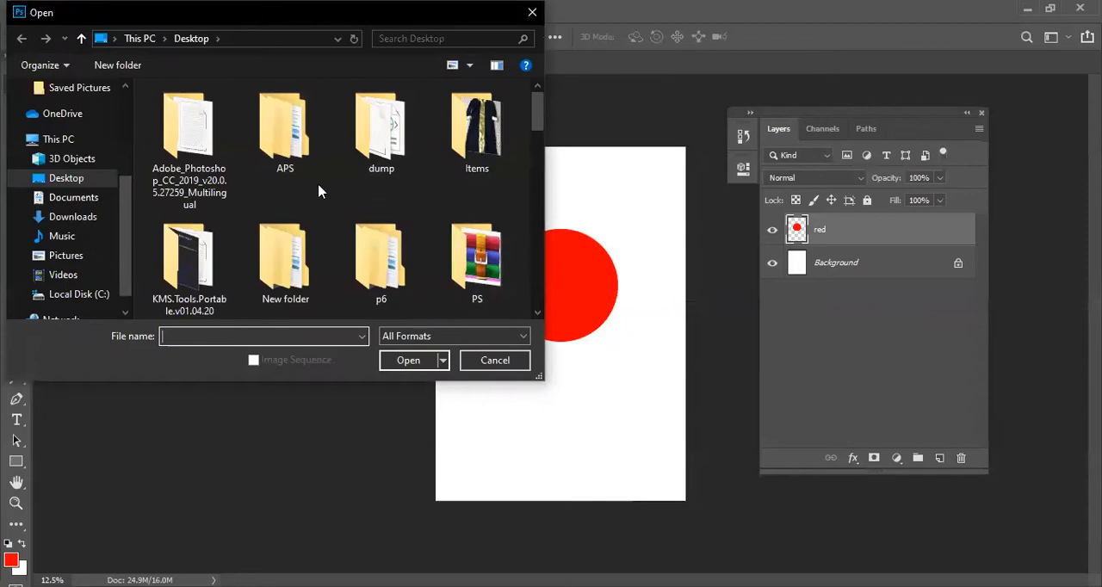
pyautogui.doubleClick(484, 136)
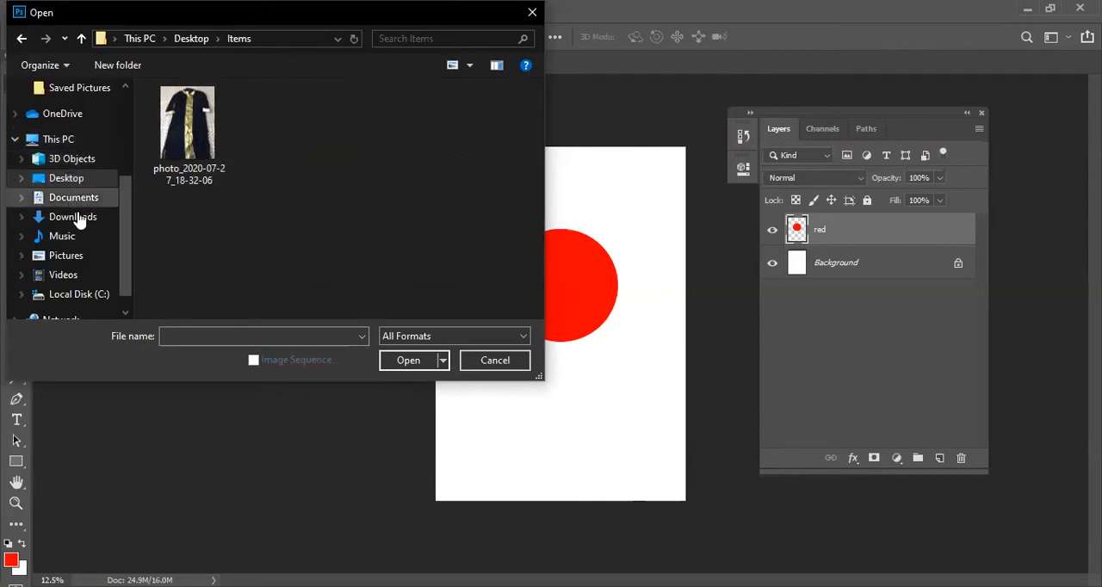
pyautogui.click(67, 256)
pyautogui.doubleClick(288, 134)
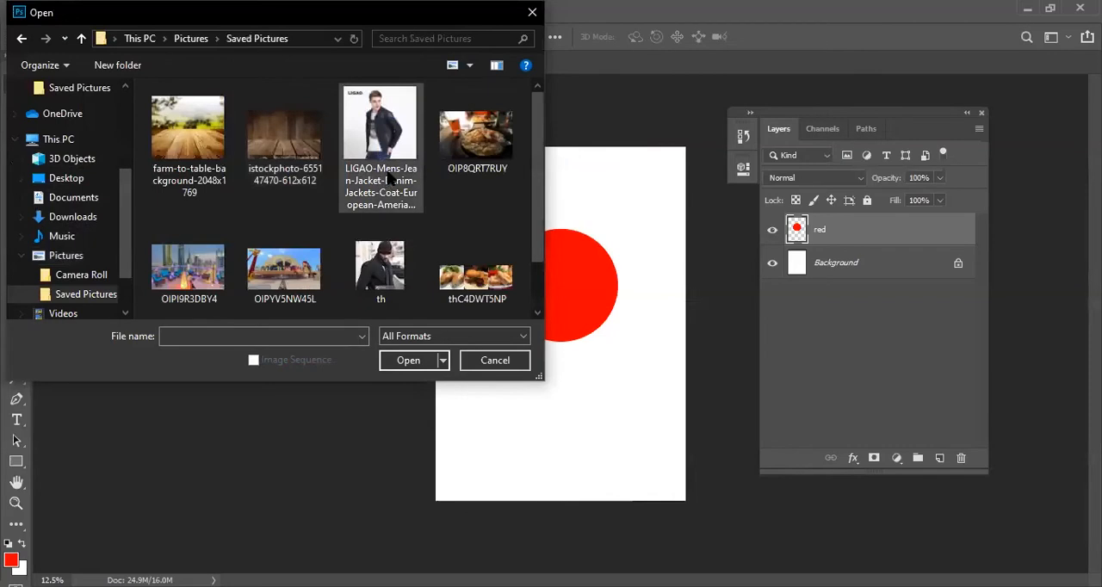
pyautogui.click(386, 139)
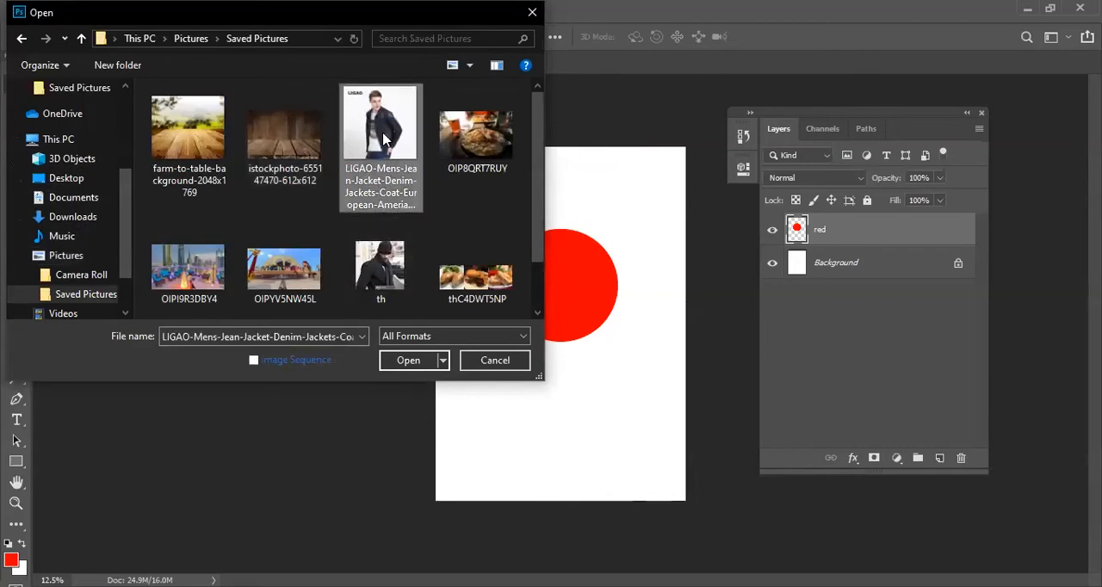
pyautogui.doubleClick(385, 139)
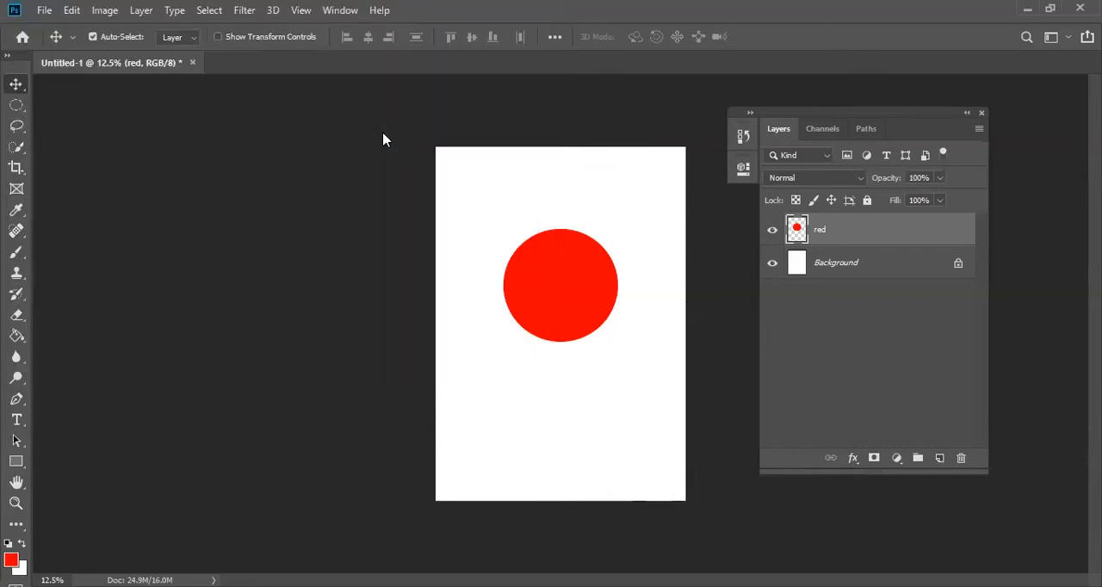
# - Define a pattern from a rectangular selection around the model's head and shoulders, and close the photo
pyautogui.moveTo(15, 104); pyautogui.dragTo(55, 110)
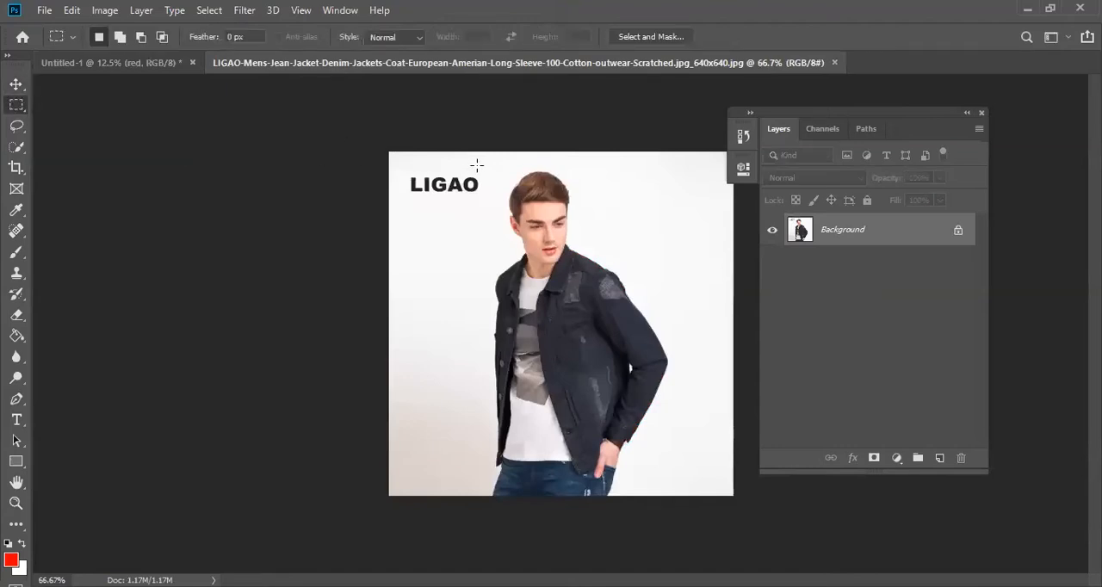
pyautogui.moveTo(488, 157); pyautogui.dragTo(616, 311)
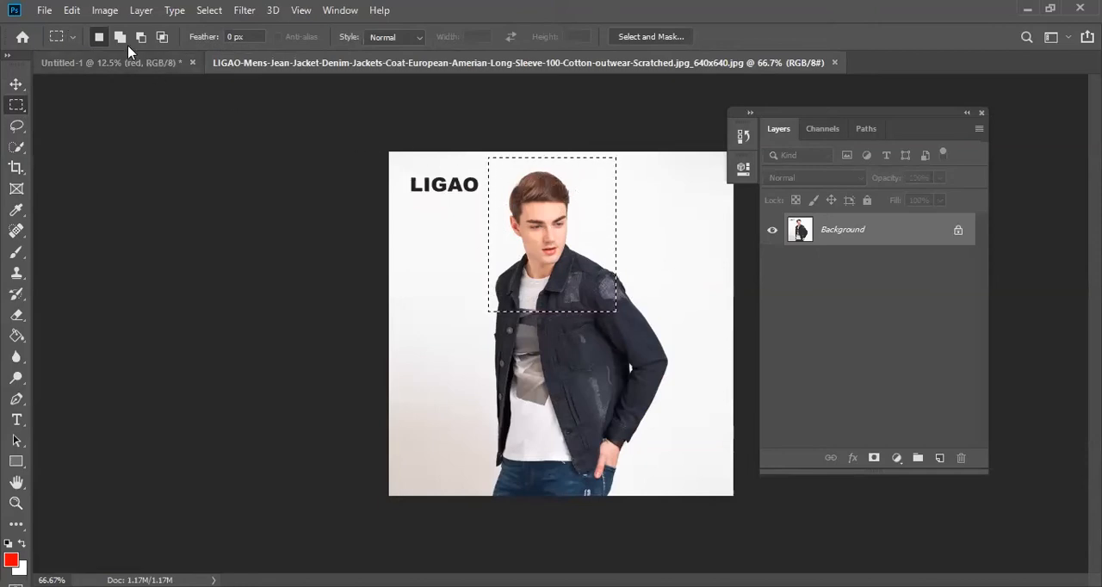
pyautogui.click(71, 12)
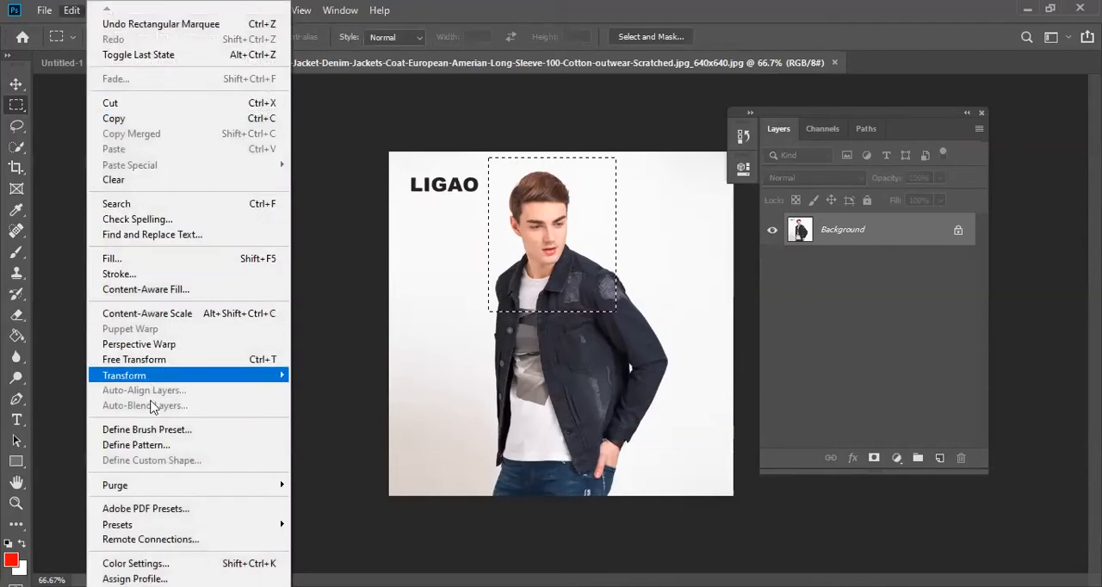
pyautogui.click(186, 445)
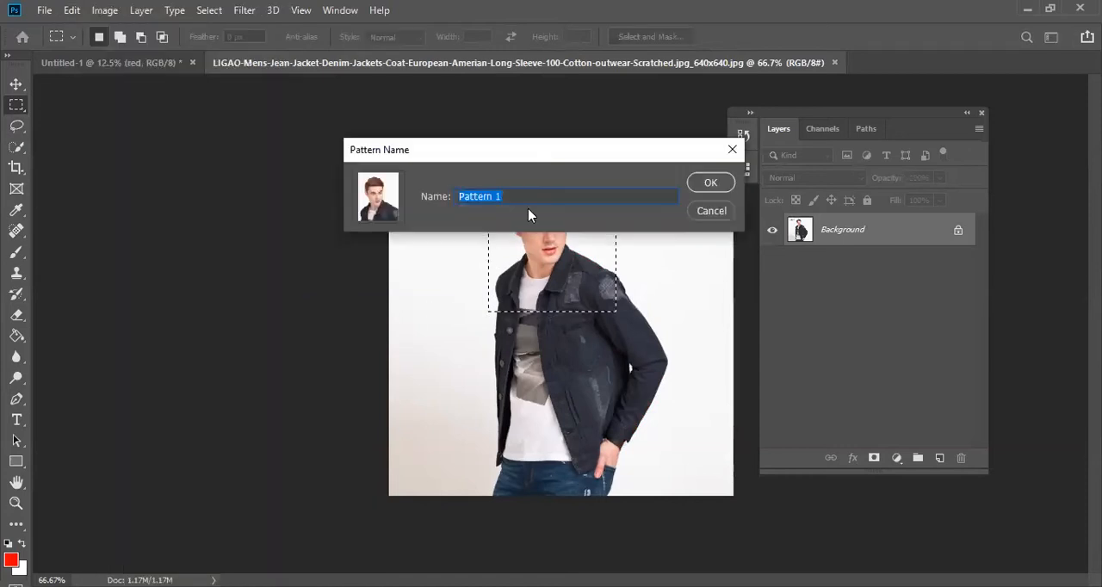
pyautogui.click(710, 184)
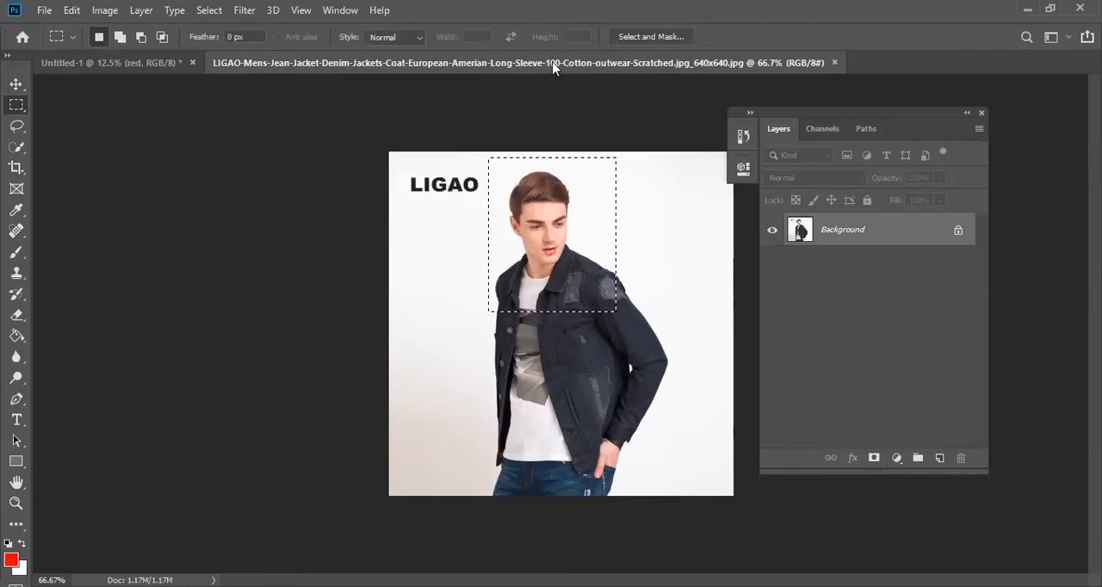
pyautogui.click(834, 63)
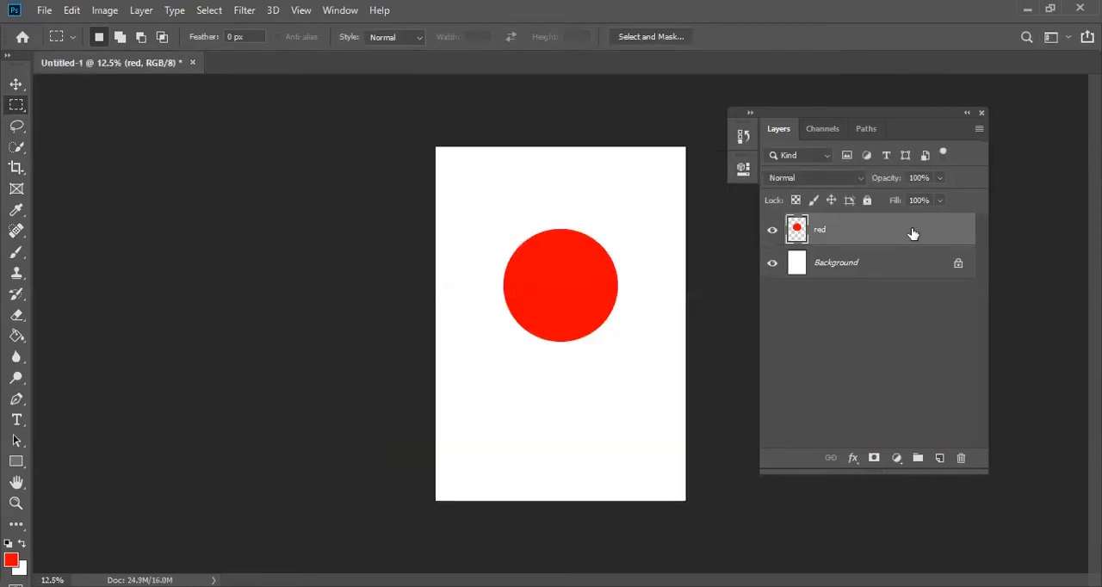
# - Enable the Texture option of Bevel & Emboss on the red layer with the newly defined portrait pattern
pyautogui.doubleClick(845, 240)
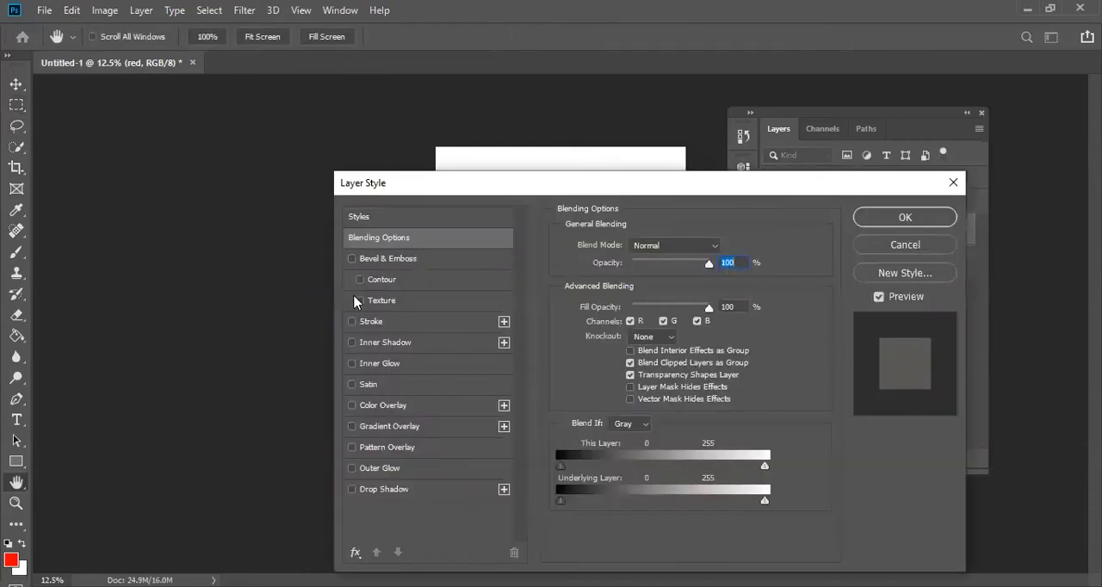
pyautogui.click(356, 300)
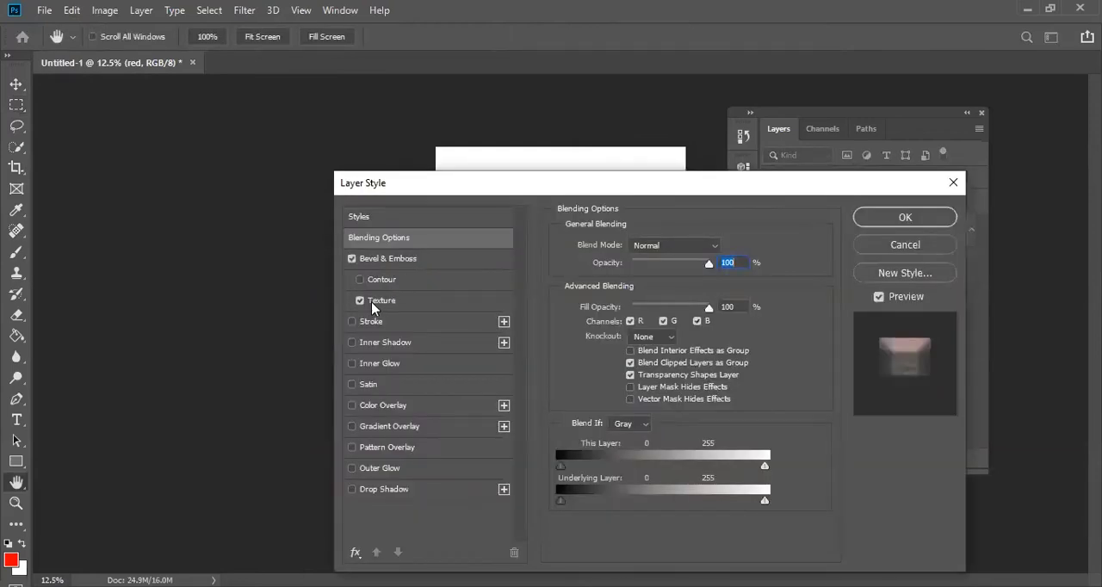
pyautogui.click(413, 301)
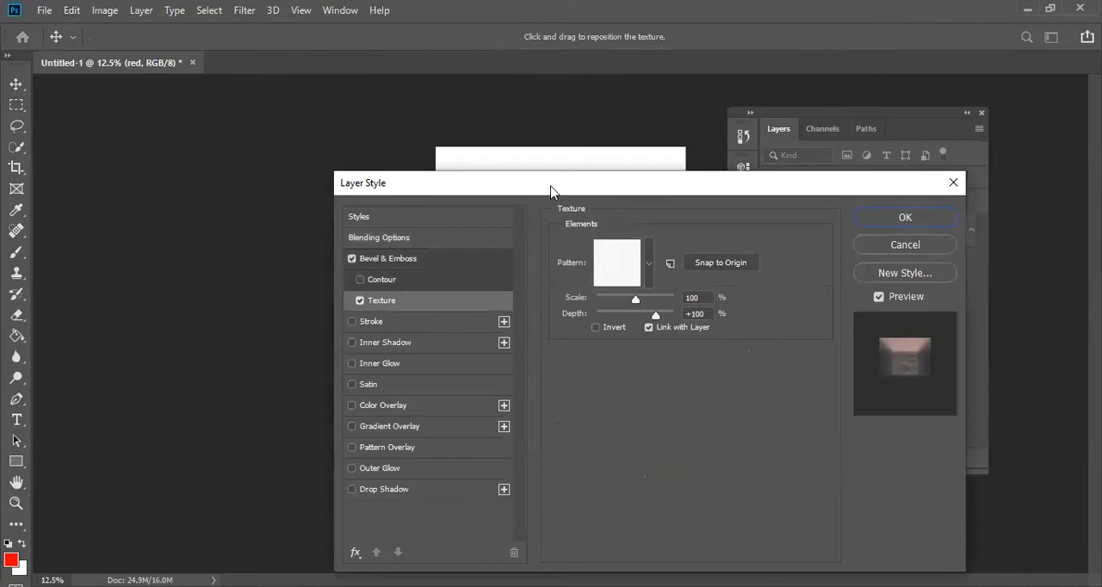
pyautogui.moveTo(550, 190); pyautogui.dragTo(511, 169)
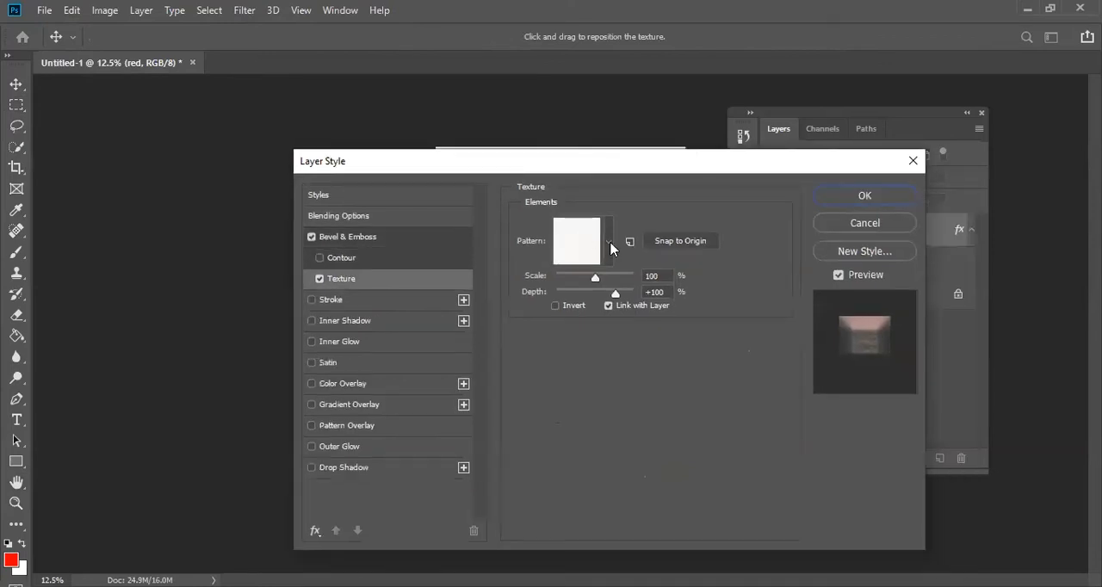
pyautogui.click(610, 246)
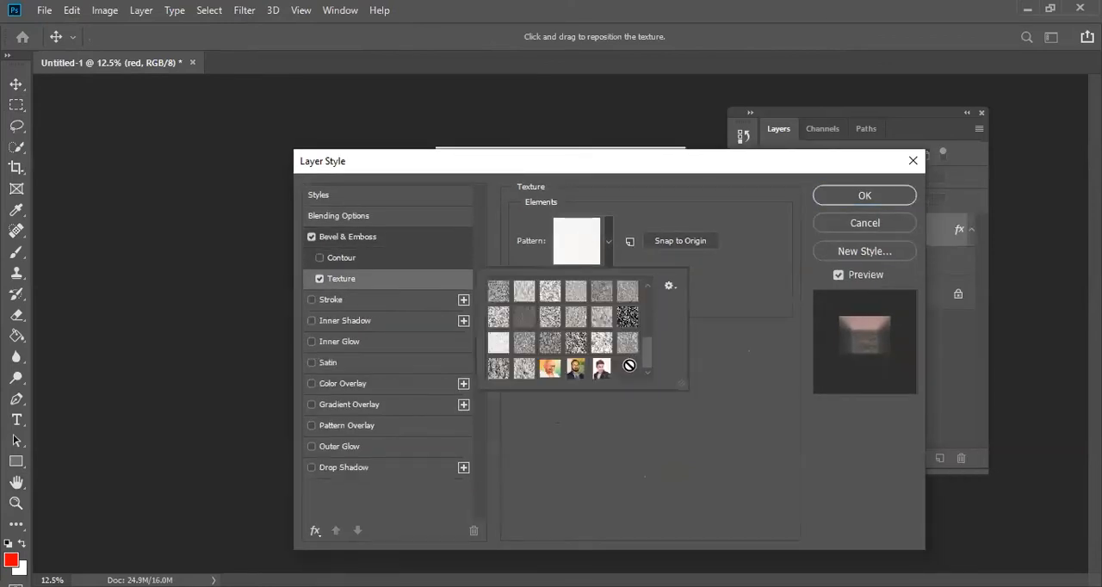
pyautogui.click(602, 369)
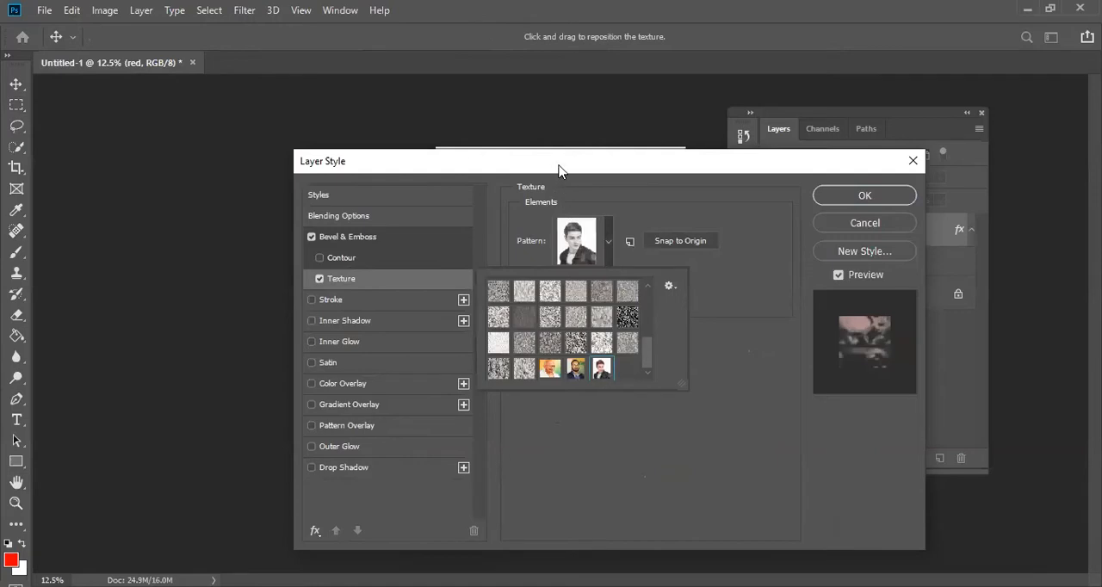
pyautogui.moveTo(557, 170); pyautogui.dragTo(888, 135)
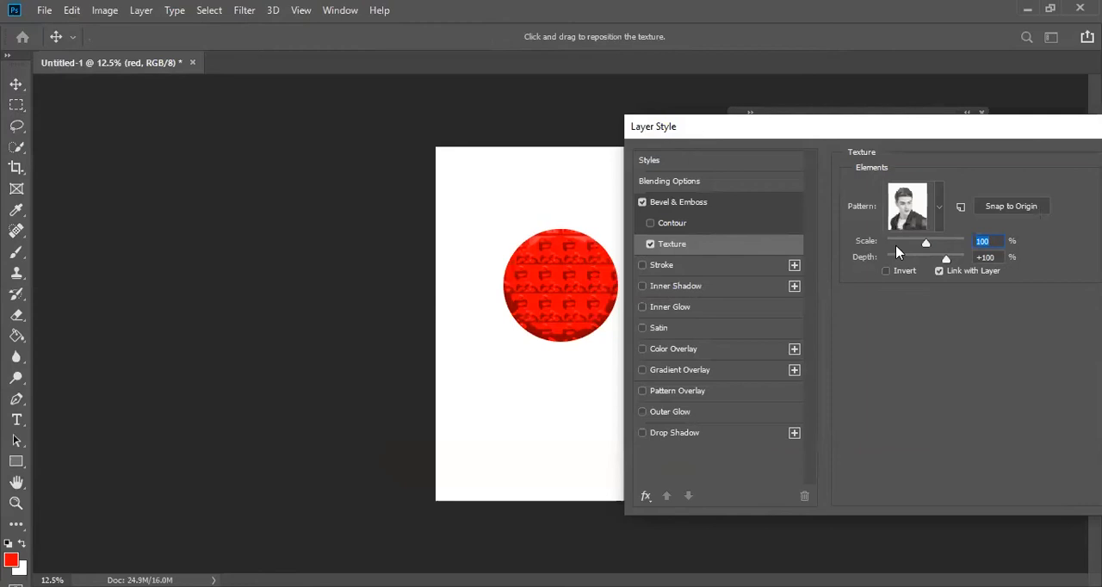
# - Set the texture scale to 400% and reposition the portrait so its face sits within the circle
pyautogui.moveTo(924, 246); pyautogui.dragTo(938, 248)
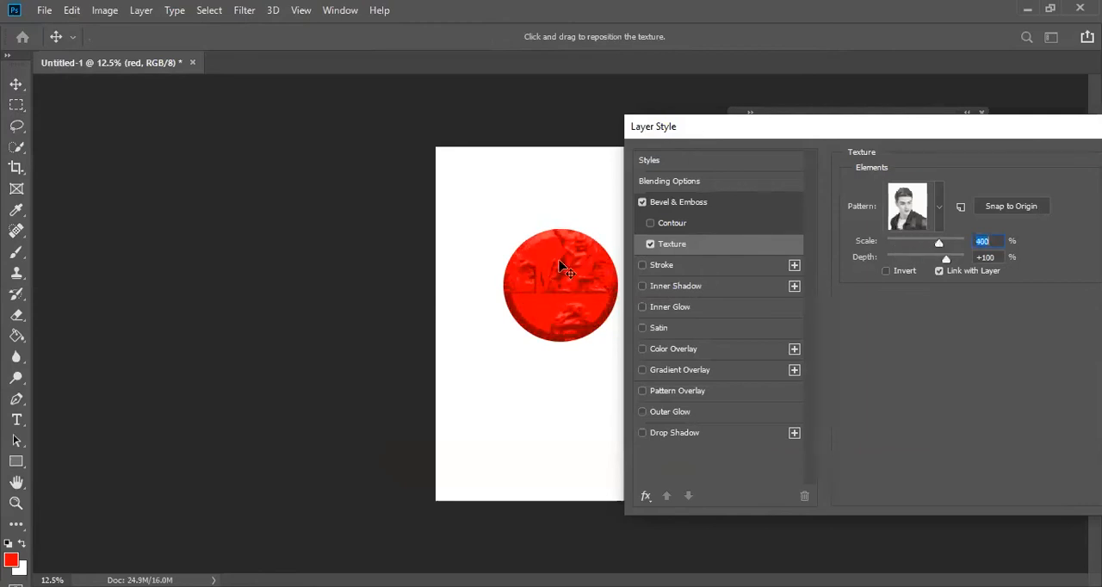
pyautogui.moveTo(573, 272); pyautogui.dragTo(569, 291)
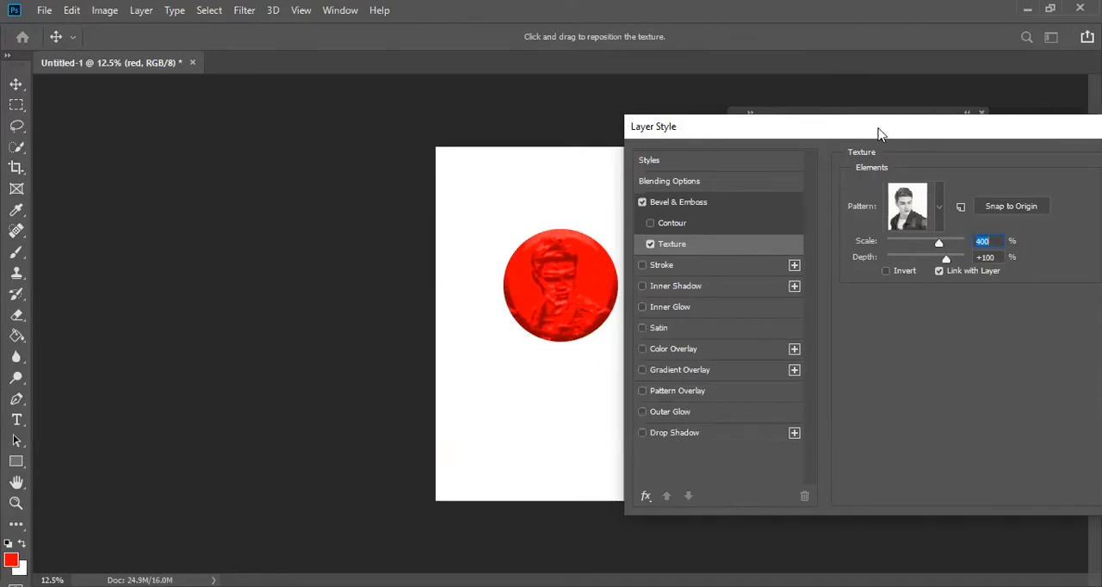
# - Turn off the Texture option while leaving Bevel & Emboss enabled on the circle
pyautogui.moveTo(878, 133); pyautogui.dragTo(926, 81)
pyautogui.click(698, 191)
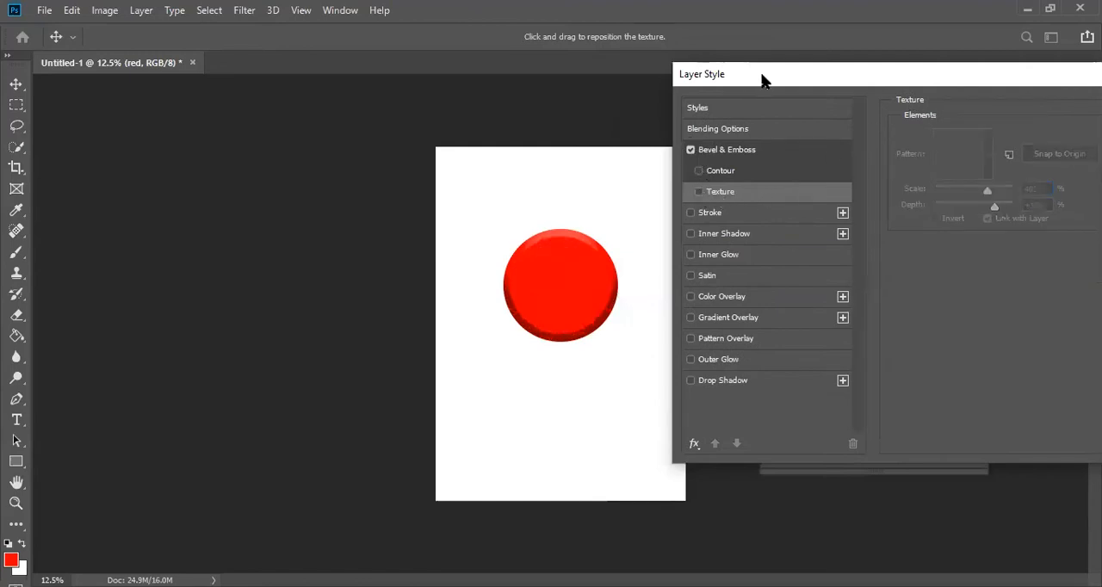
# - Turn off Bevel & Emboss on the circle and enable a blue Stroke with its size set to 59 px
pyautogui.moveTo(762, 82); pyautogui.dragTo(803, 91)
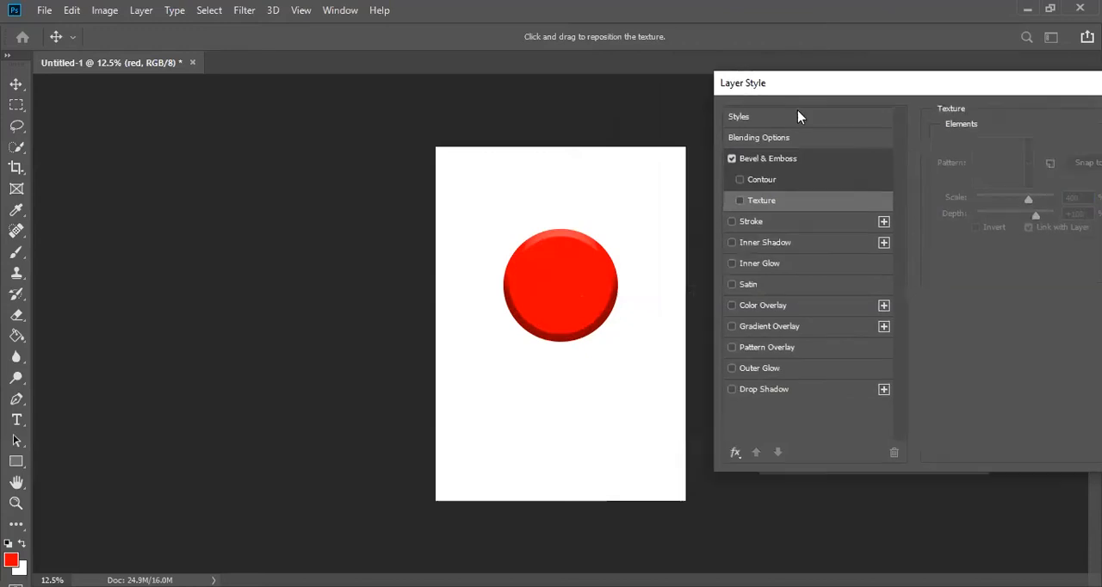
pyautogui.click(731, 160)
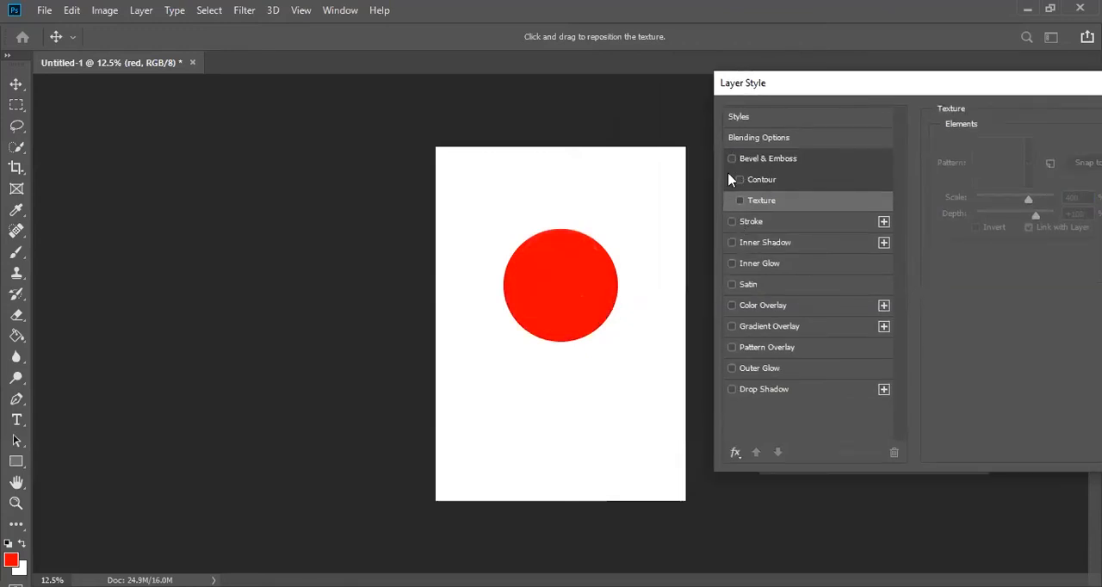
pyautogui.click(731, 222)
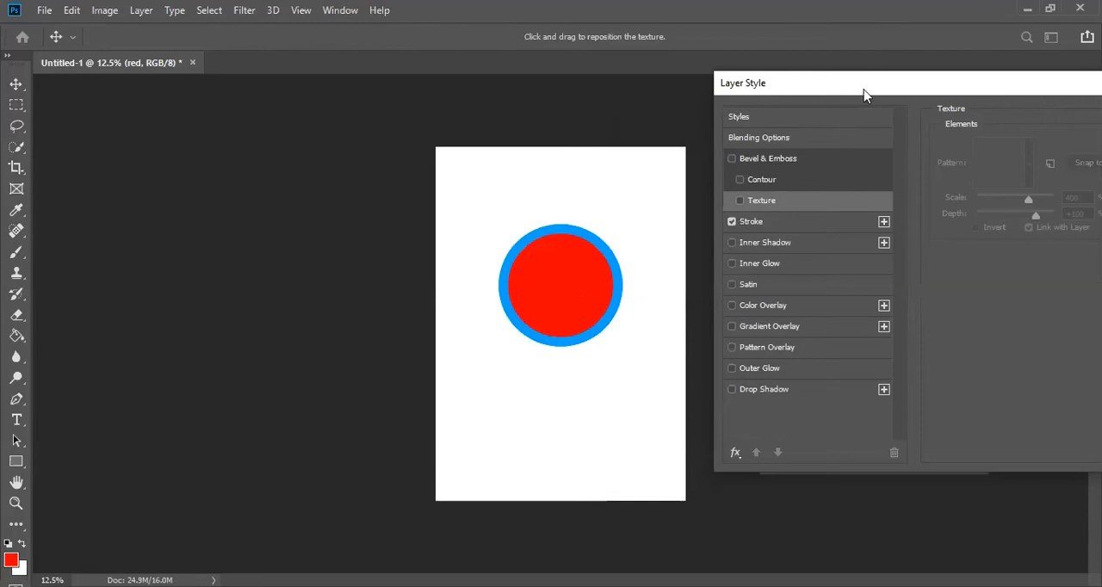
pyautogui.moveTo(864, 94); pyautogui.dragTo(833, 100)
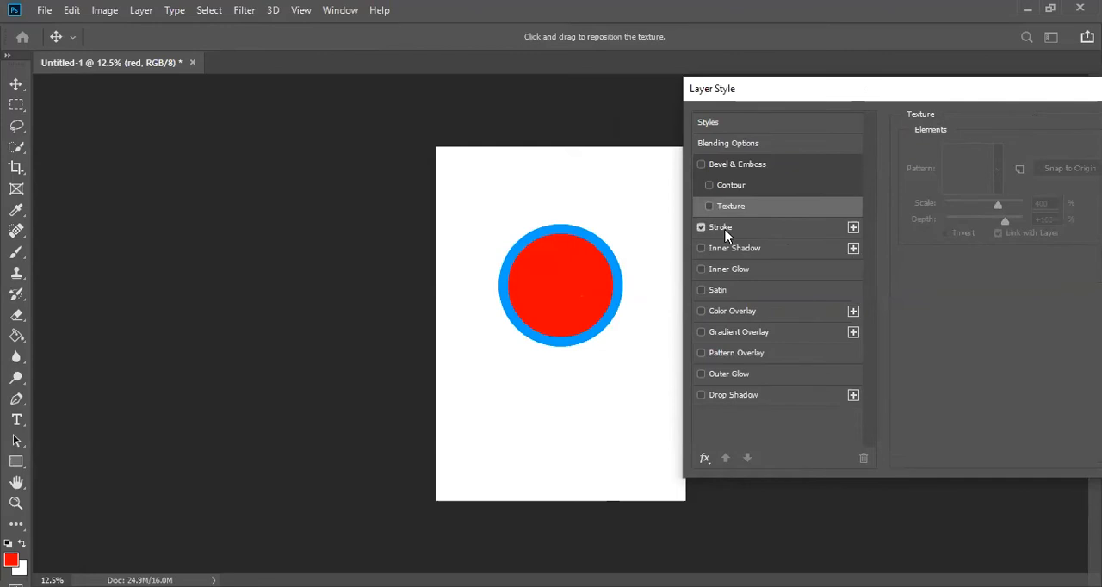
pyautogui.click(726, 230)
pyautogui.moveTo(999, 156)
pyautogui.mouseDown()
pyautogui.moveTo(981, 158)
pyautogui.moveTo(1001, 161)
pyautogui.moveTo(982, 157)
pyautogui.moveTo(989, 162)
pyautogui.mouseUp()
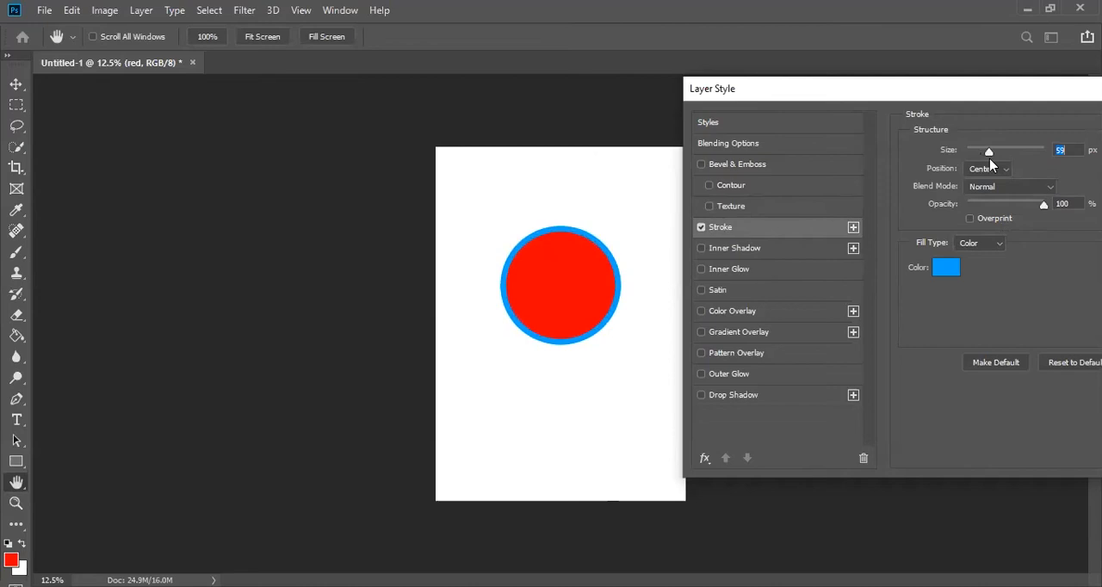
# - Toggle the circle's stroke off and back on, and increase its size to about 120 px
pyautogui.click(700, 227)
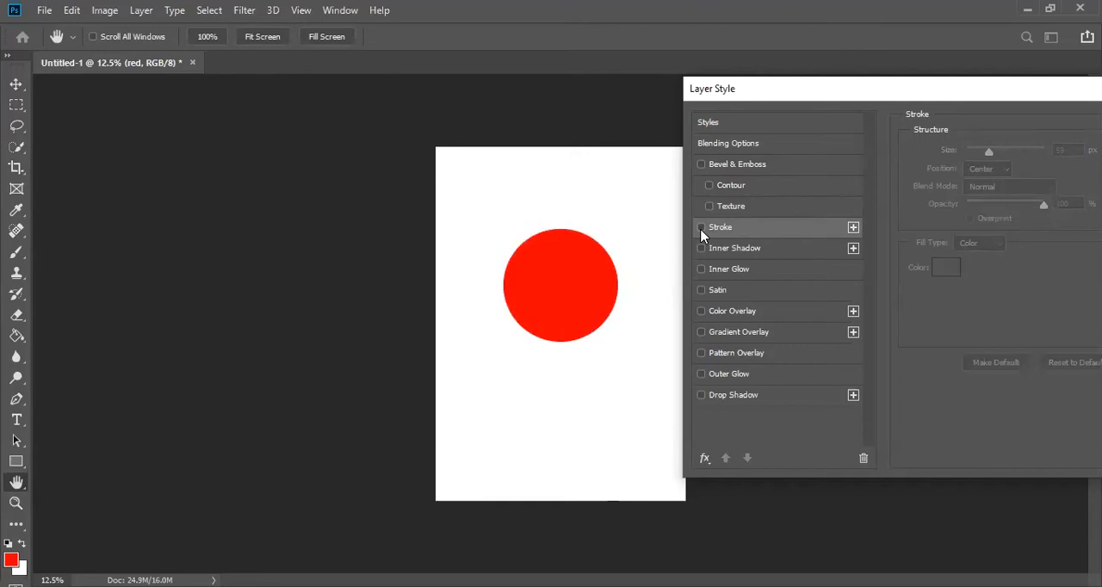
pyautogui.click(700, 227)
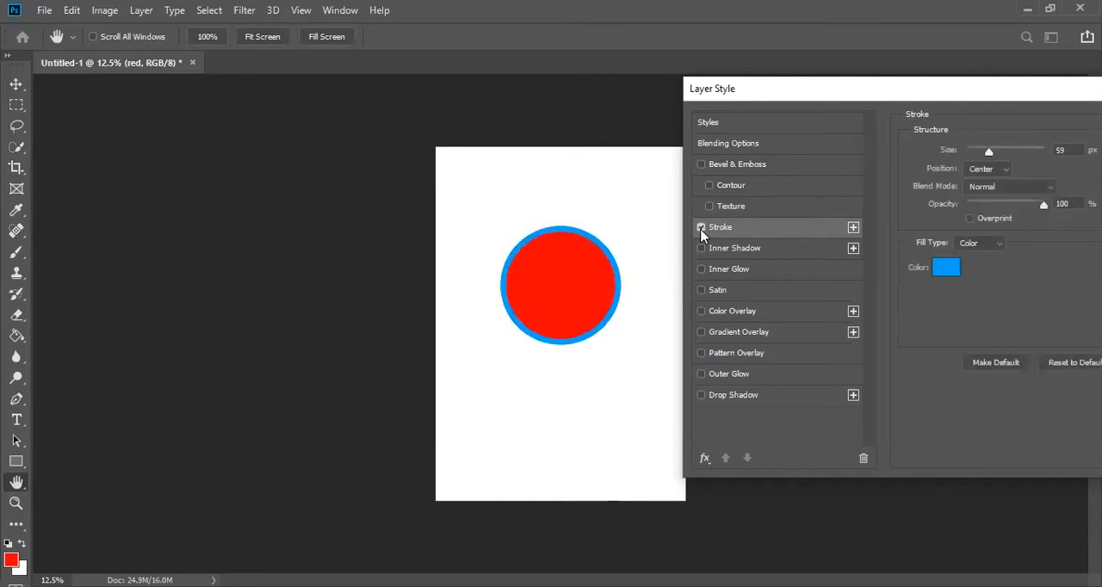
pyautogui.moveTo(988, 157); pyautogui.dragTo(1014, 156)
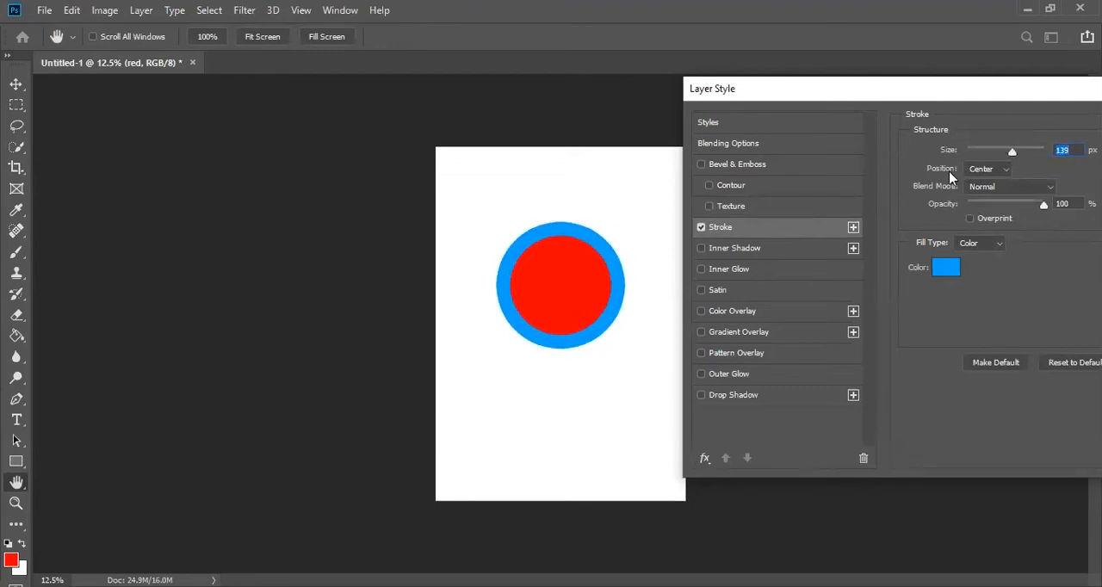
pyautogui.moveTo(1016, 152)
pyautogui.mouseDown()
pyautogui.moveTo(1033, 153)
pyautogui.moveTo(993, 152)
pyautogui.moveTo(1030, 153)
pyautogui.moveTo(1008, 157)
pyautogui.mouseUp()
# - Try the Outside and Inside stroke positions at different sizes, settling on Outside with a size of 87 px
pyautogui.click(1007, 168)
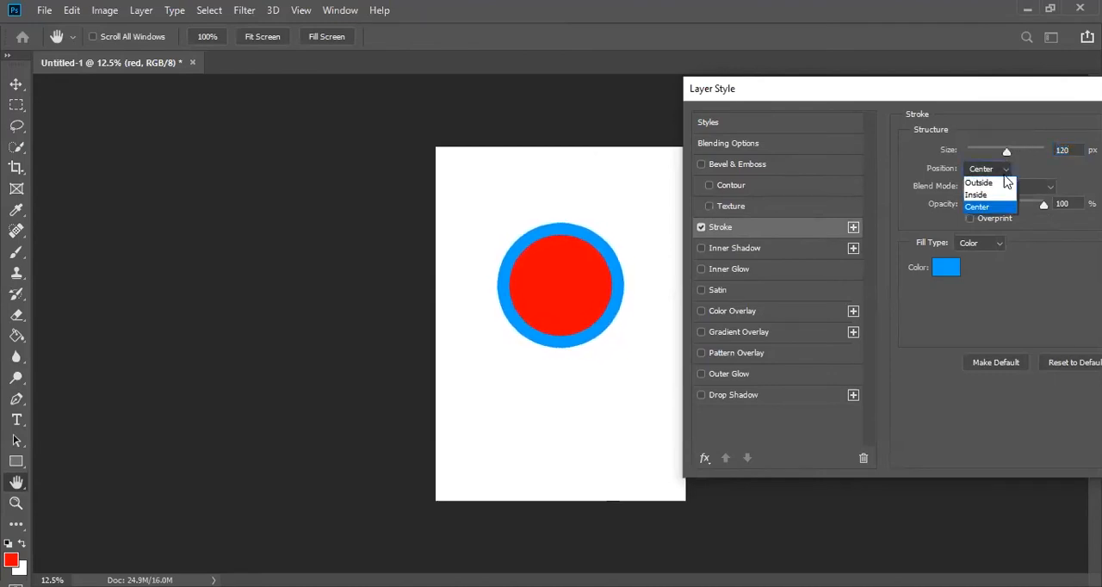
pyautogui.click(1004, 180)
pyautogui.moveTo(1005, 155)
pyautogui.mouseDown()
pyautogui.moveTo(1044, 153)
pyautogui.moveTo(1018, 152)
pyautogui.mouseUp()
pyautogui.click(1007, 169)
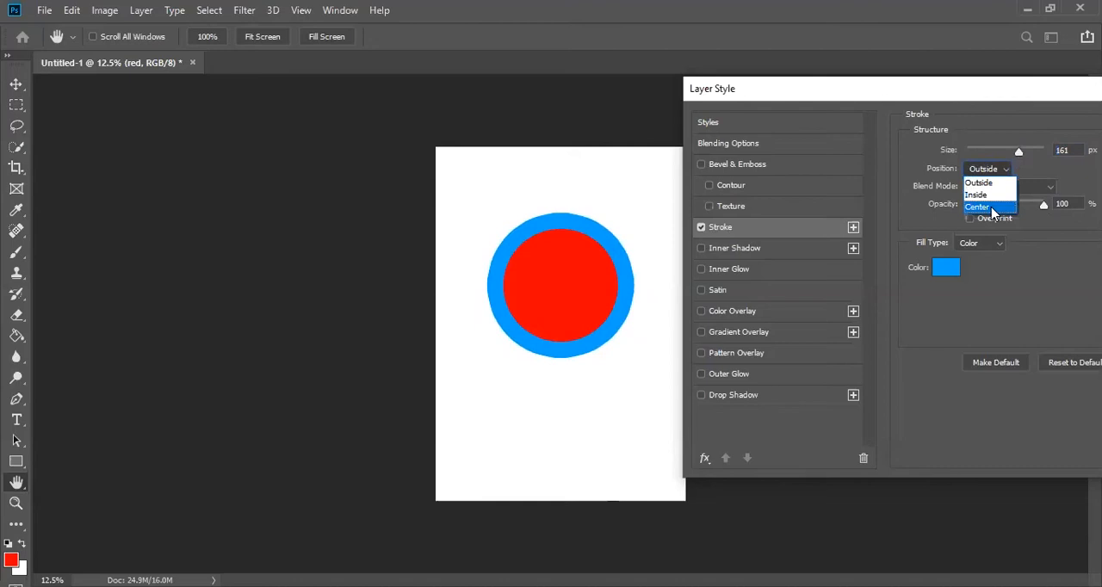
pyautogui.click(991, 193)
pyautogui.moveTo(1018, 152)
pyautogui.mouseDown()
pyautogui.moveTo(1043, 152)
pyautogui.moveTo(996, 155)
pyautogui.mouseUp()
pyautogui.click(1000, 169)
pyautogui.click(997, 166)
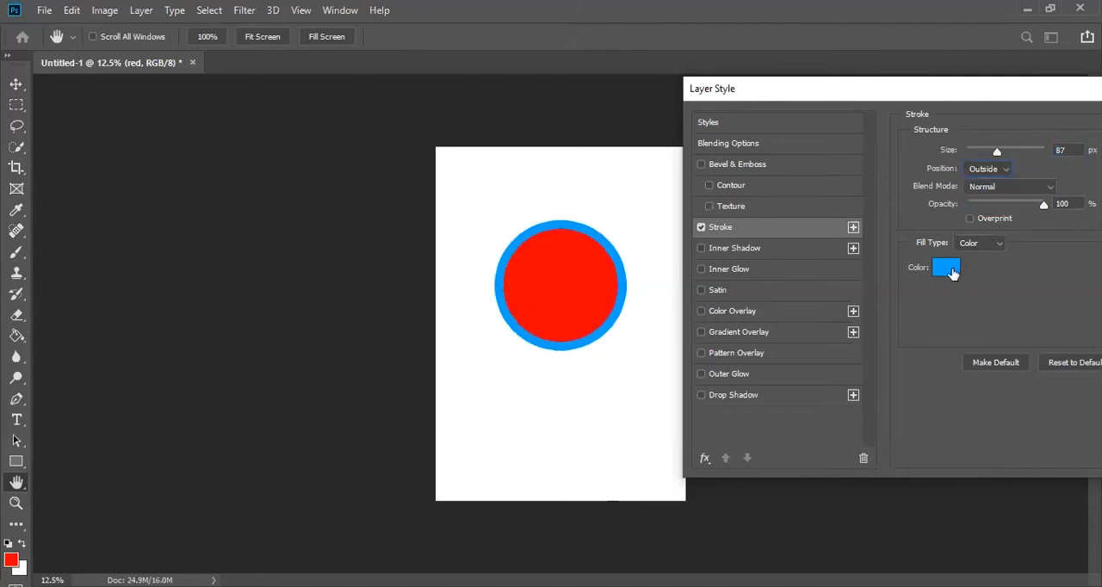
# - Change the stroke colour to magenta #fe00d7 and apply the layer style
pyautogui.click(947, 268)
pyautogui.click(736, 200)
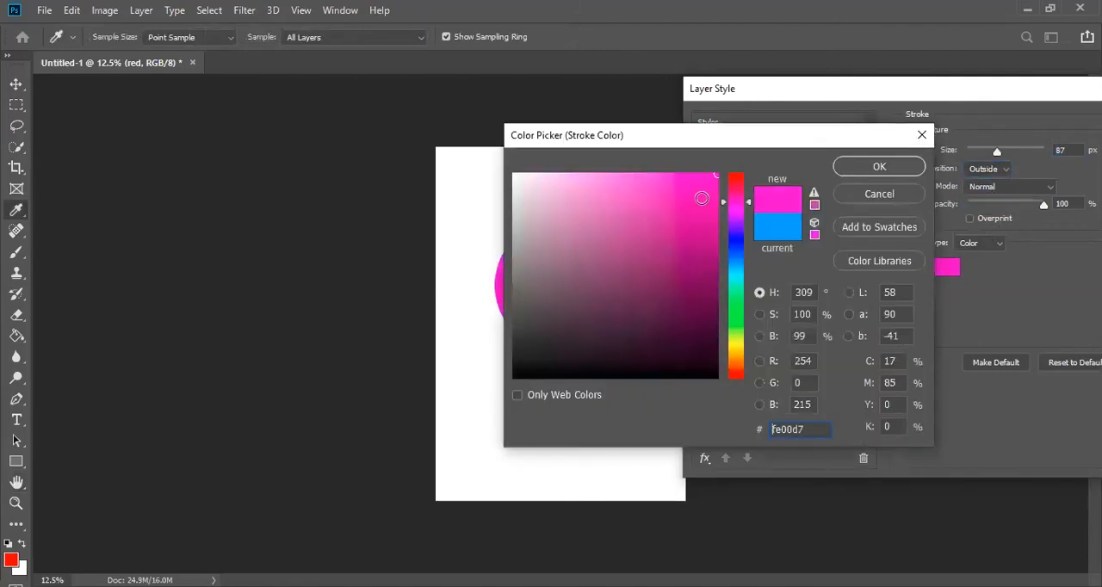
pyautogui.click(879, 167)
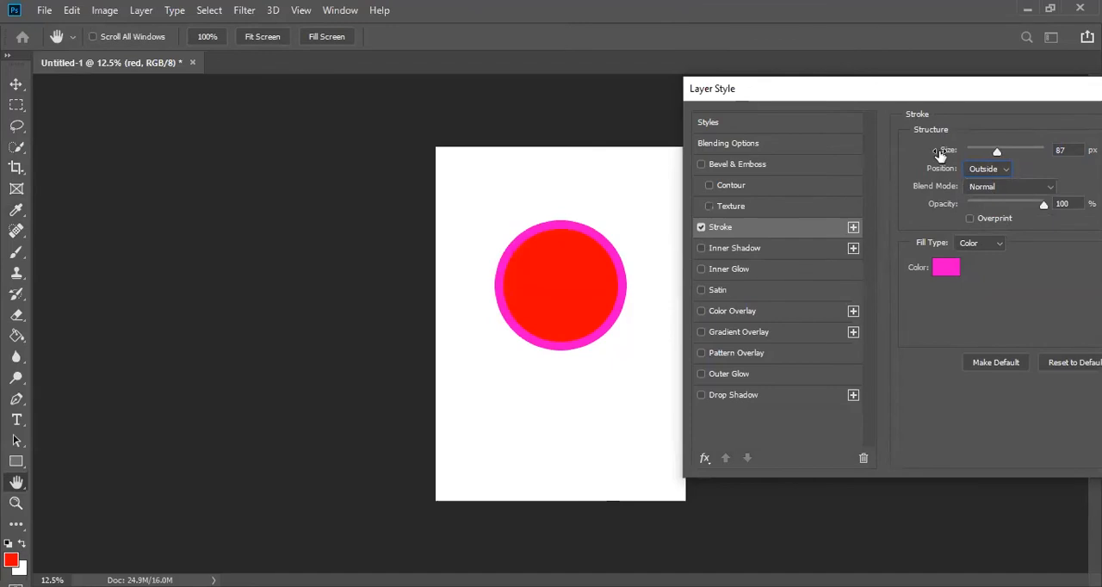
pyautogui.moveTo(946, 92); pyautogui.dragTo(560, 157)
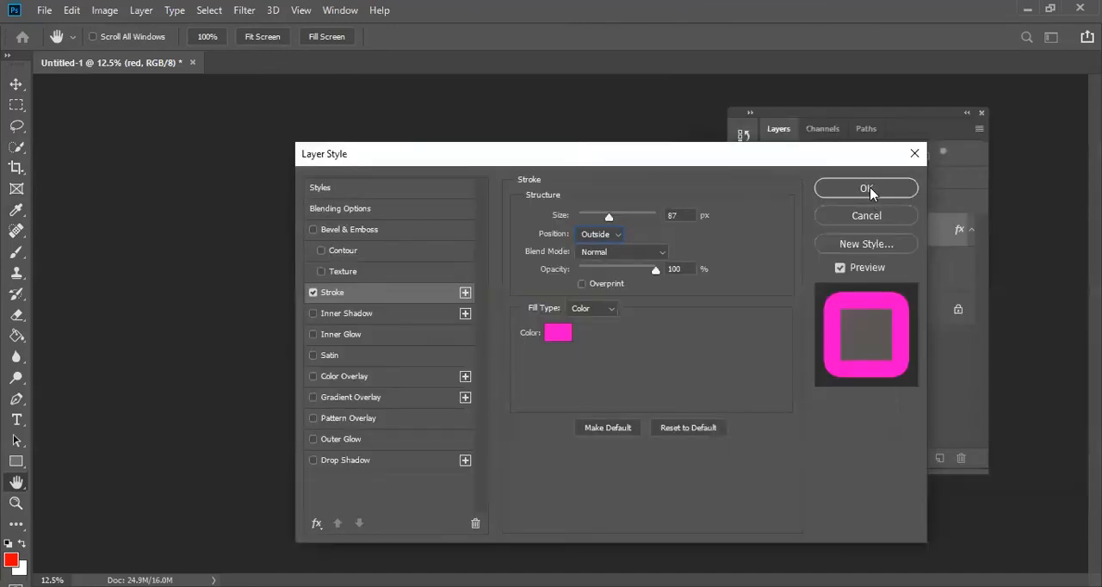
pyautogui.click(869, 189)
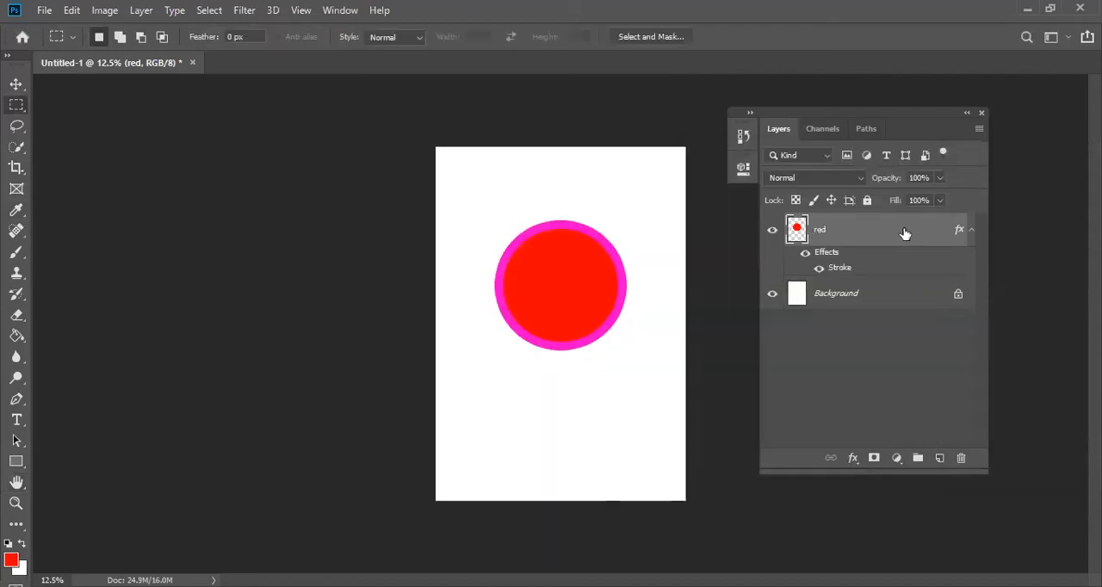
# - On the red layer, disable Stroke and try an Inner Shadow with 100% opacity, 59 px distance, 42% choke and 169 px size, and disable it
pyautogui.doubleClick(905, 231)
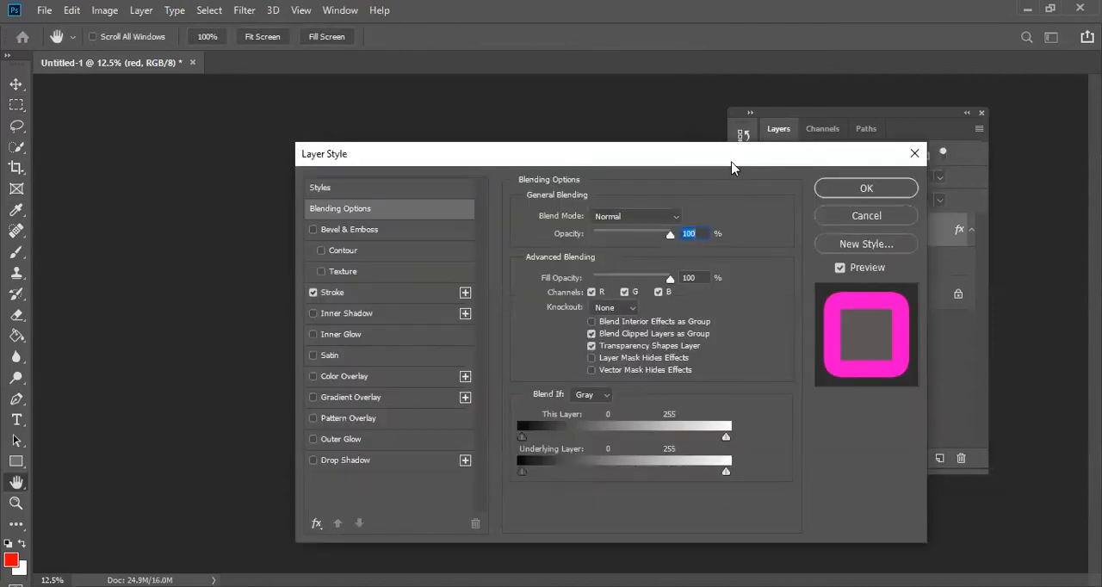
pyautogui.moveTo(731, 166); pyautogui.dragTo(1100, 167)
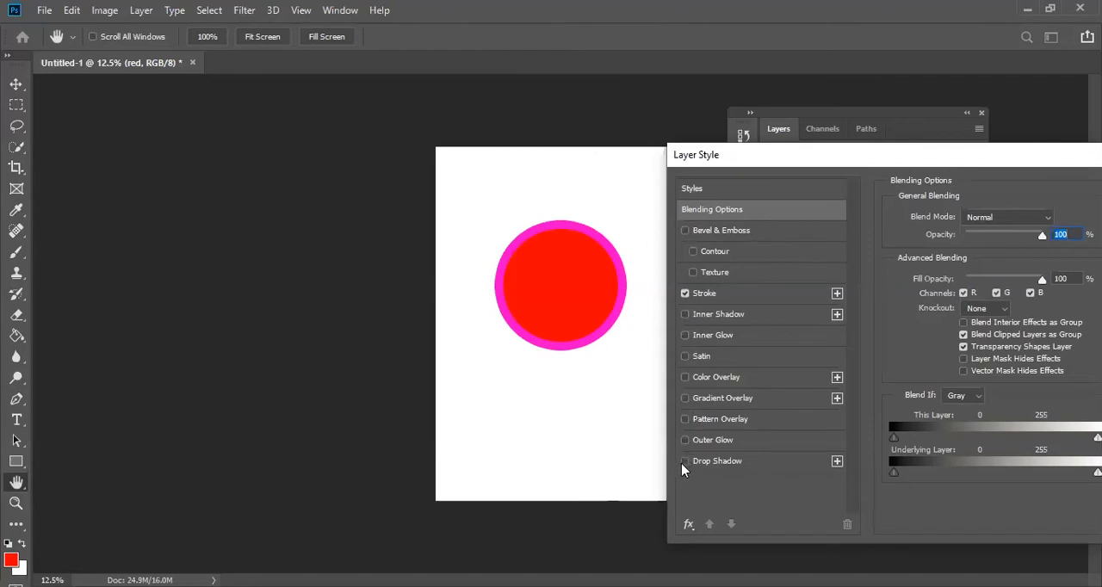
pyautogui.click(685, 293)
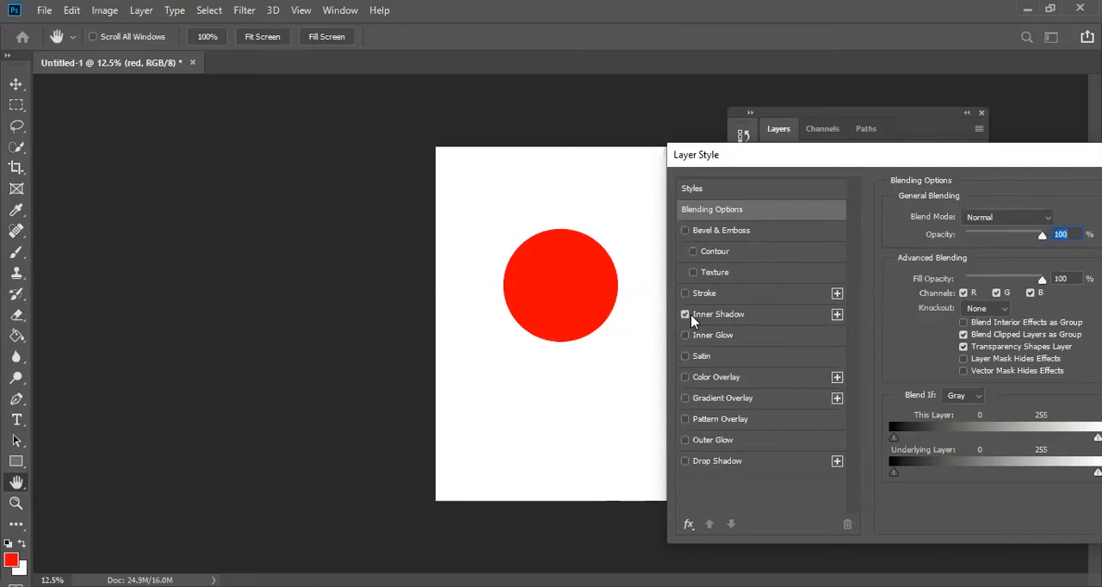
pyautogui.click(719, 315)
pyautogui.moveTo(956, 326); pyautogui.dragTo(1009, 332)
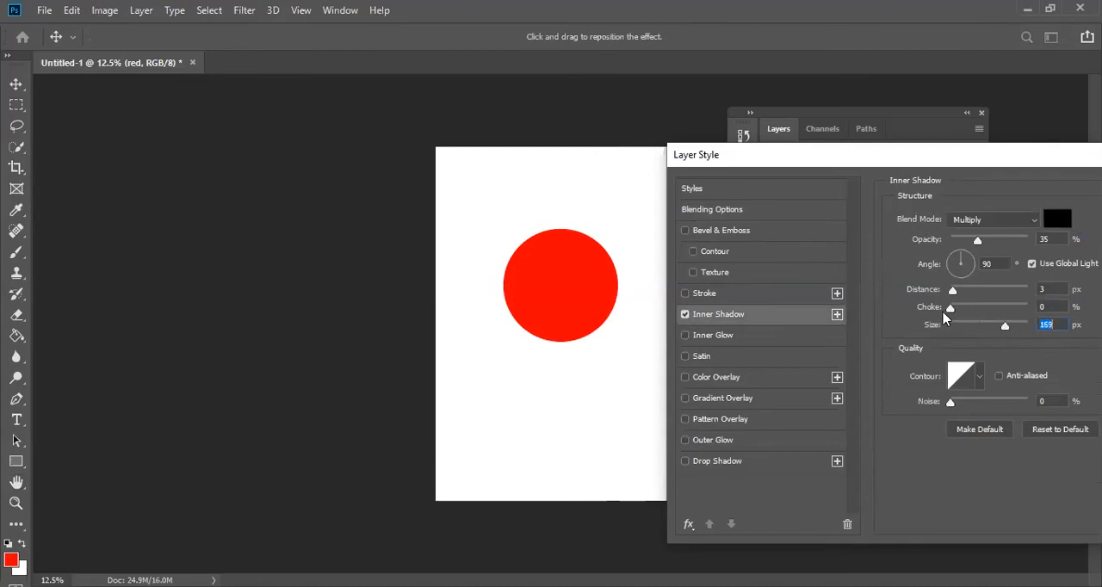
pyautogui.moveTo(952, 291); pyautogui.dragTo(982, 308)
pyautogui.moveTo(976, 240); pyautogui.dragTo(1032, 249)
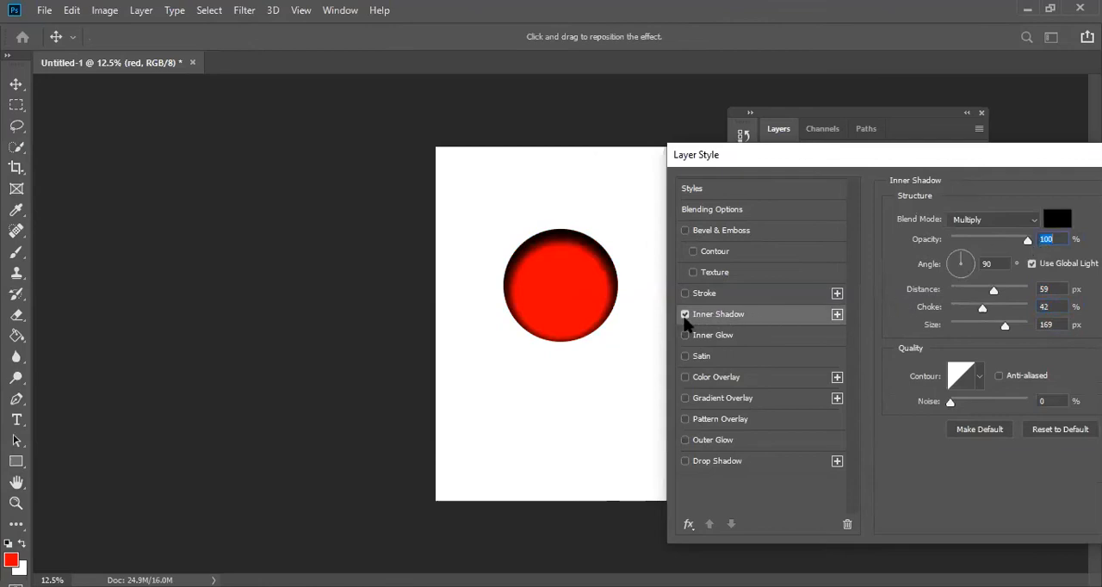
pyautogui.click(685, 315)
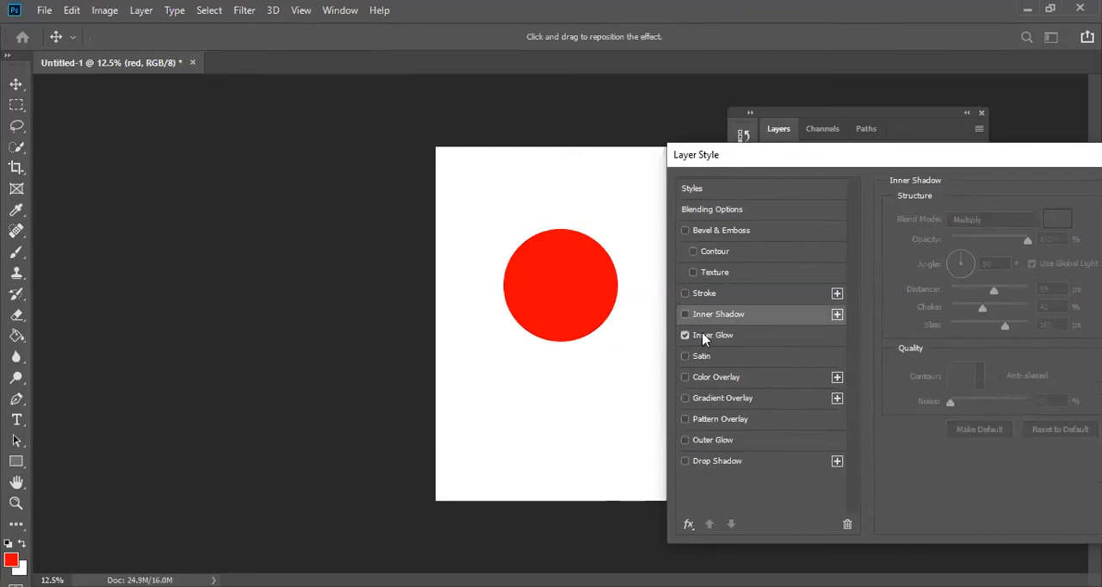
# - Give the red circle an Inner Glow with 44% choke, 152 px size and 71% noise
pyautogui.click(719, 339)
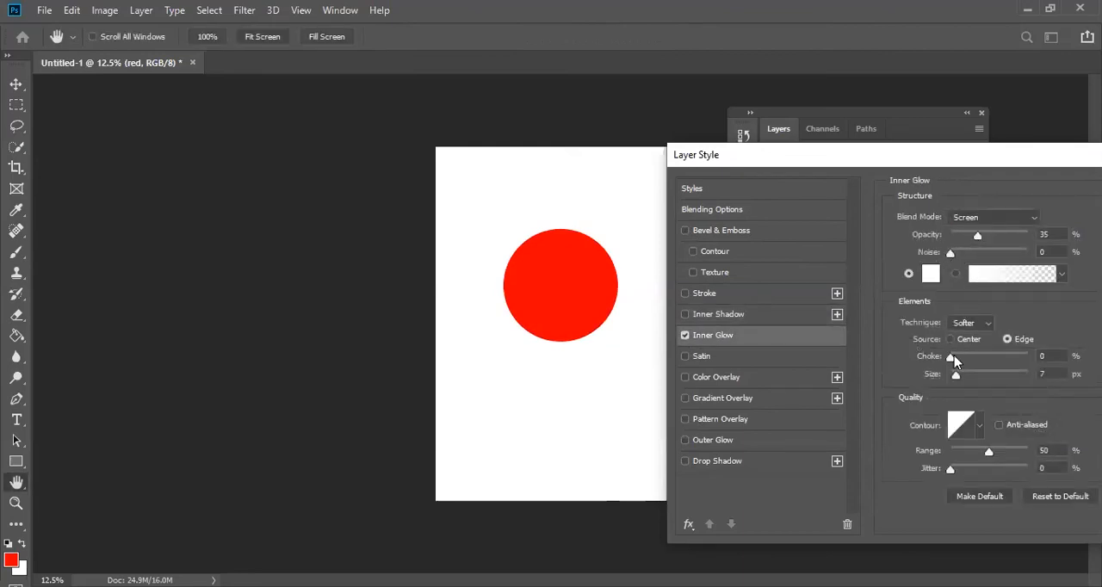
pyautogui.moveTo(956, 375); pyautogui.dragTo(984, 362)
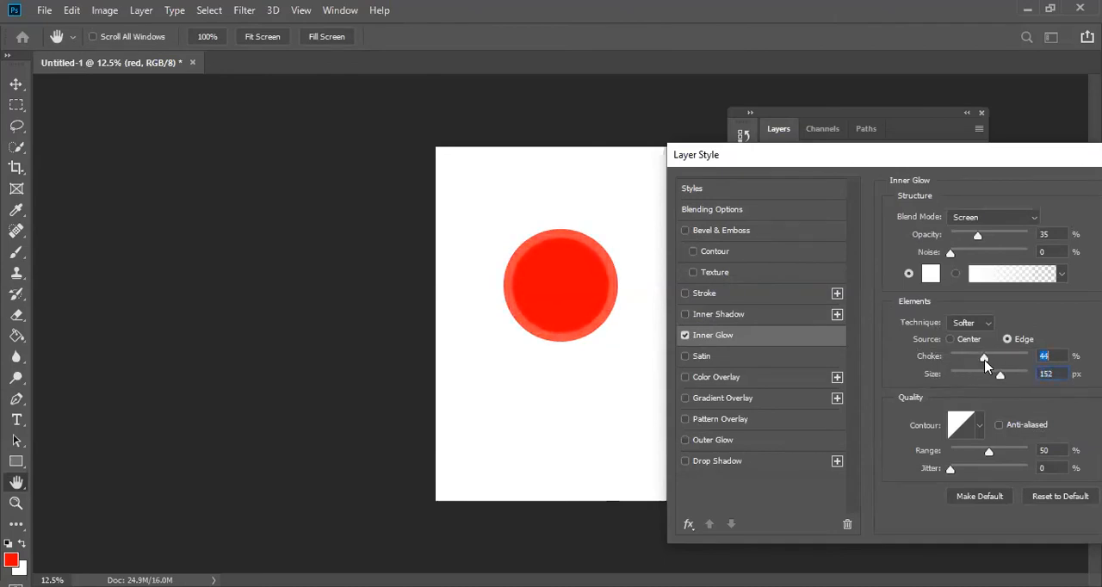
pyautogui.moveTo(951, 258); pyautogui.dragTo(1005, 258)
# - Re-enable Stroke and Bevel & Emboss alongside the Inner Glow, and apply the combined layer style
pyautogui.click(685, 293)
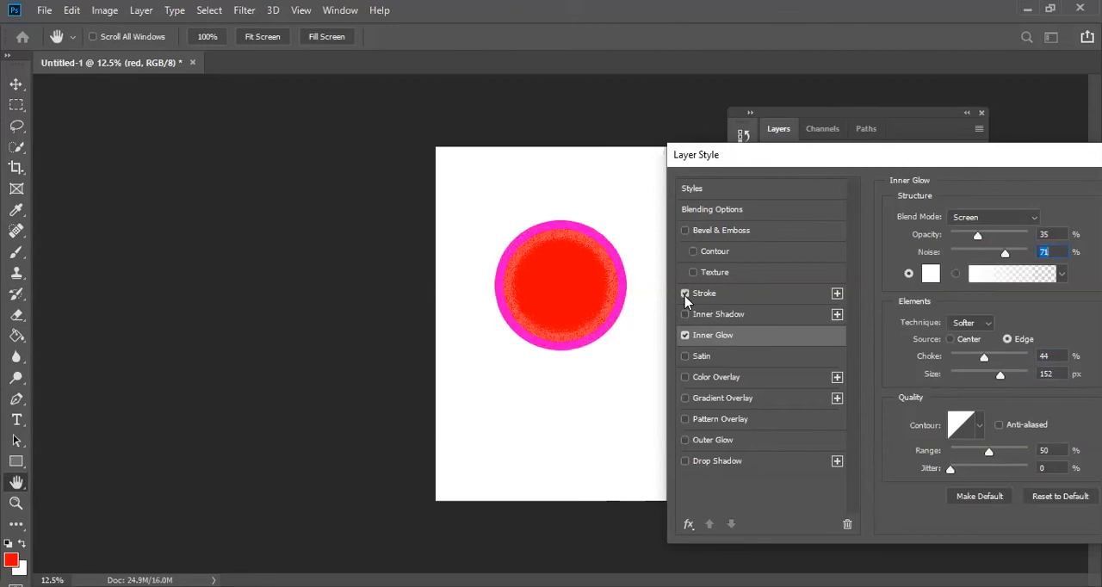
pyautogui.click(685, 230)
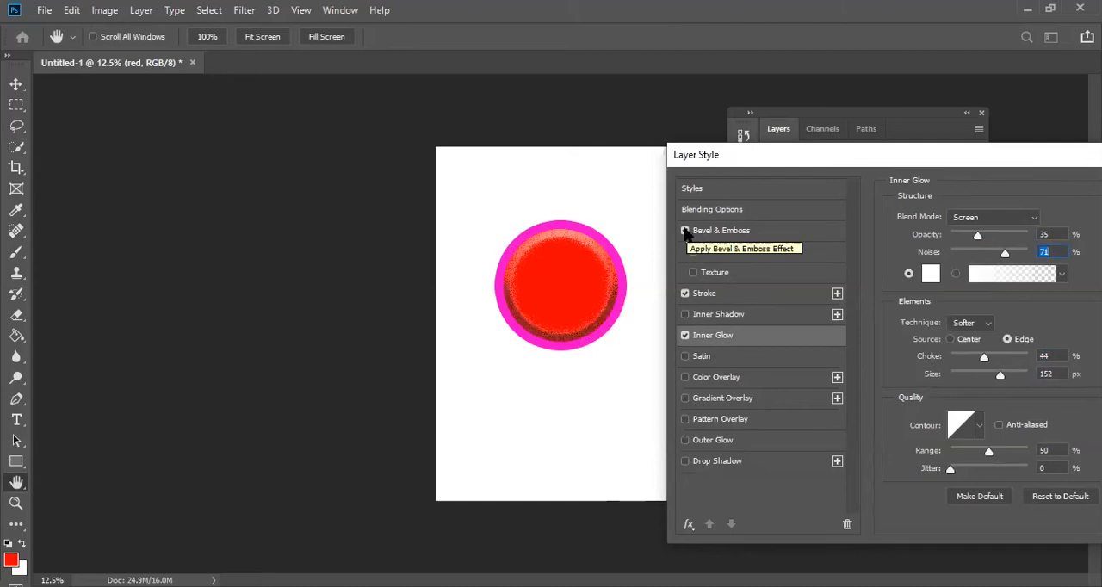
pyautogui.moveTo(825, 156); pyautogui.dragTo(581, 187)
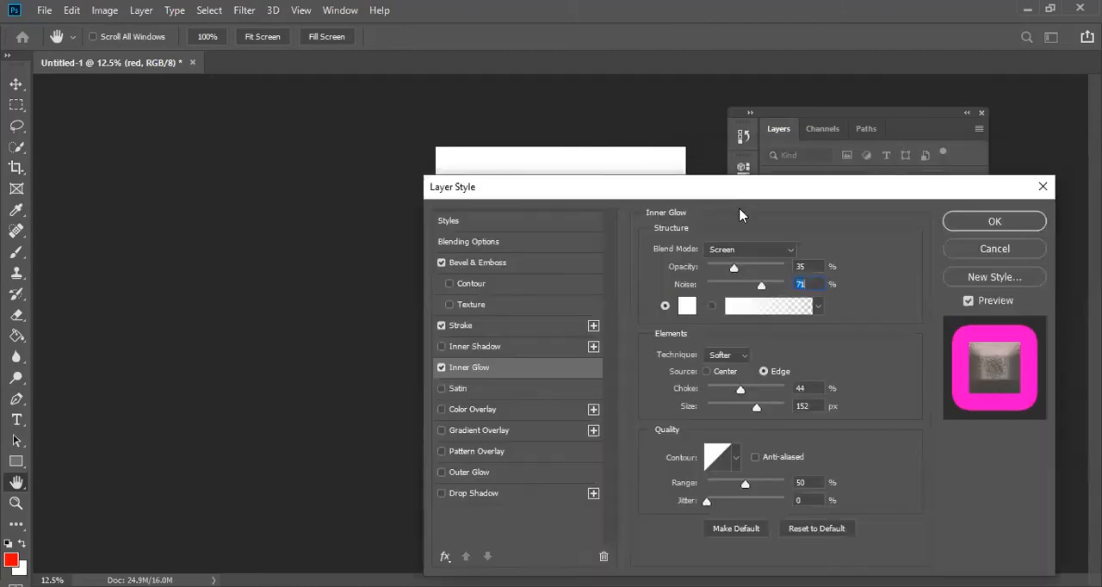
pyautogui.click(986, 224)
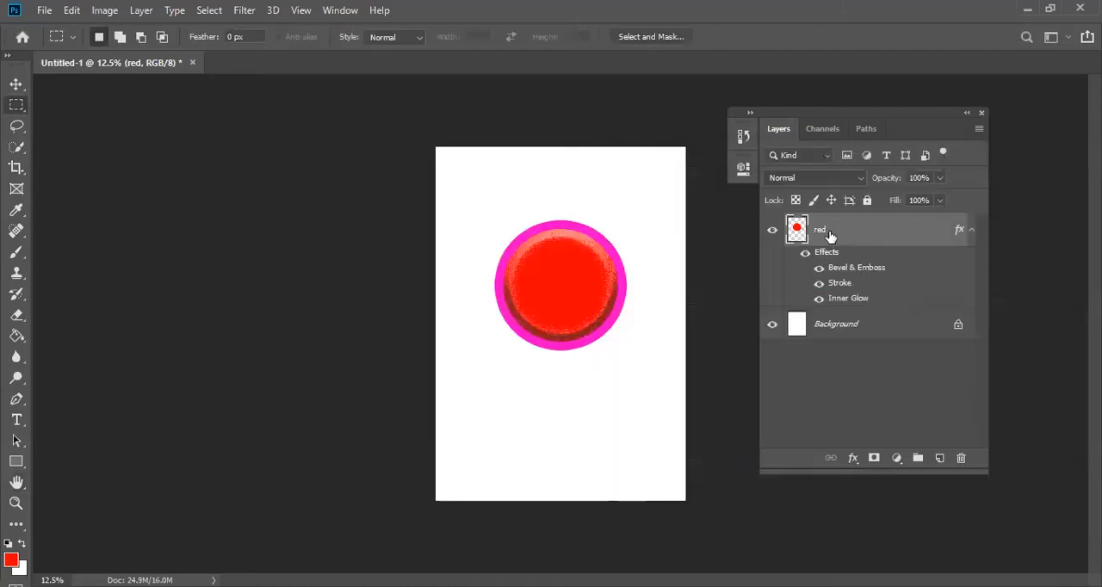
# - Draw a wide rectangular selection below the circle on the red layer
pyautogui.rightClick(9, 107)
pyautogui.click(47, 105)
pyautogui.moveTo(468, 377); pyautogui.dragTo(635, 443)
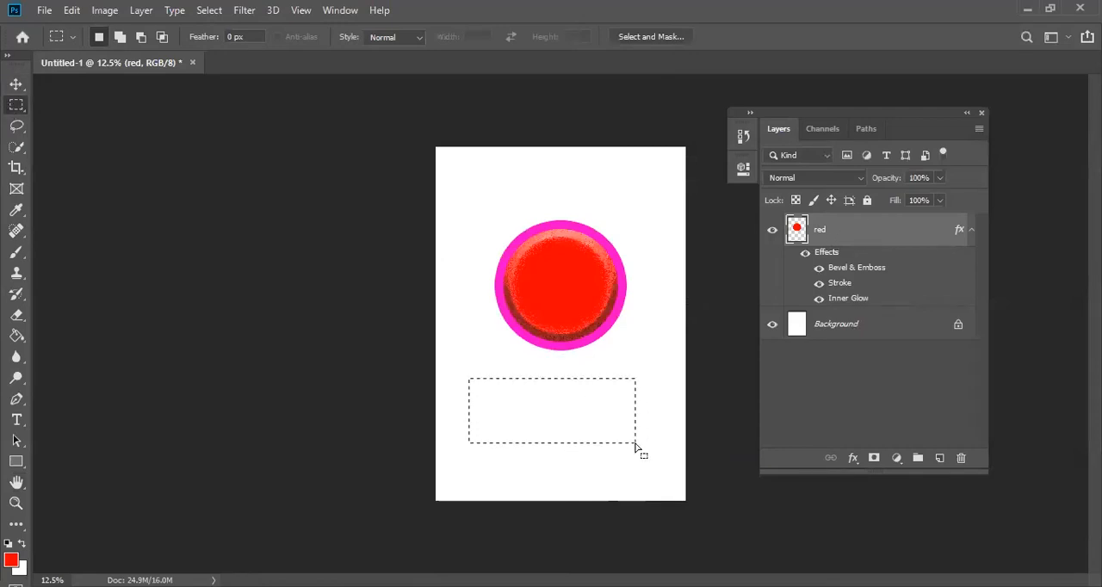
# - Fill the rectangular selection with blue #0a1dd2 using the Paint Bucket, and deselect it
pyautogui.click(17, 335)
pyautogui.click(11, 560)
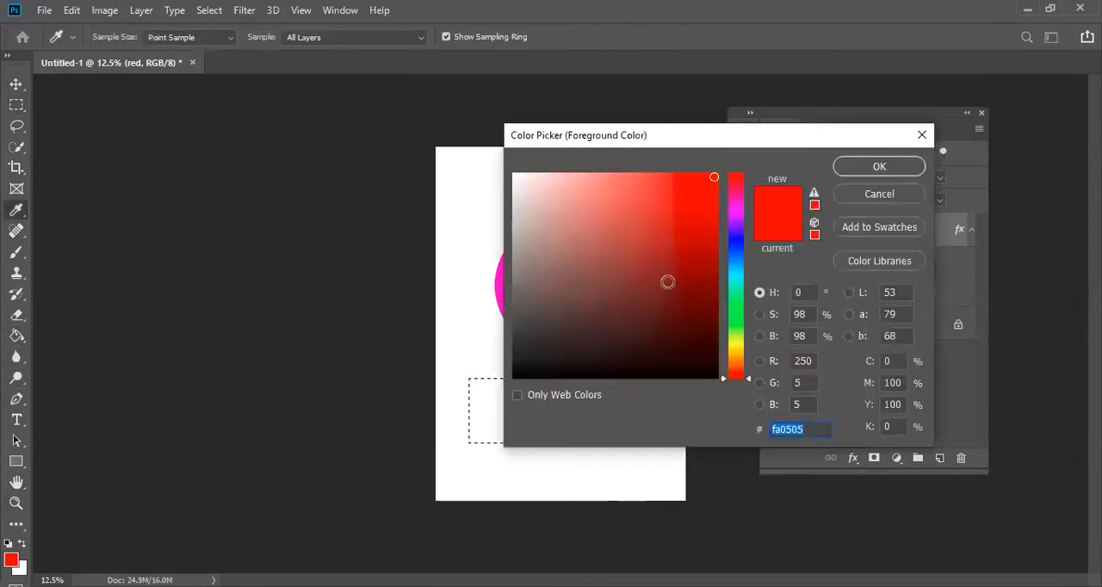
pyautogui.click(736, 248)
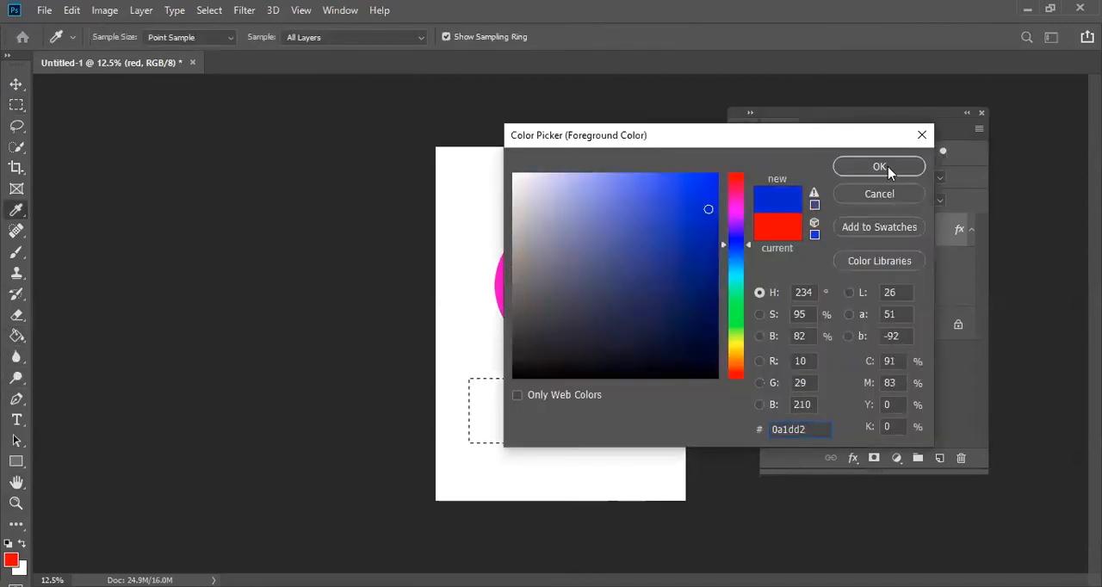
pyautogui.click(881, 166)
pyautogui.click(589, 405)
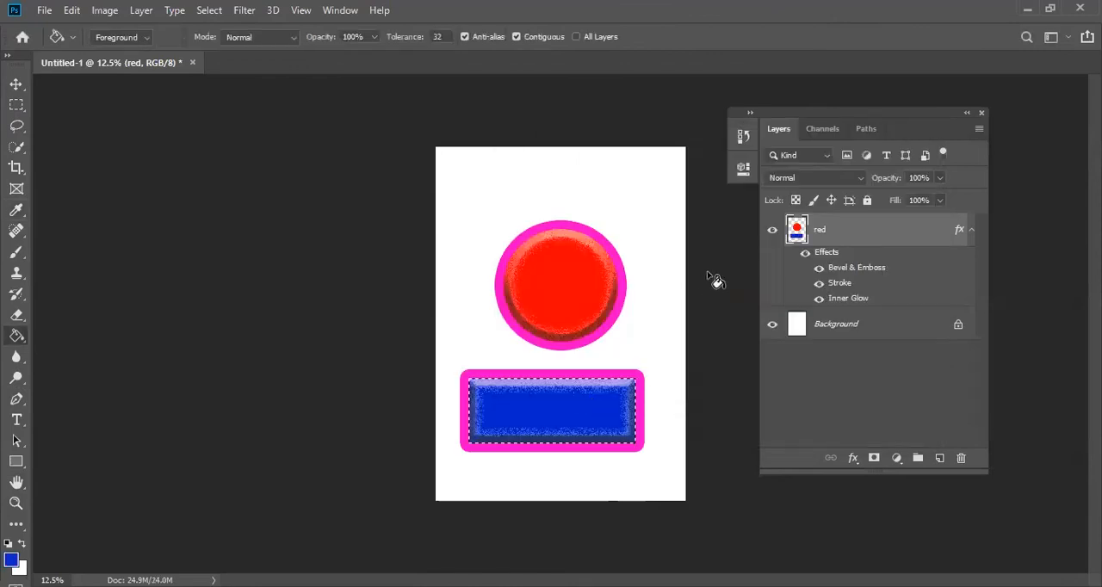
pyautogui.hotkey('ctrl', 'd')
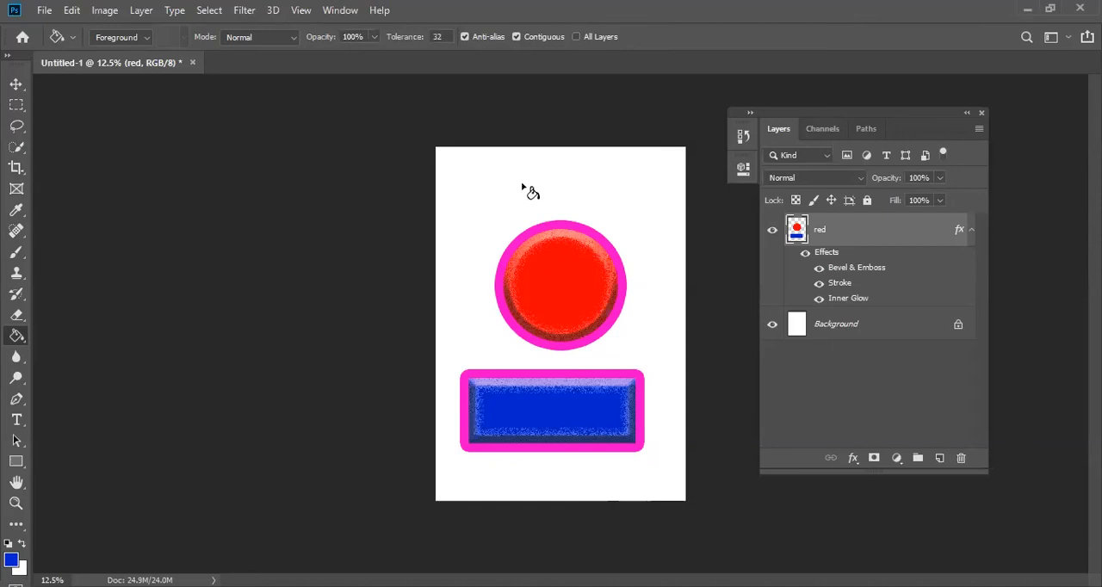
# - Add a new empty layer above the red layer and get the Rectangular Marquee tool ready
pyautogui.click(939, 458)
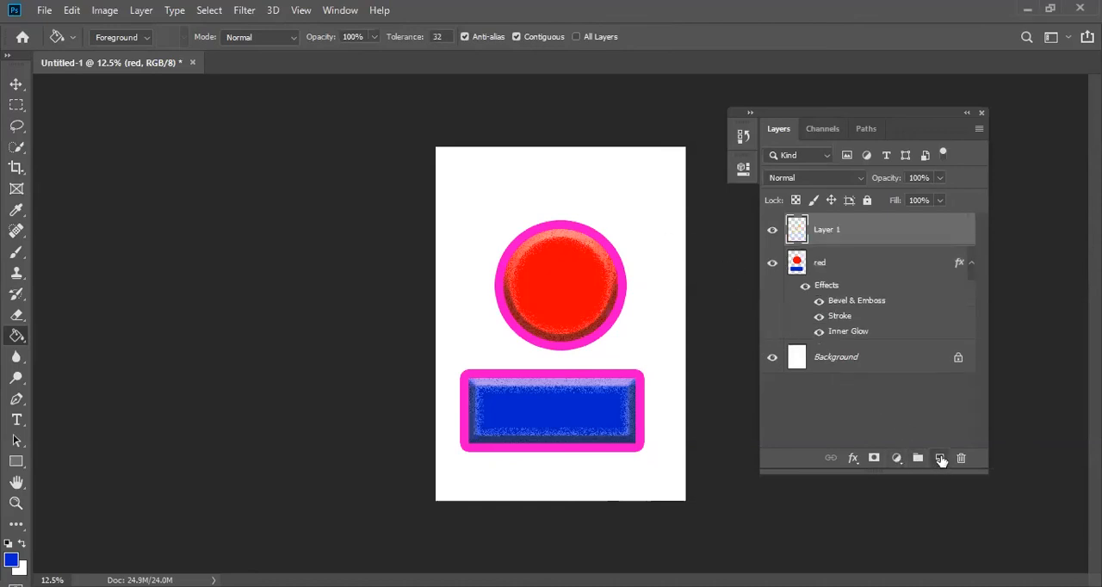
pyautogui.click(19, 108)
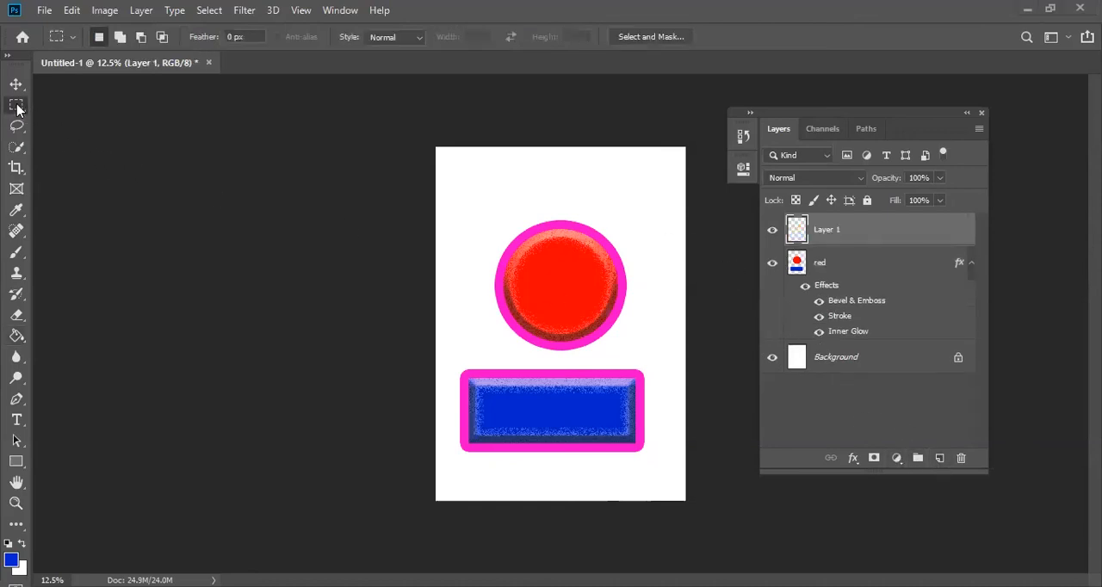
# - Reopen the red layer's layer style and turn off Bevel & Emboss, Stroke and Inner Glow
pyautogui.click(854, 264)
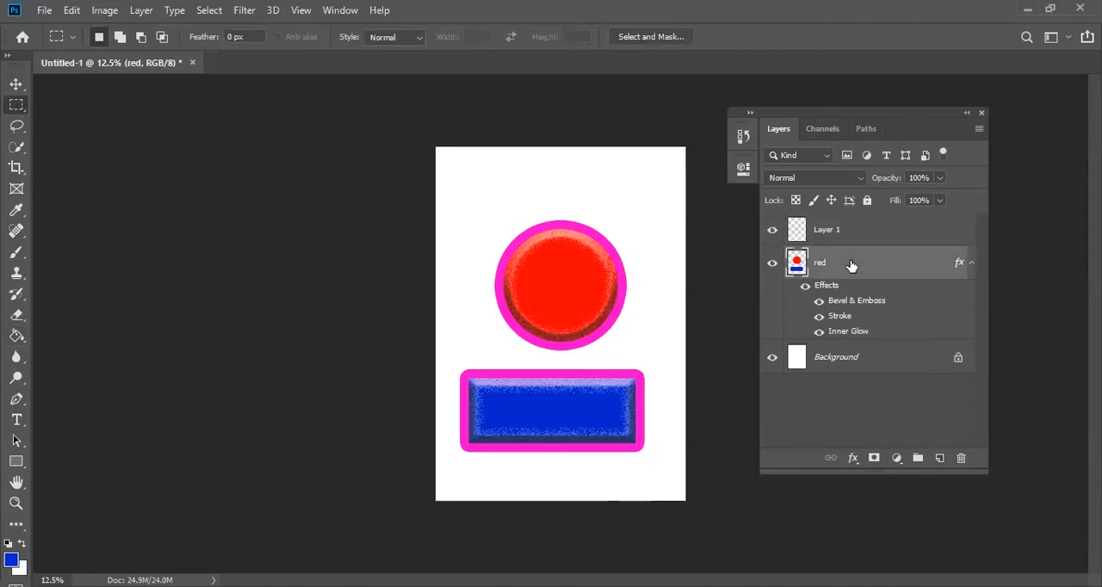
pyautogui.doubleClick(850, 264)
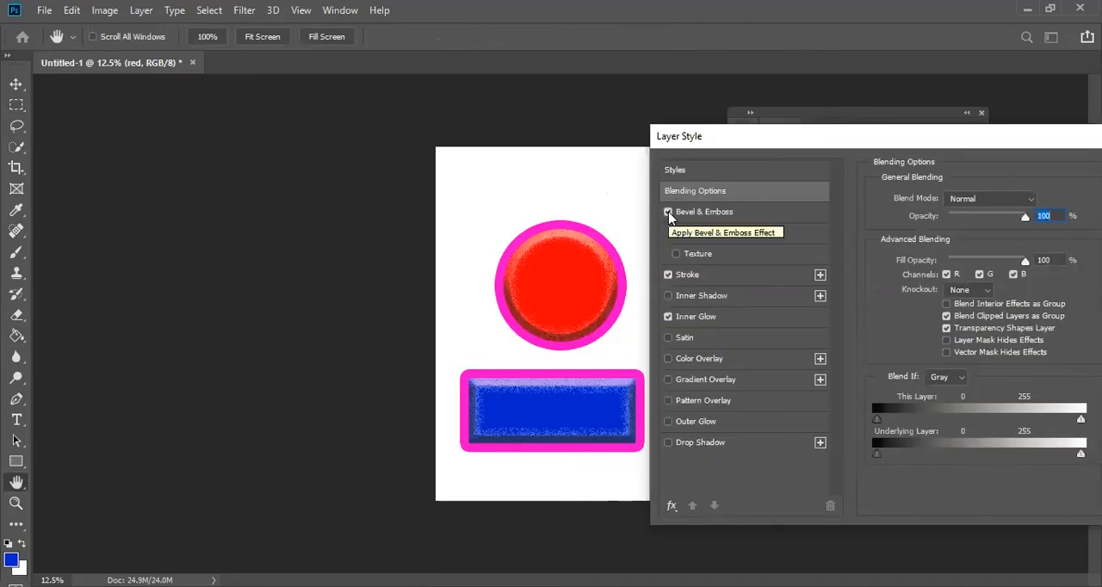
pyautogui.click(667, 212)
pyautogui.click(668, 275)
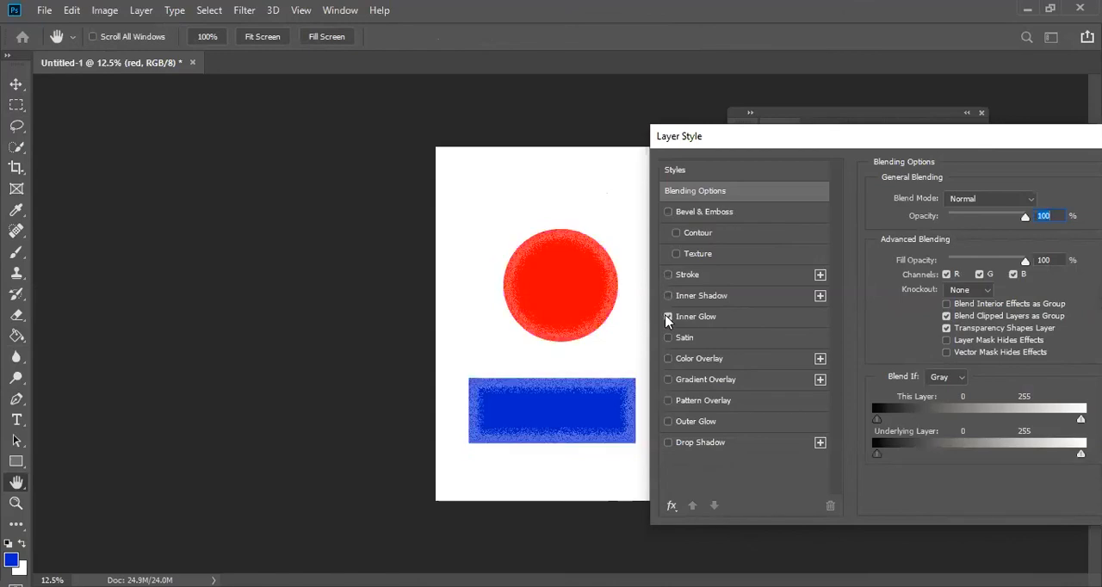
pyautogui.click(668, 317)
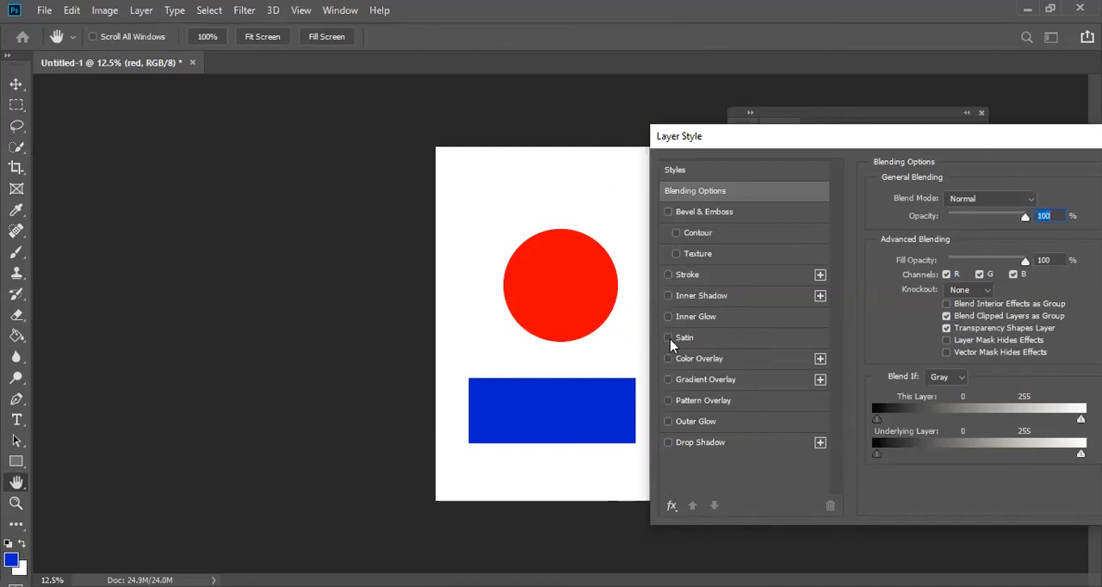
# - Try a Satin effect on the red layer with 250 px distance, 125 px size and -53° angle, and turn it off
pyautogui.click(669, 338)
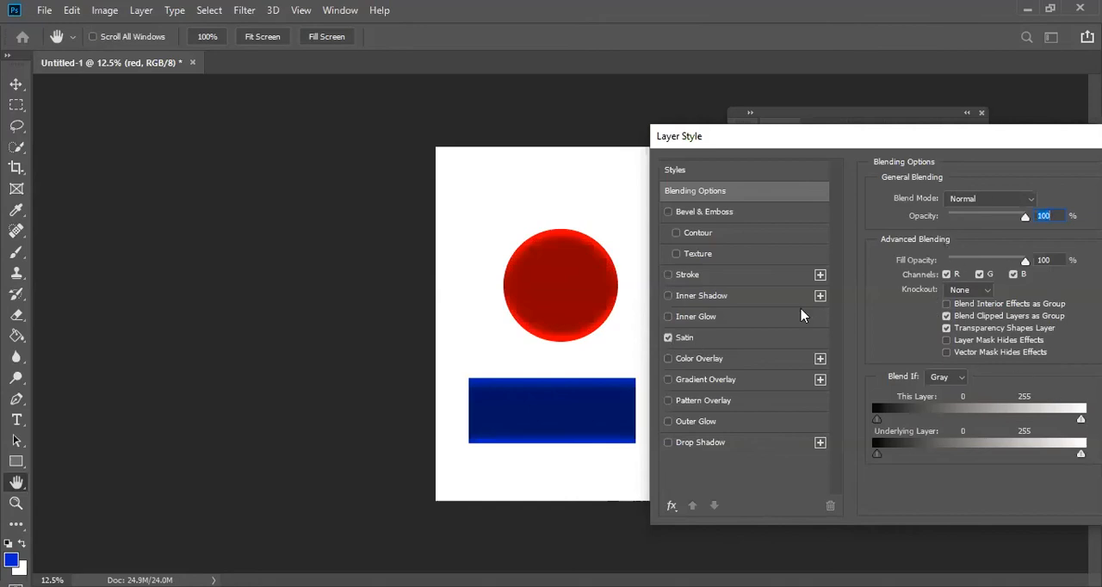
pyautogui.click(694, 339)
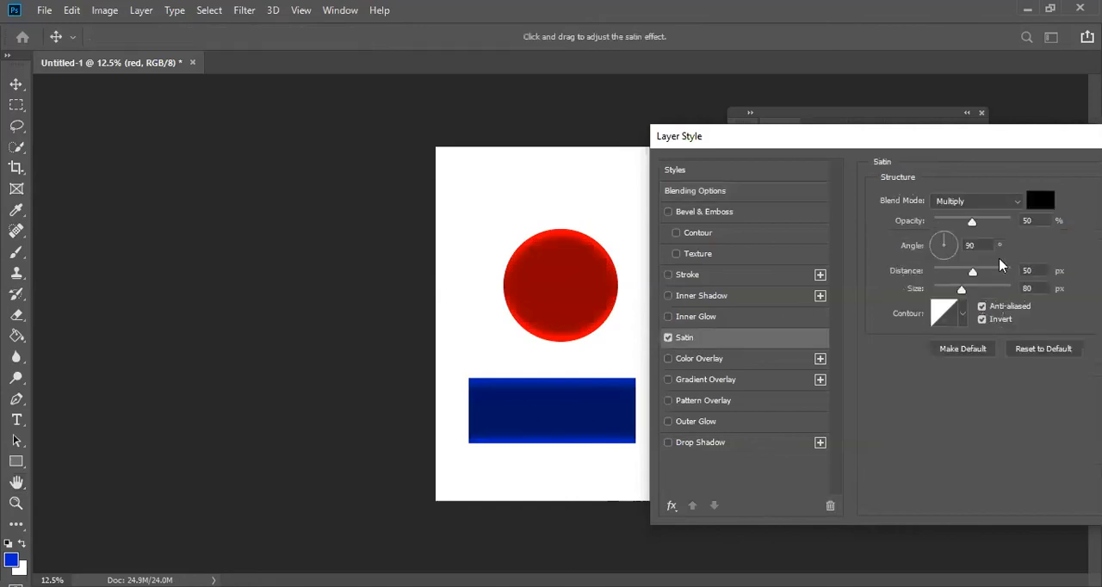
pyautogui.moveTo(973, 272); pyautogui.dragTo(1030, 270)
pyautogui.moveTo(962, 290)
pyautogui.mouseDown()
pyautogui.moveTo(991, 292)
pyautogui.moveTo(975, 291)
pyautogui.mouseUp()
pyautogui.click(944, 257)
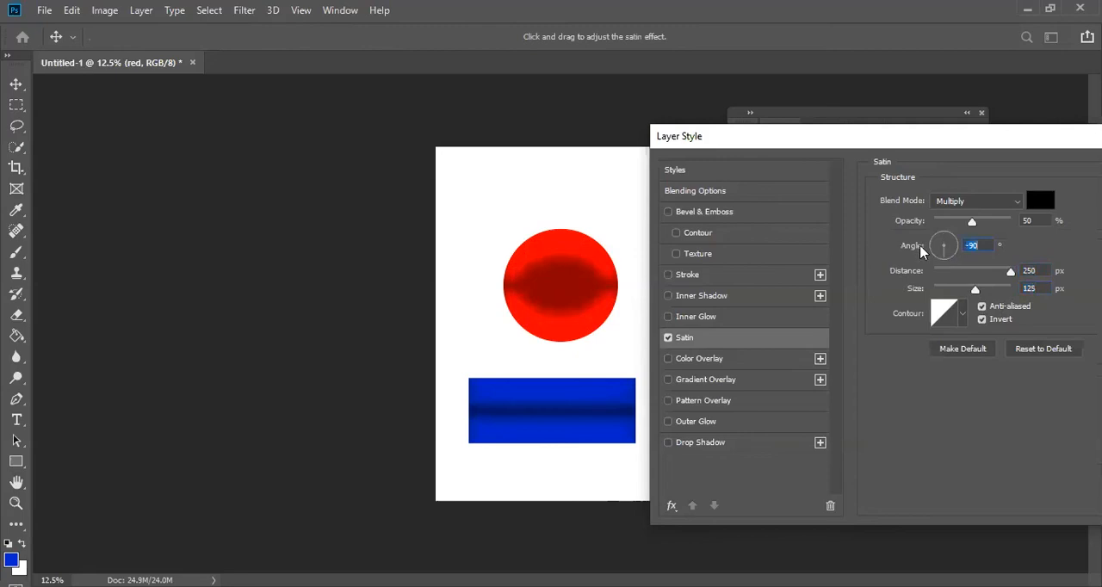
pyautogui.moveTo(939, 239); pyautogui.dragTo(952, 261)
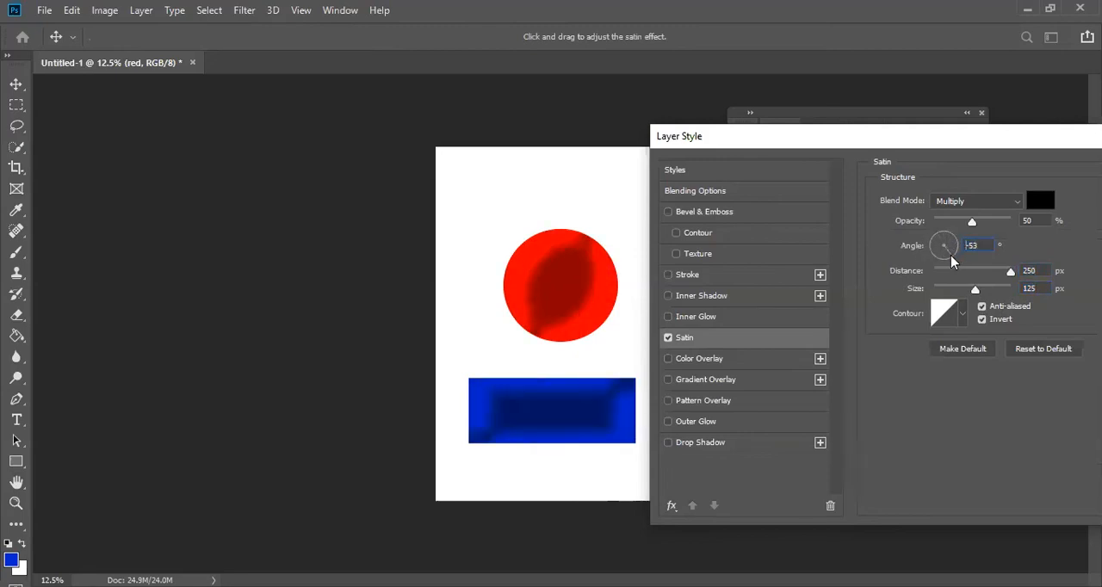
pyautogui.click(668, 338)
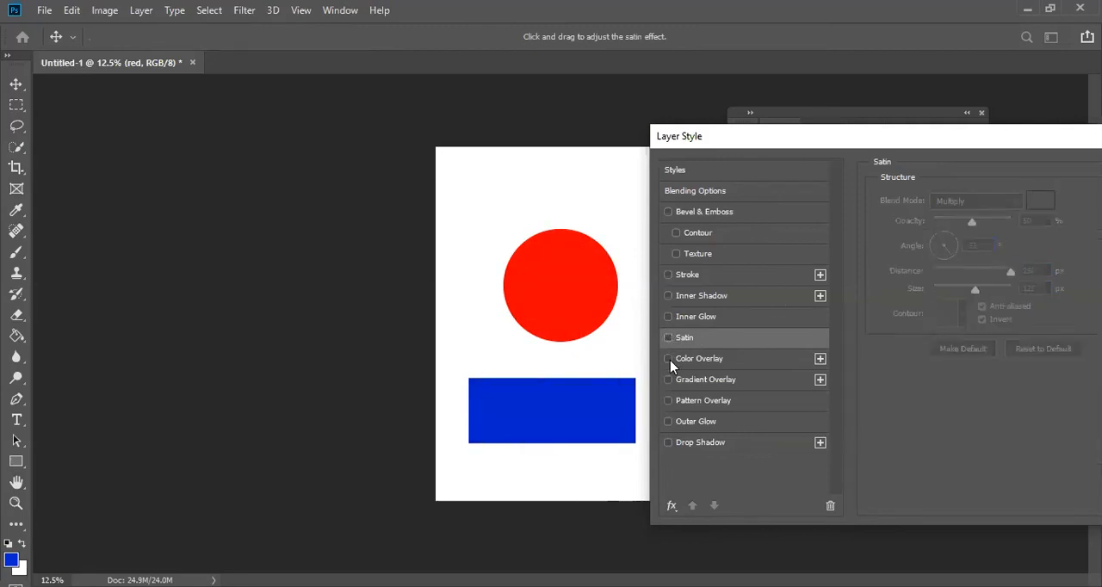
# - Try a Color Overlay on the shapes in yellow #f5db00 and magenta #f600cb, and turn it off
pyautogui.click(670, 358)
pyautogui.click(669, 358)
pyautogui.click(669, 358)
pyautogui.click(699, 360)
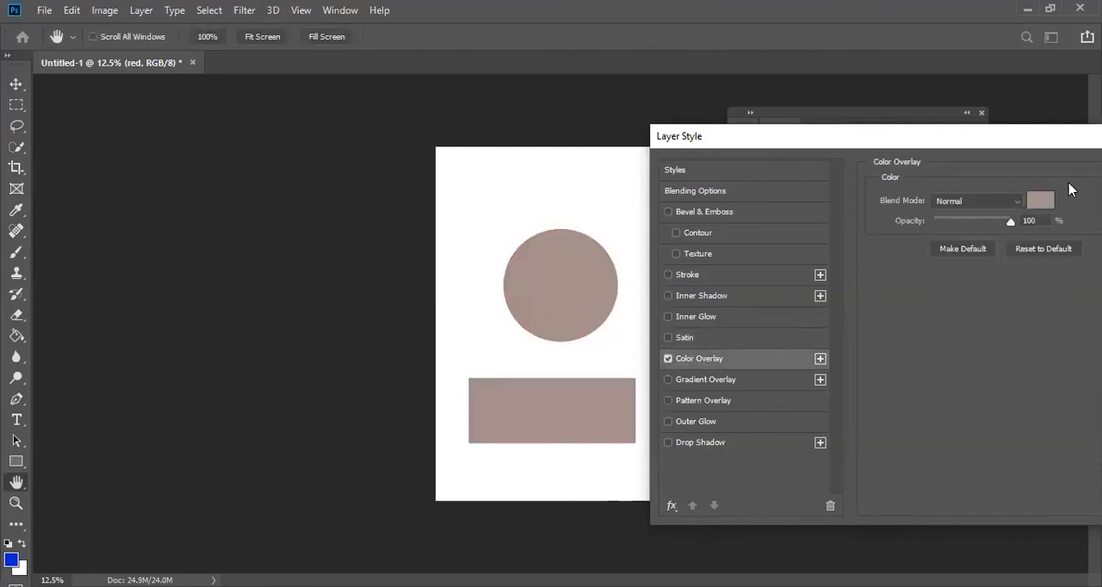
pyautogui.click(1049, 207)
pyautogui.moveTo(742, 240); pyautogui.dragTo(742, 257)
pyautogui.moveTo(713, 203)
pyautogui.mouseDown()
pyautogui.moveTo(720, 184)
pyautogui.moveTo(769, 166)
pyautogui.moveTo(947, 173)
pyautogui.mouseUp()
pyautogui.click(919, 380)
pyautogui.click(901, 213)
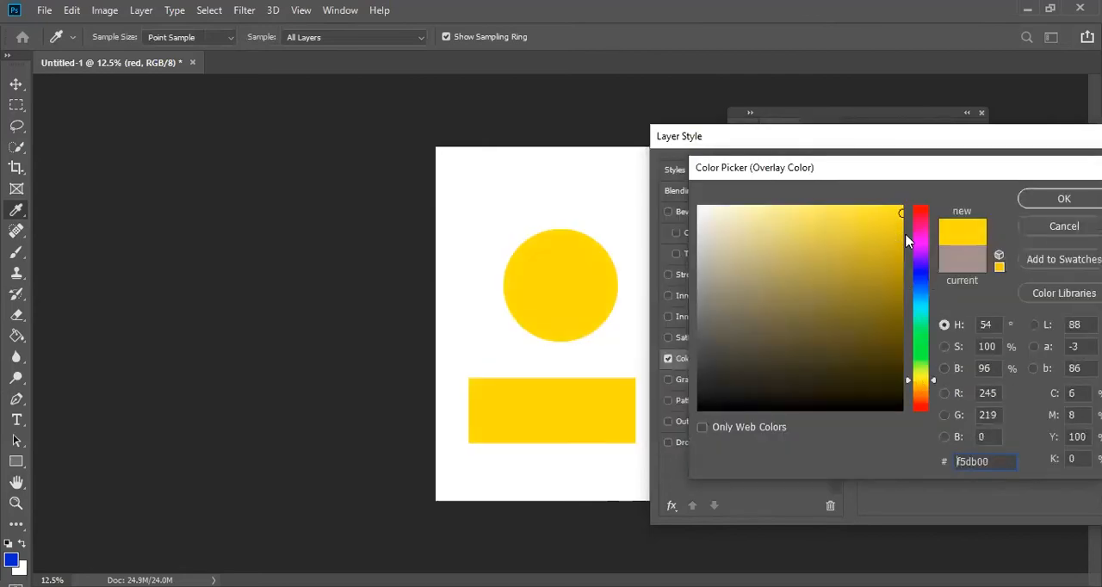
pyautogui.click(919, 233)
pyautogui.click(901, 213)
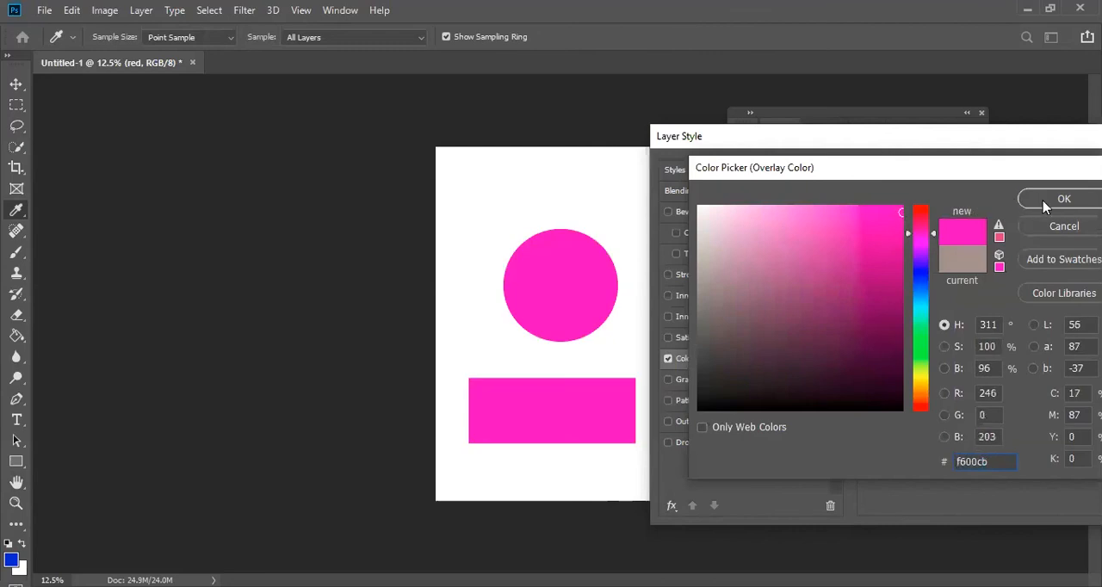
pyautogui.click(1044, 201)
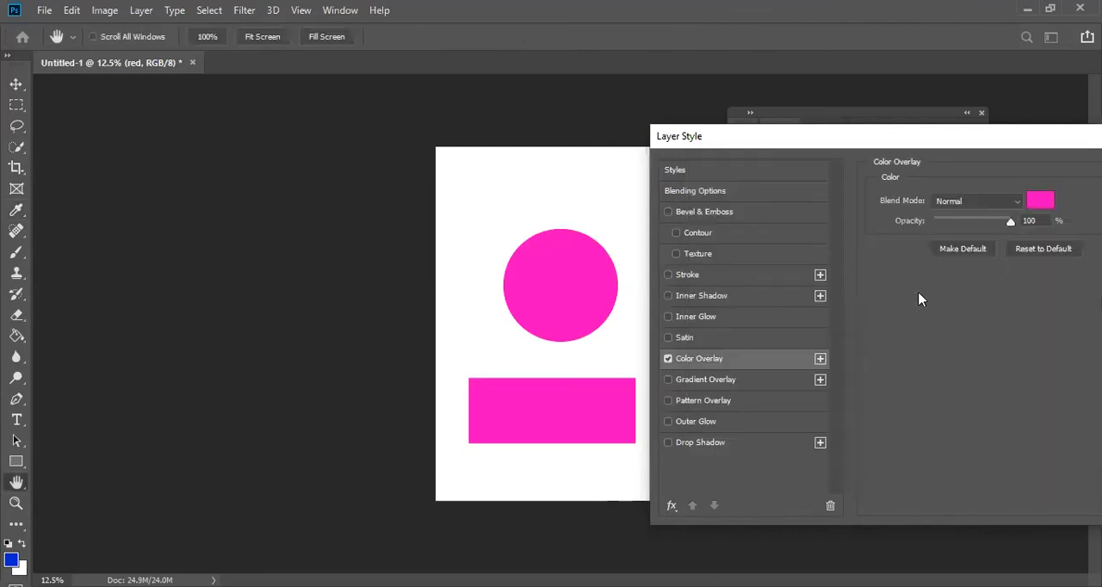
pyautogui.click(668, 359)
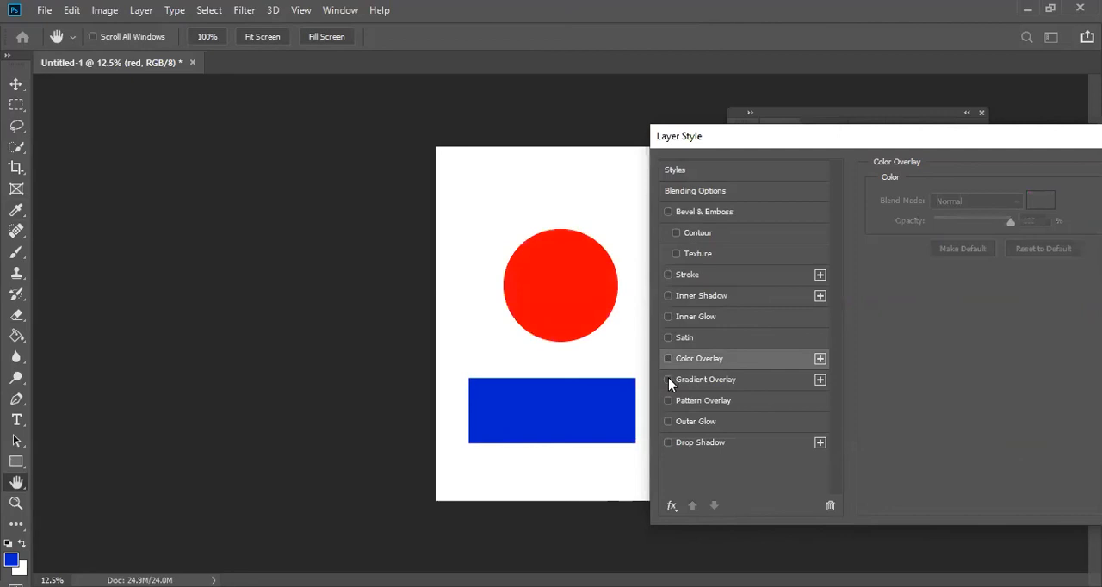
# - Enable a Gradient Overlay on the shapes and try several presets, ending with the Yellow-Green, Red-Violet gradient
pyautogui.click(667, 379)
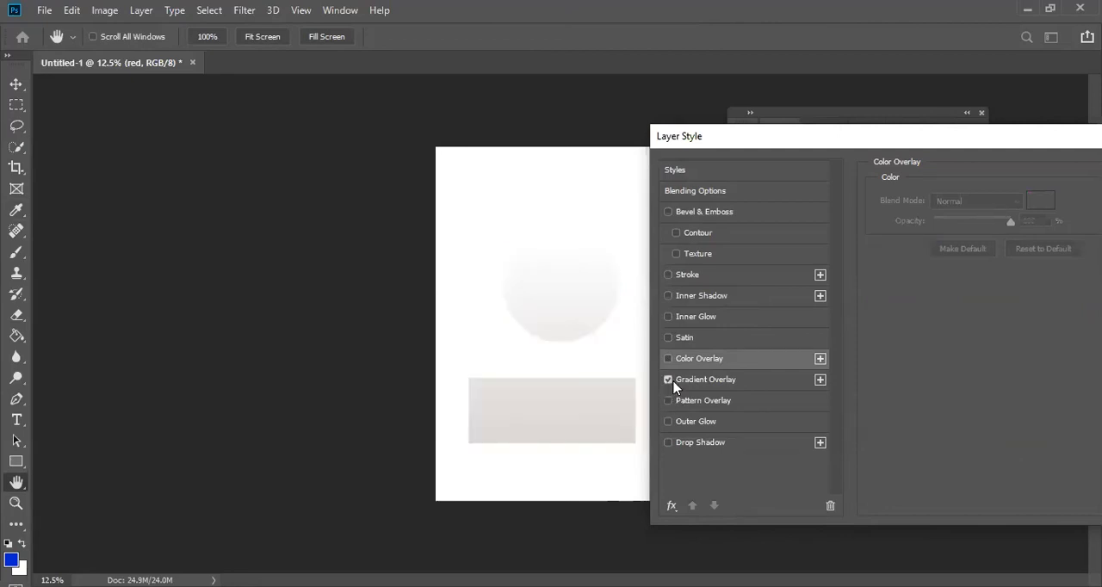
pyautogui.click(712, 385)
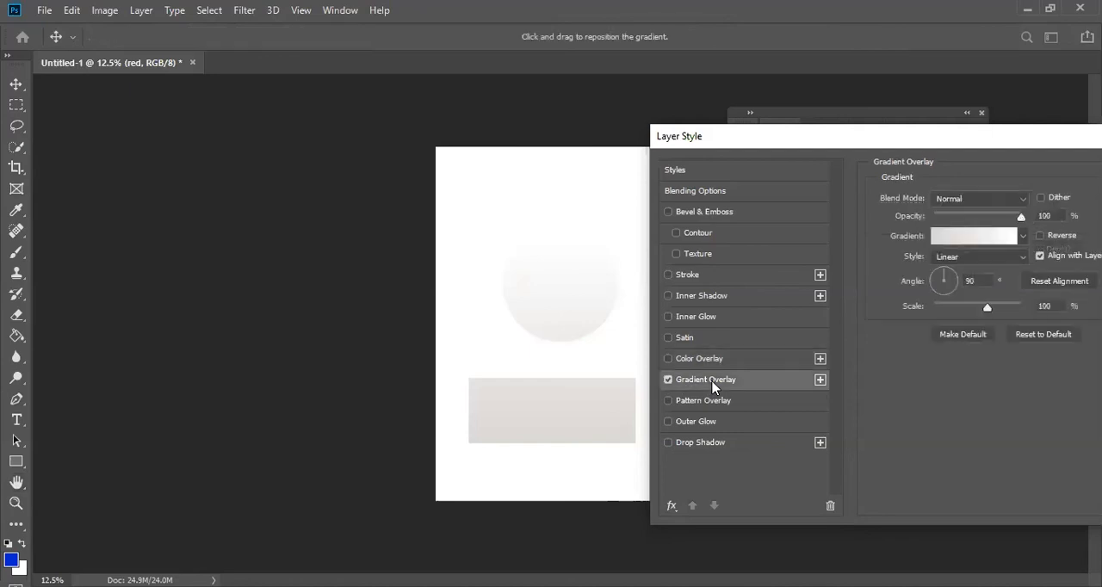
pyautogui.click(1023, 237)
pyautogui.click(972, 270)
pyautogui.click(998, 272)
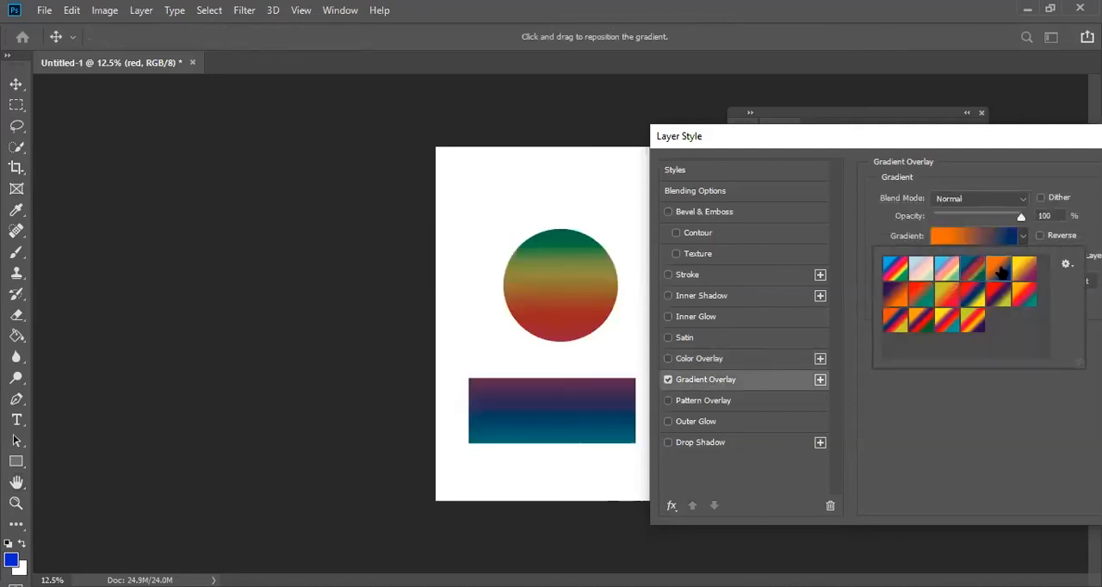
pyautogui.click(1020, 276)
pyautogui.click(1002, 298)
pyautogui.click(972, 298)
pyautogui.click(966, 317)
pyautogui.click(914, 319)
pyautogui.click(900, 297)
pyautogui.click(953, 304)
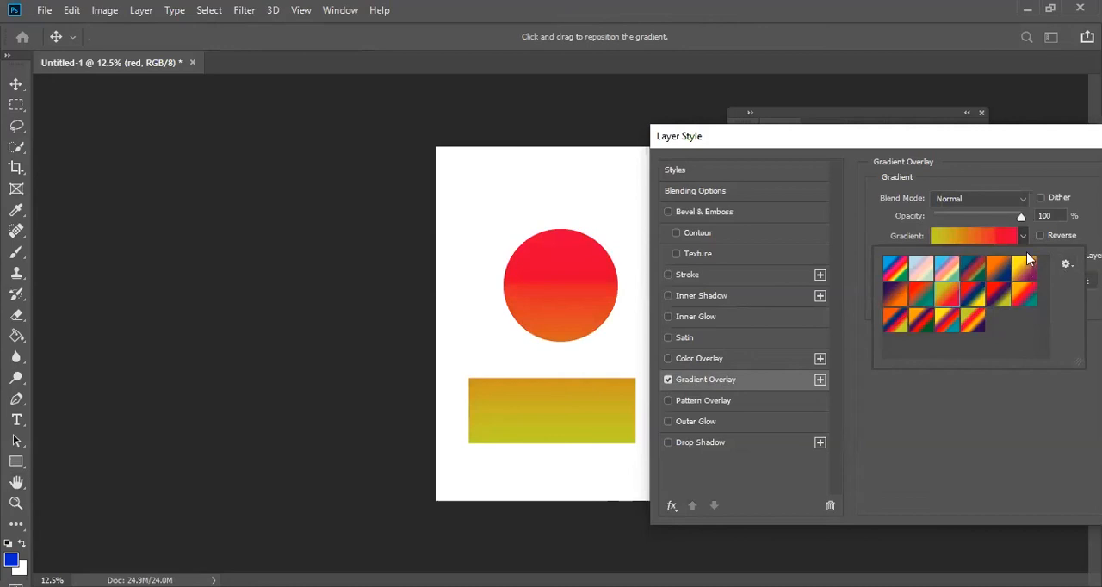
# - Add a blue stop and a pale lavender stop at 53% to the overlay gradient, and turn the Gradient Overlay off
pyautogui.click(973, 240)
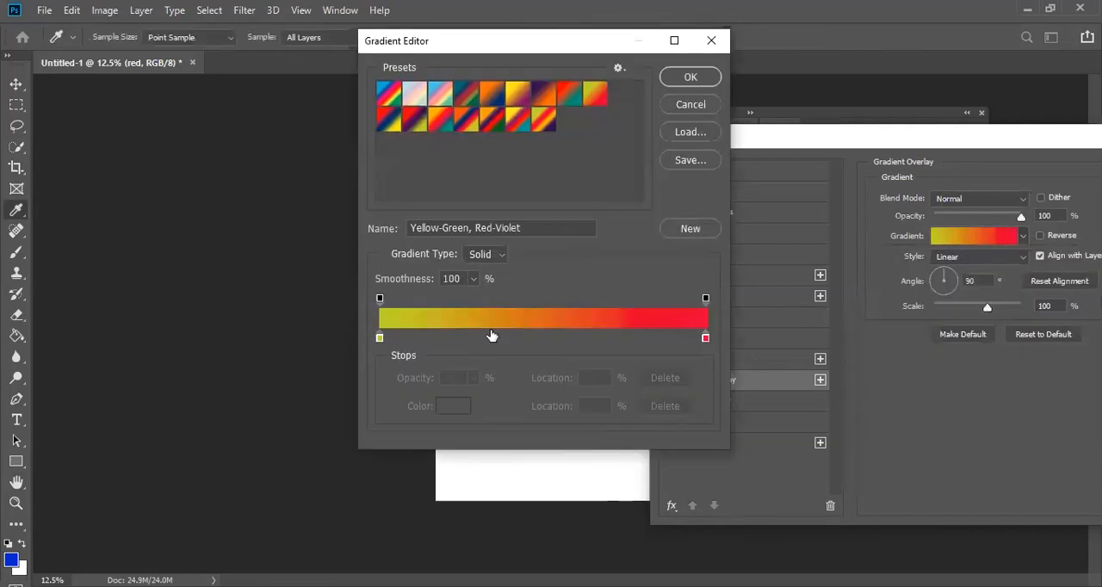
pyautogui.click(489, 337)
pyautogui.click(552, 338)
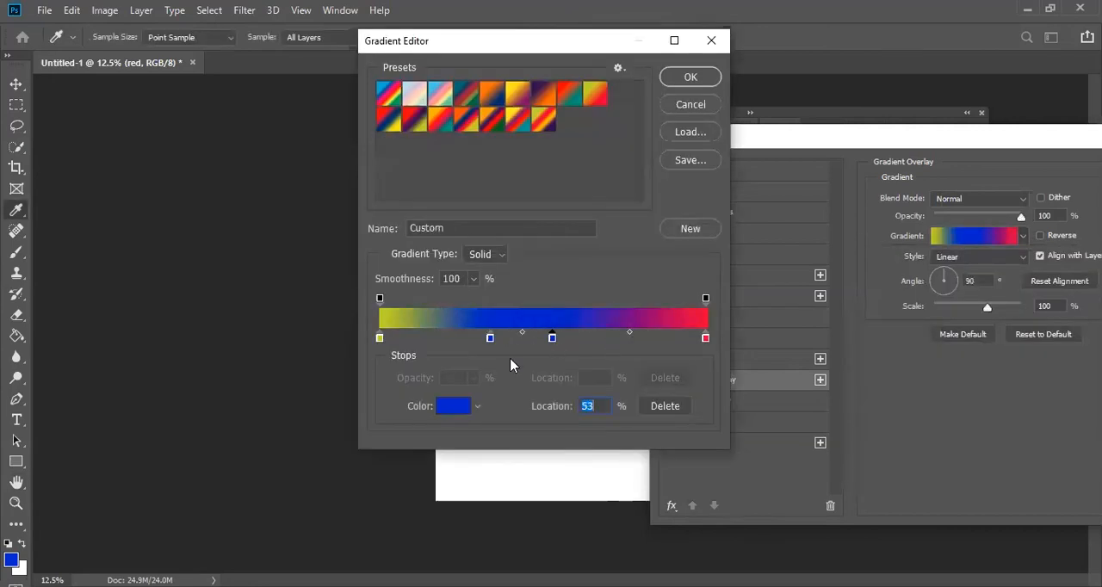
pyautogui.click(454, 407)
pyautogui.click(703, 210)
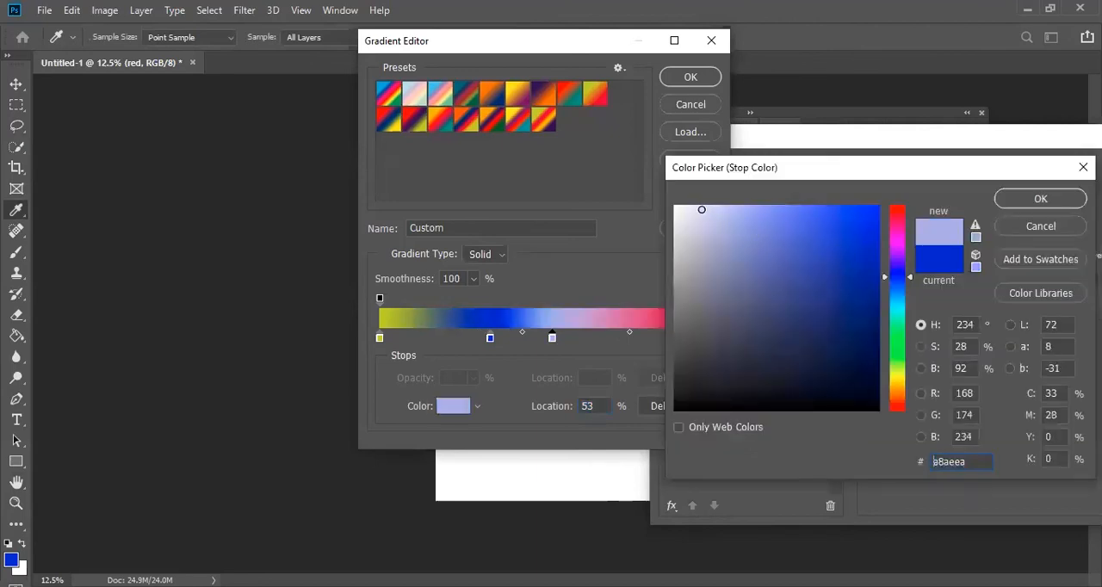
pyautogui.click(1025, 199)
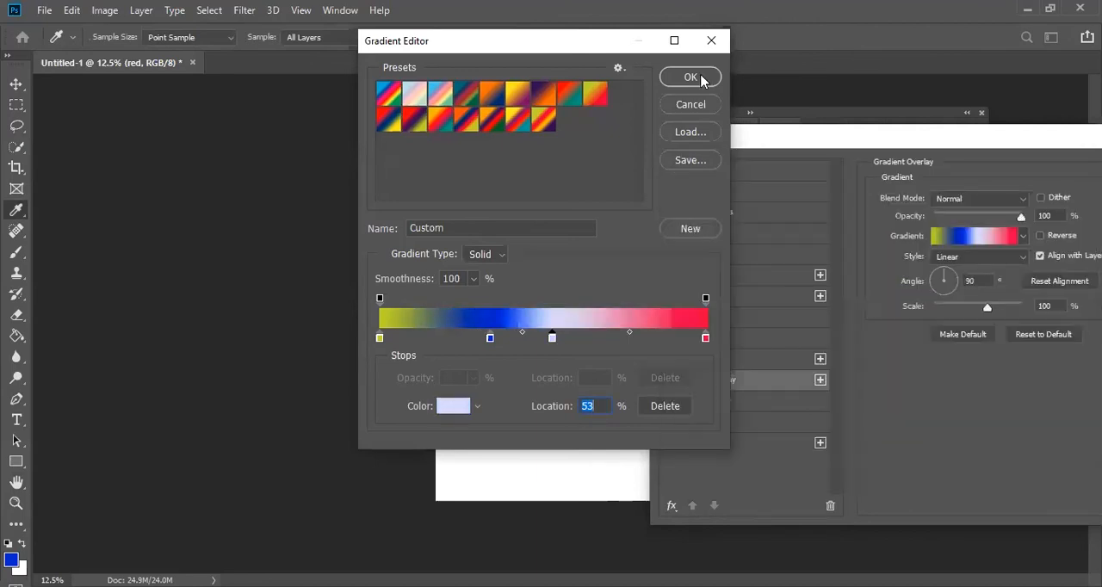
pyautogui.click(702, 79)
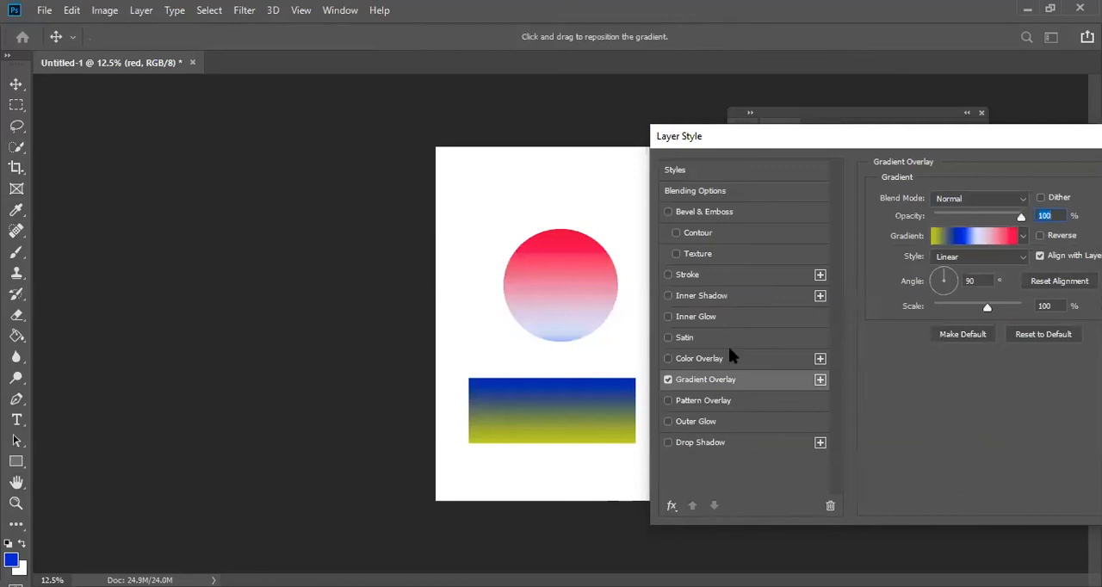
pyautogui.click(667, 379)
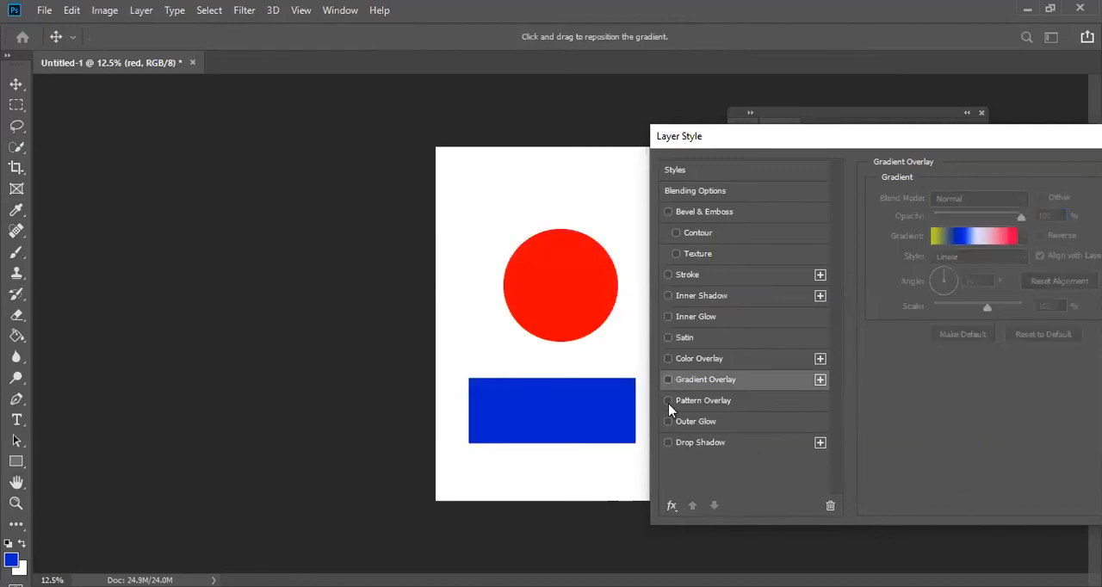
# - Enable a Pattern Overlay, scale the portrait pattern to 381%, and reposition the face inside the circle
pyautogui.click(668, 401)
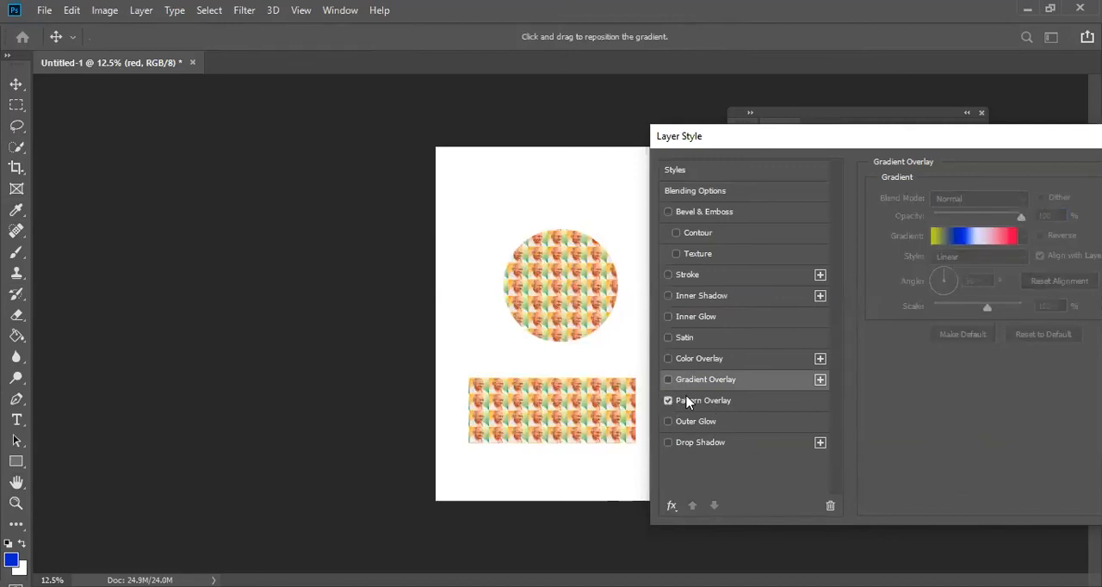
pyautogui.click(708, 402)
pyautogui.moveTo(952, 290); pyautogui.dragTo(984, 288)
pyautogui.moveTo(594, 312); pyautogui.dragTo(627, 297)
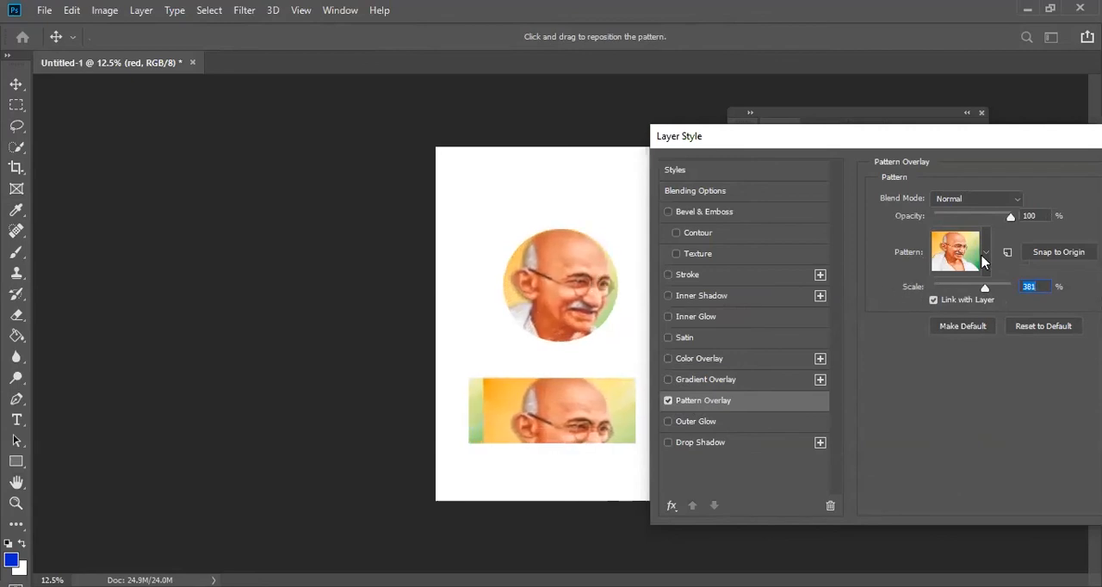
# - Switch the overlay pattern to the dark-jacketed man's portrait and center it inside the circle
pyautogui.click(986, 258)
pyautogui.click(980, 378)
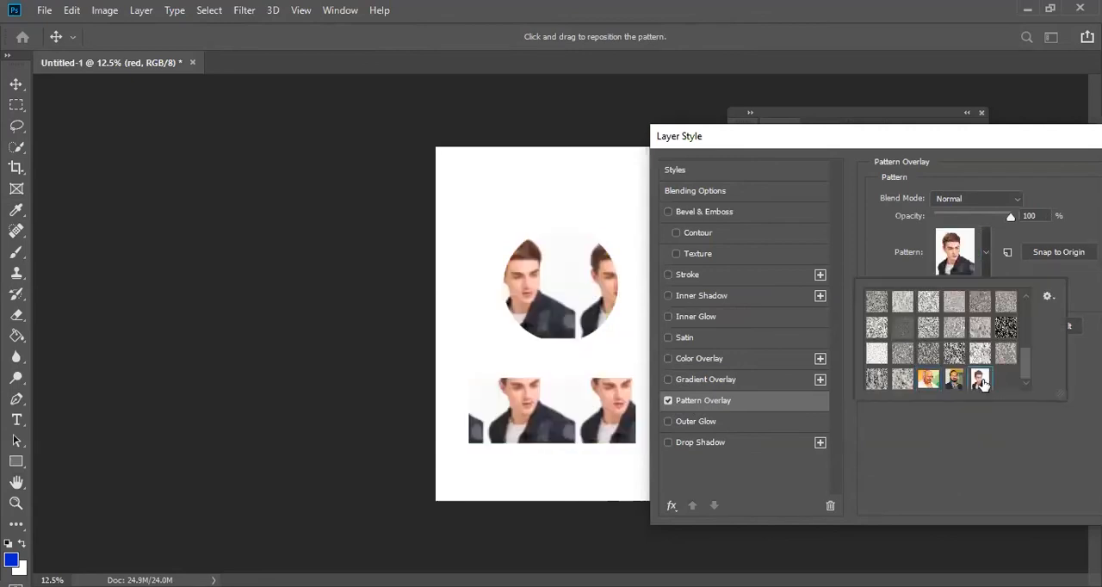
pyautogui.moveTo(542, 293); pyautogui.dragTo(574, 288)
pyautogui.click(988, 259)
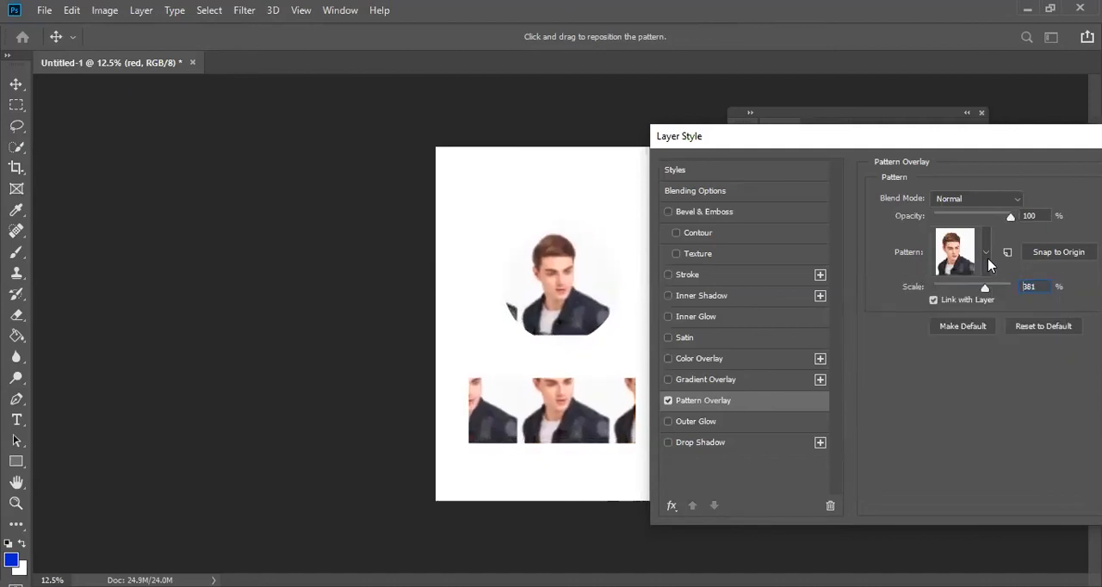
# - Try the bearded man's portrait pattern at 63% scale centered in the circle, and turn the Pattern Overlay off
pyautogui.click(986, 258)
pyautogui.click(957, 387)
pyautogui.click(574, 292)
pyautogui.moveTo(574, 292); pyautogui.dragTo(579, 391)
pyautogui.moveTo(987, 292); pyautogui.dragTo(959, 298)
pyautogui.moveTo(557, 308); pyautogui.dragTo(574, 285)
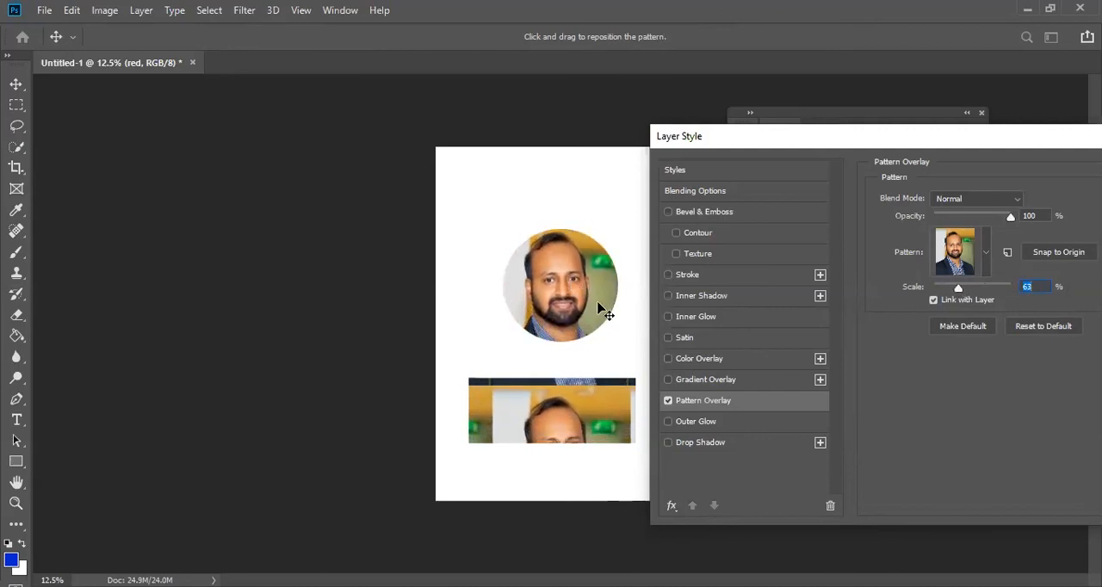
pyautogui.click(668, 401)
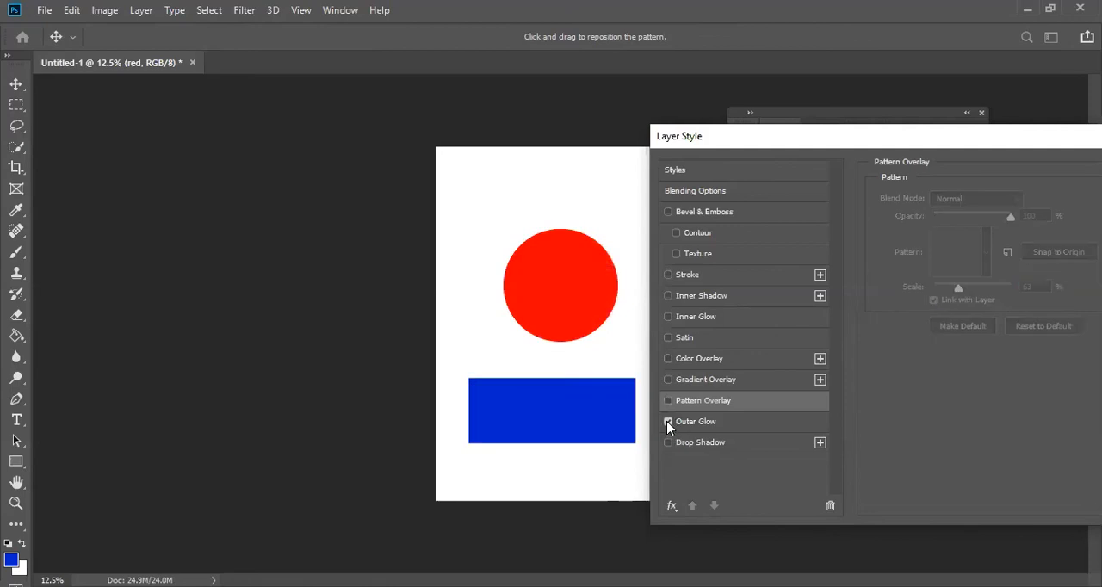
# - Leave Outer Glow off and discard all pending layer style changes to the red layer
pyautogui.click(668, 422)
pyautogui.moveTo(1008, 141); pyautogui.dragTo(794, 187)
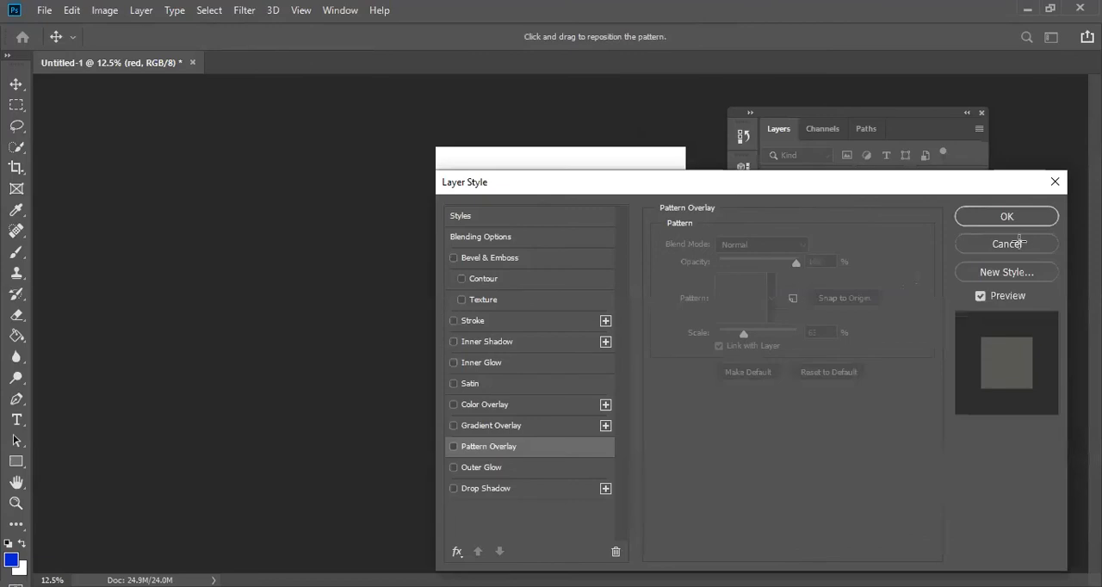
pyautogui.click(1019, 244)
# - Add a new layer beneath the red layer and fill it with a diagonal dark purple to orange gradient
pyautogui.click(939, 458)
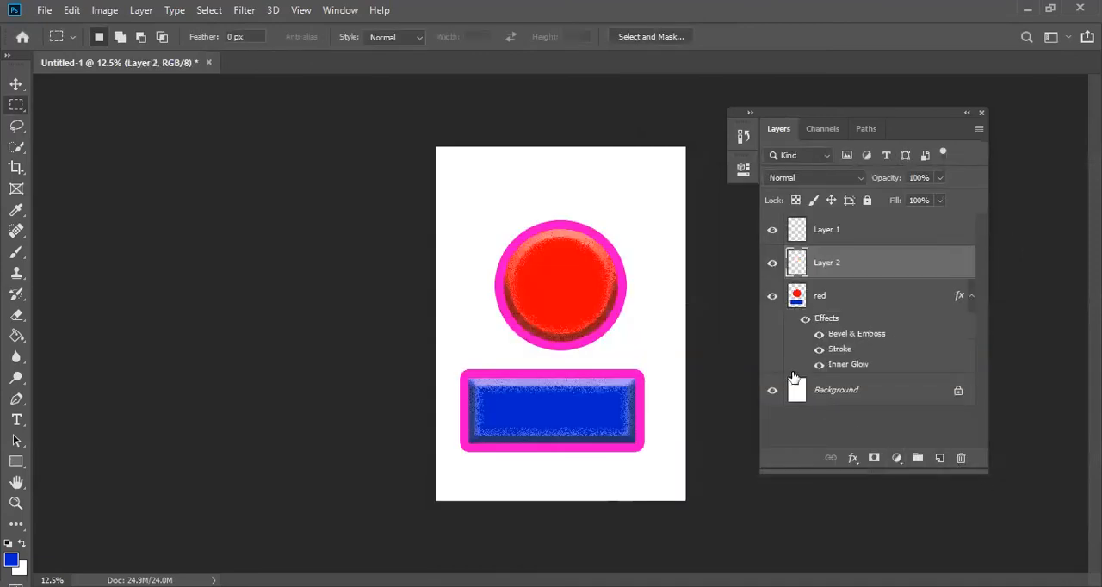
pyautogui.moveTo(863, 274); pyautogui.dragTo(871, 376)
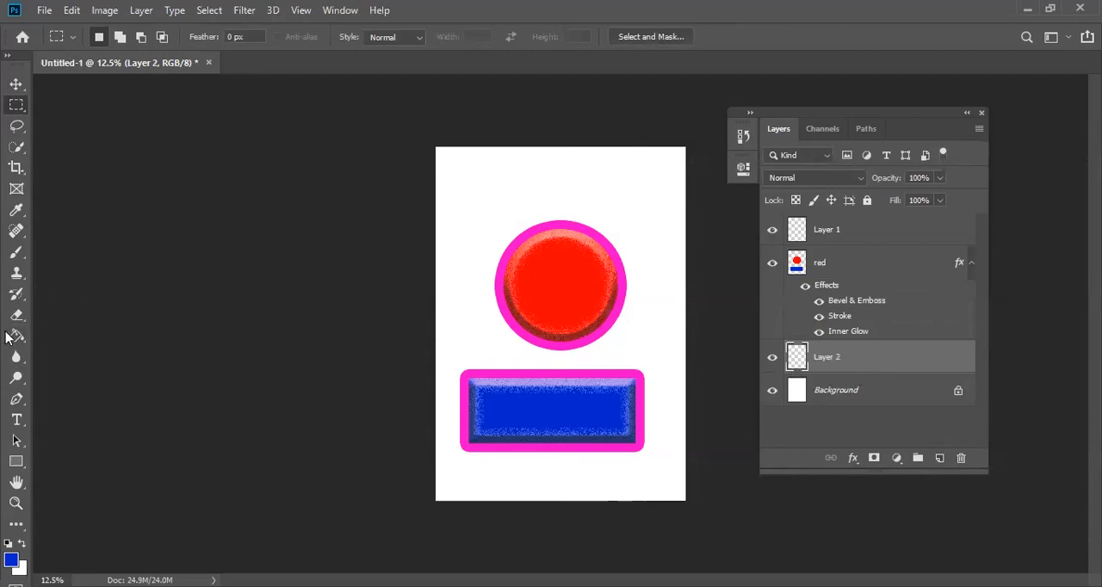
pyautogui.moveTo(12, 339); pyautogui.dragTo(69, 341)
pyautogui.moveTo(449, 418); pyautogui.dragTo(449, 419)
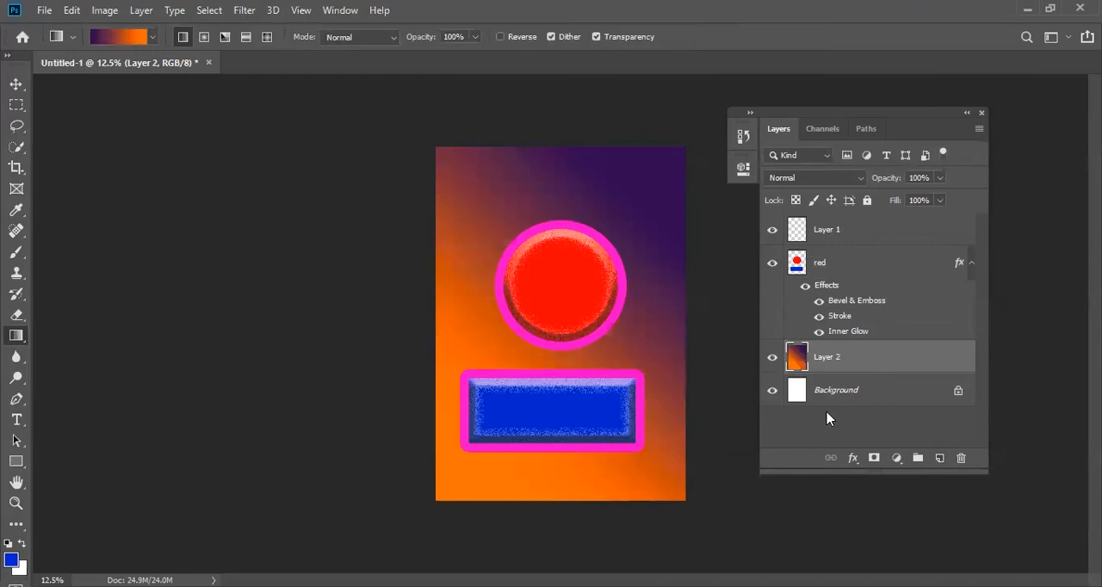
# - Turn off Bevel & Emboss, Stroke and Inner Glow in the red layer's style and enable Outer Glow
pyautogui.click(16, 84)
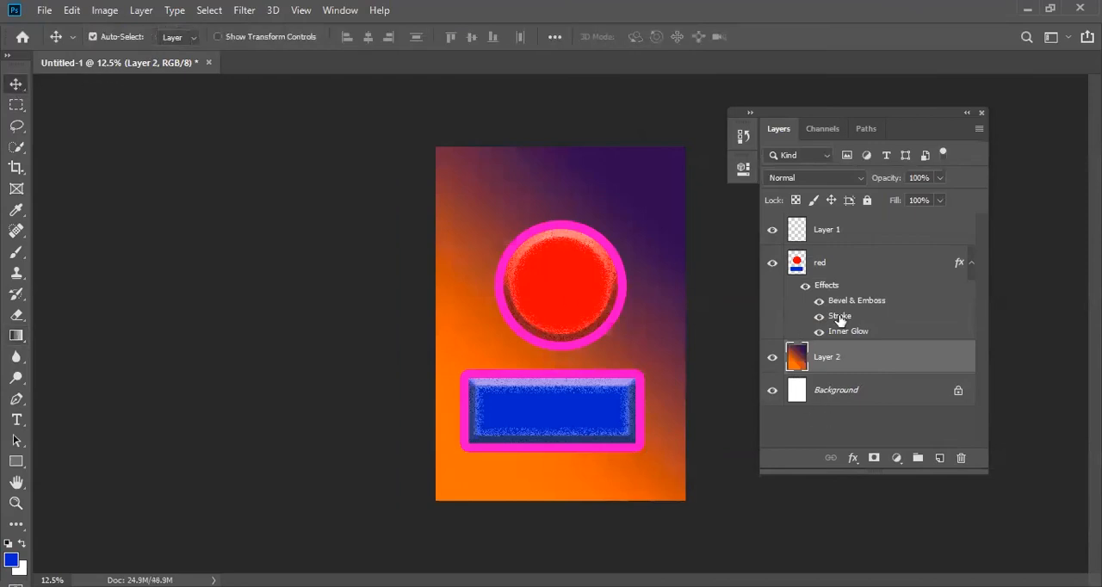
pyautogui.click(870, 264)
pyautogui.press('h')
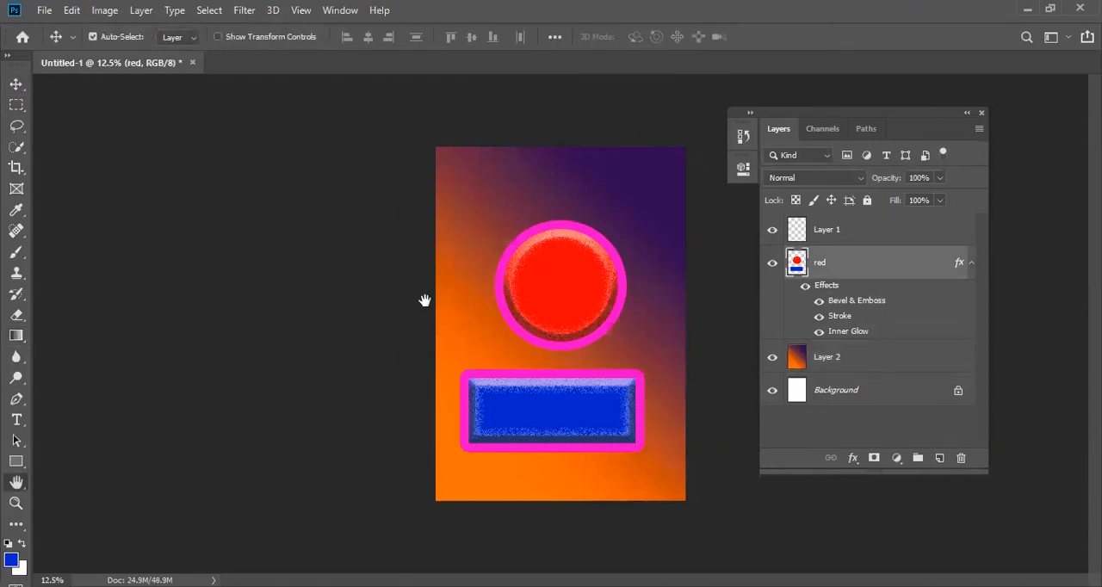
pyautogui.click(453, 257)
pyautogui.click(452, 320)
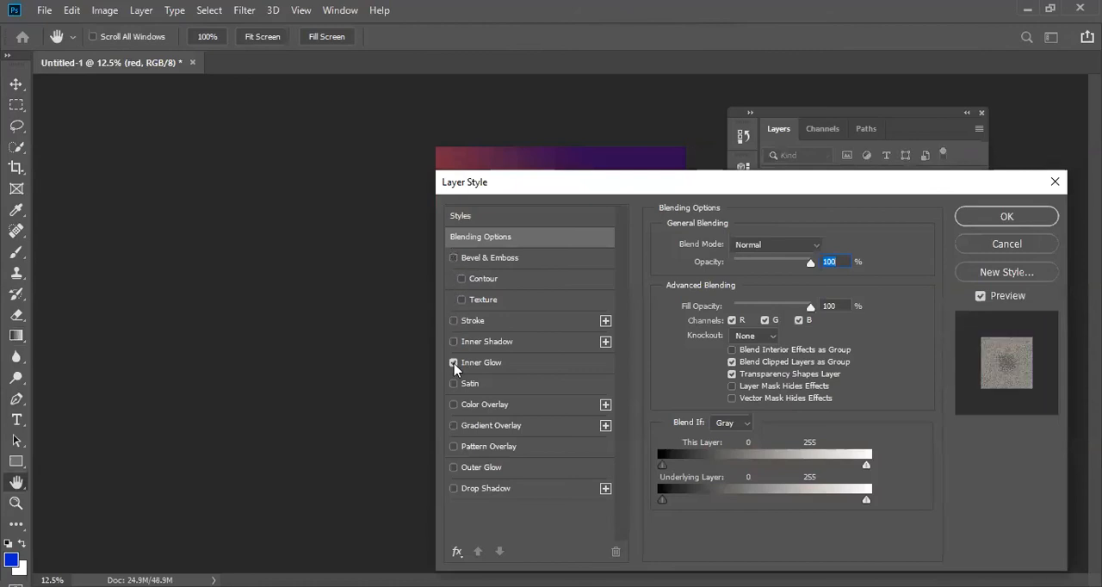
pyautogui.click(453, 362)
pyautogui.moveTo(564, 191); pyautogui.dragTo(839, 144)
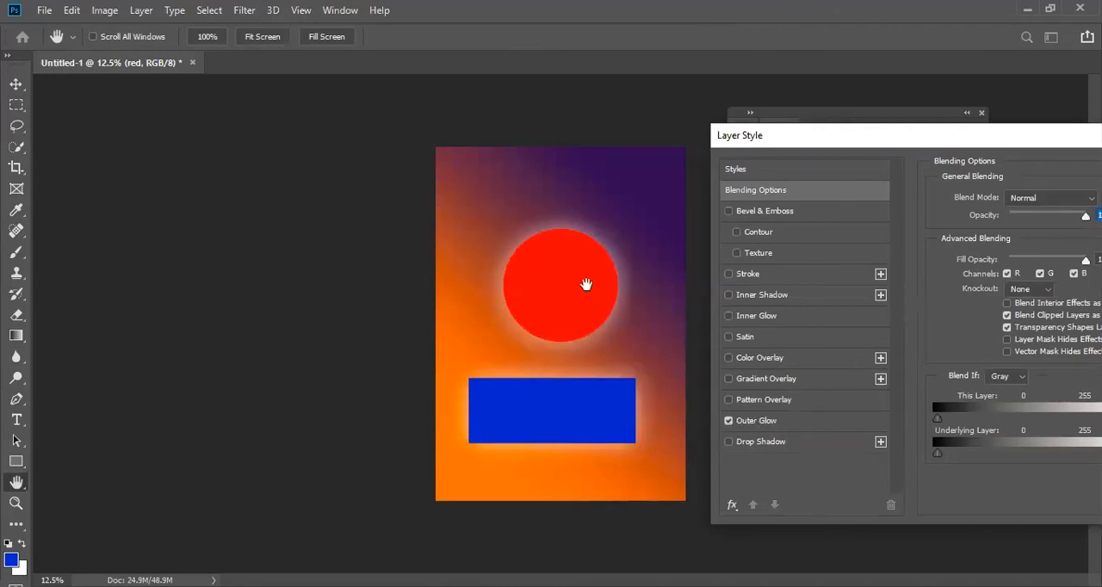
# - Set the red layer's Outer Glow to 38% opacity and 20% spread, with noise at 0%
pyautogui.click(797, 419)
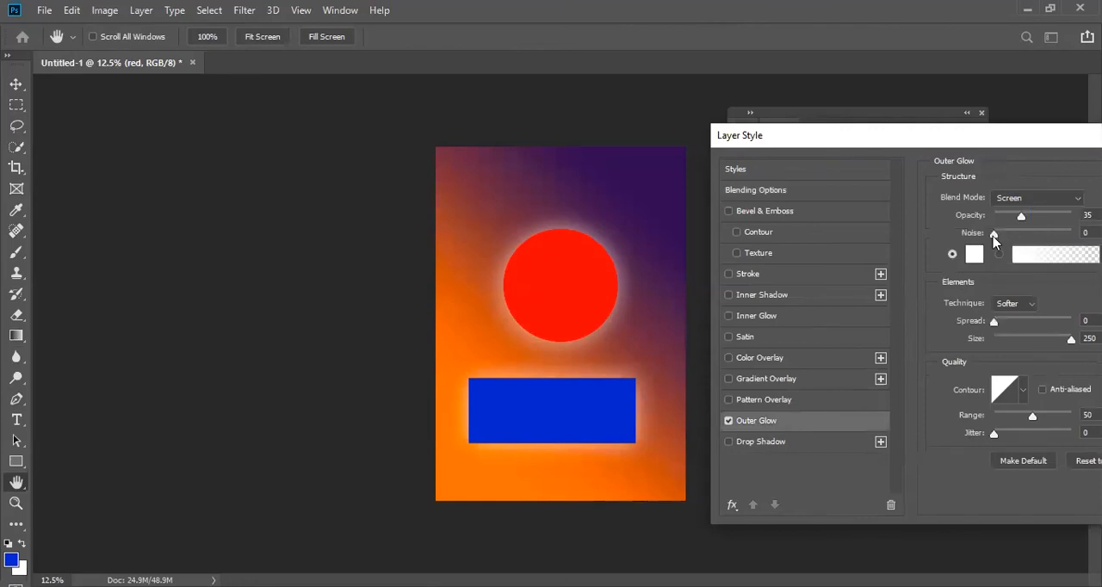
pyautogui.moveTo(996, 330)
pyautogui.mouseDown()
pyautogui.moveTo(1040, 319)
pyautogui.moveTo(1012, 332)
pyautogui.mouseUp()
pyautogui.moveTo(1021, 221); pyautogui.dragTo(994, 241)
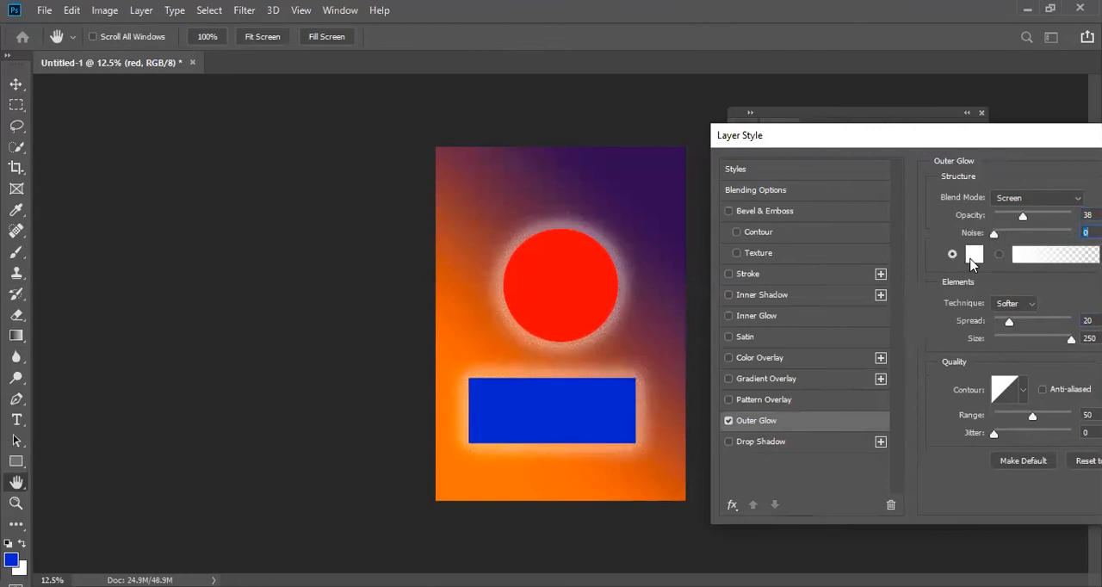
# - Try blue and dark purple for the outer glow, settle on pale lavender e6e1ee, and set the spread to 22%
pyautogui.click(971, 254)
pyautogui.click(896, 273)
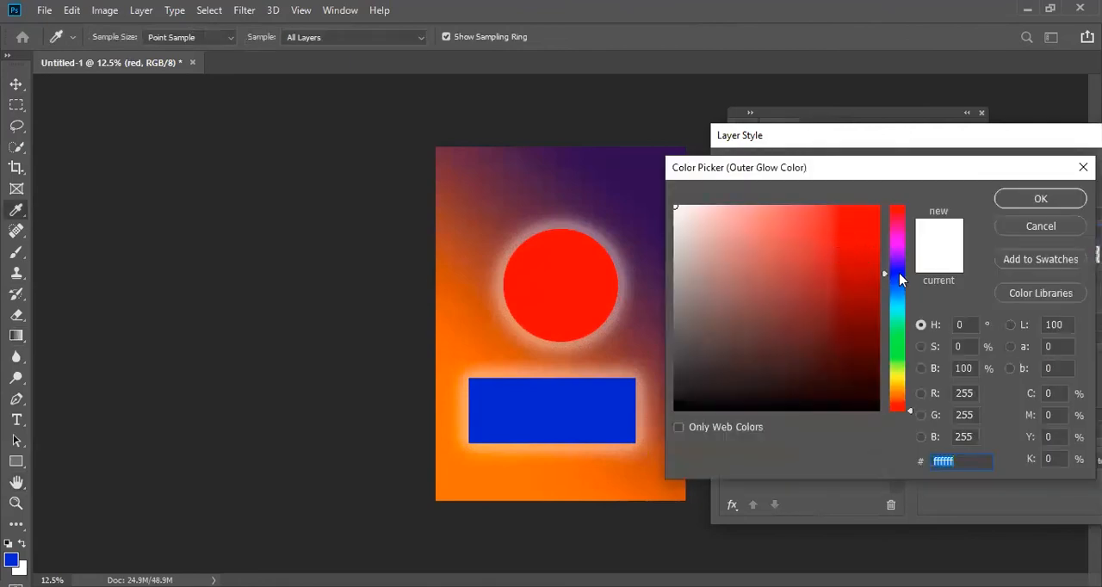
pyautogui.click(871, 210)
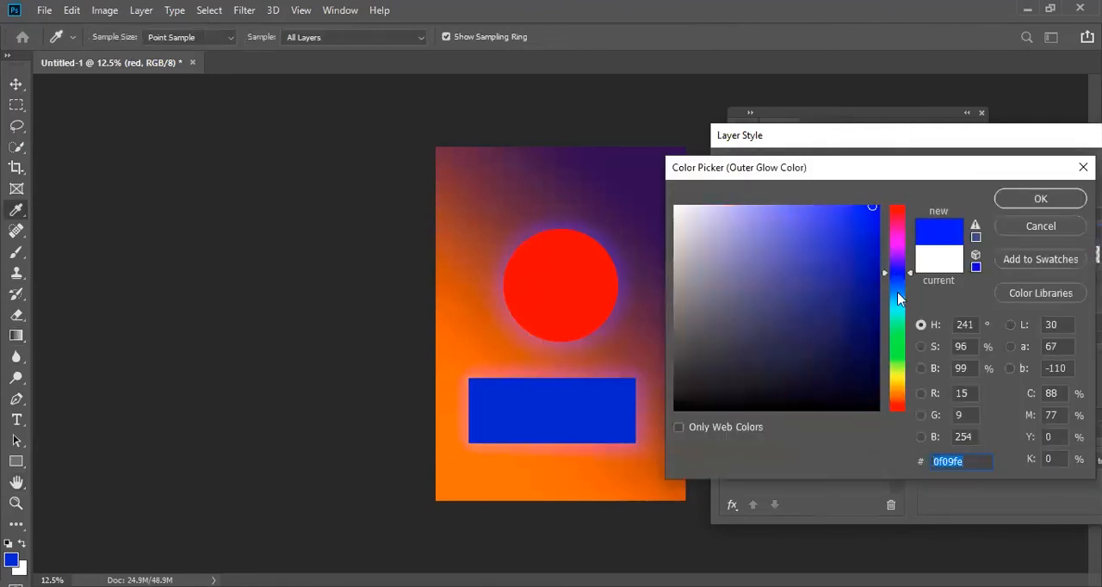
pyautogui.click(898, 378)
pyautogui.moveTo(866, 237); pyautogui.dragTo(703, 227)
pyautogui.click(632, 177)
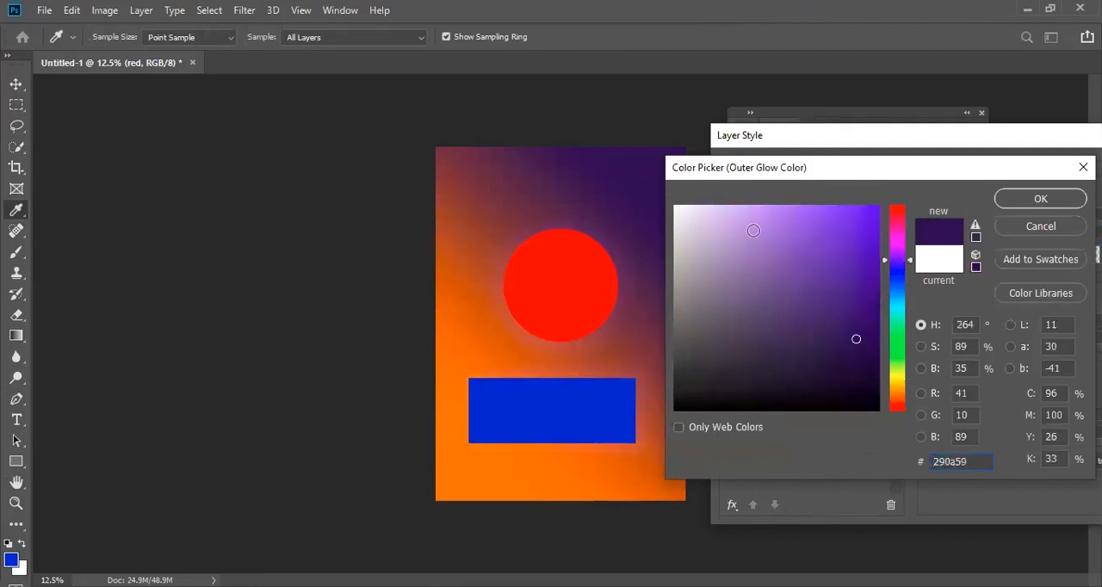
pyautogui.click(685, 219)
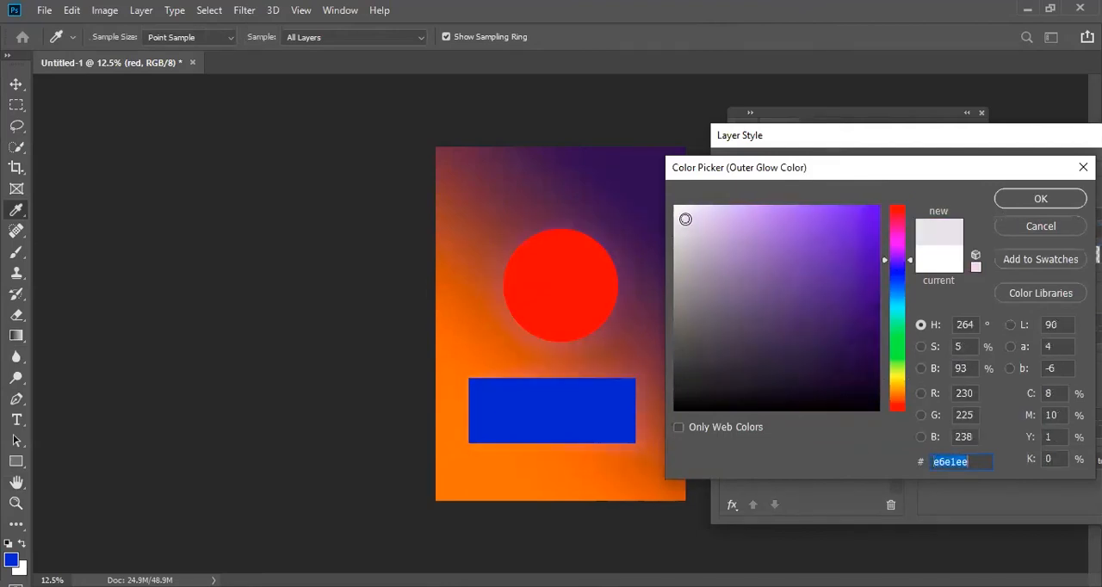
pyautogui.click(1035, 201)
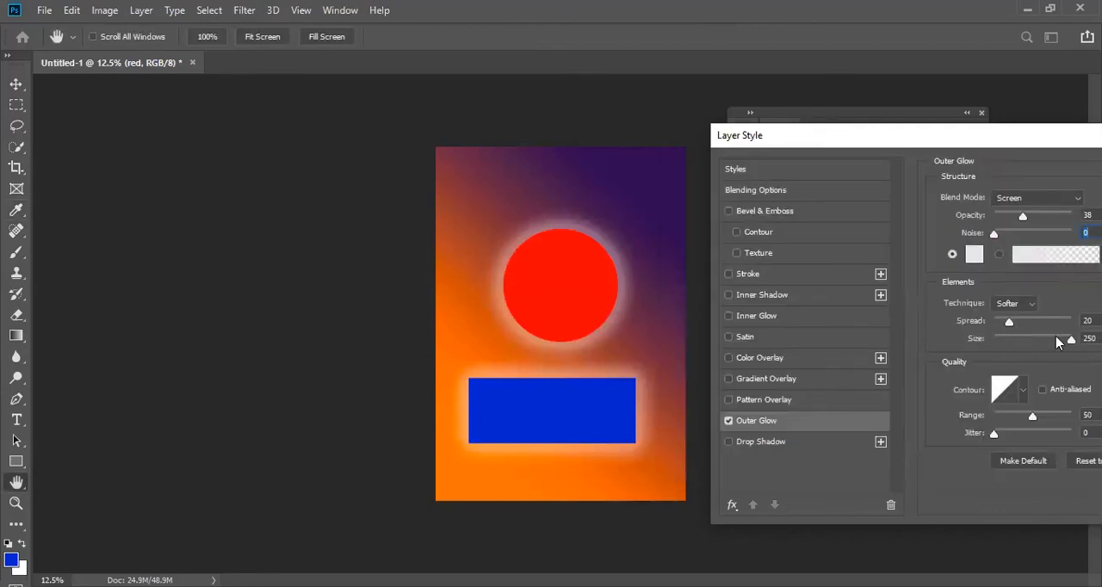
pyautogui.moveTo(1012, 327)
pyautogui.mouseDown()
pyautogui.moveTo(1067, 324)
pyautogui.moveTo(1014, 324)
pyautogui.moveTo(1020, 334)
pyautogui.mouseUp()
# - Try multicolored gradient presets for the outer glow and return to the solid pale lavender color
pyautogui.moveTo(1009, 149); pyautogui.dragTo(974, 132)
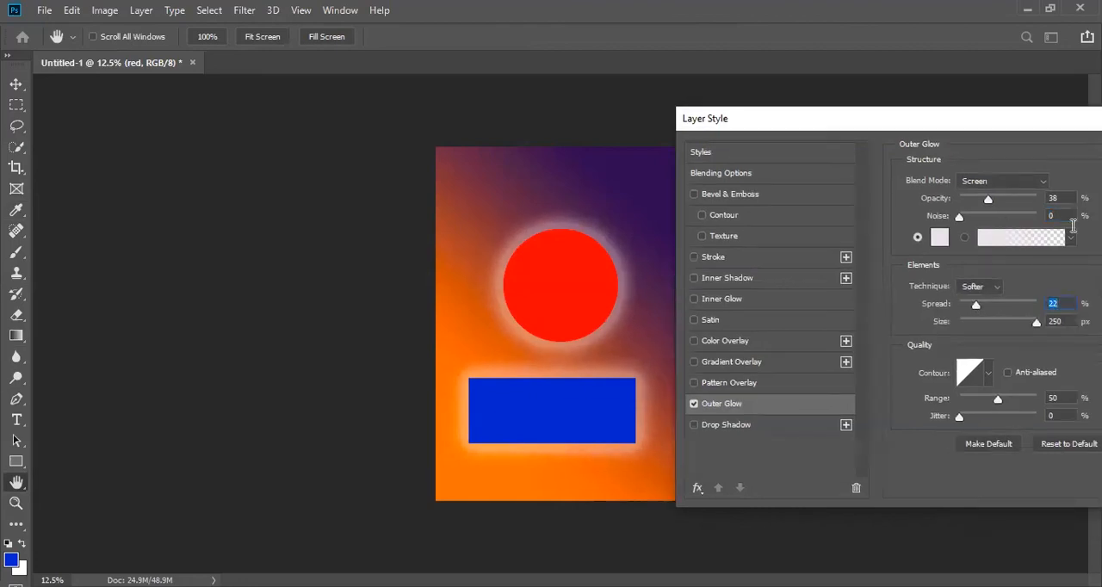
pyautogui.click(1070, 244)
pyautogui.click(988, 272)
pyautogui.click(978, 297)
pyautogui.click(961, 318)
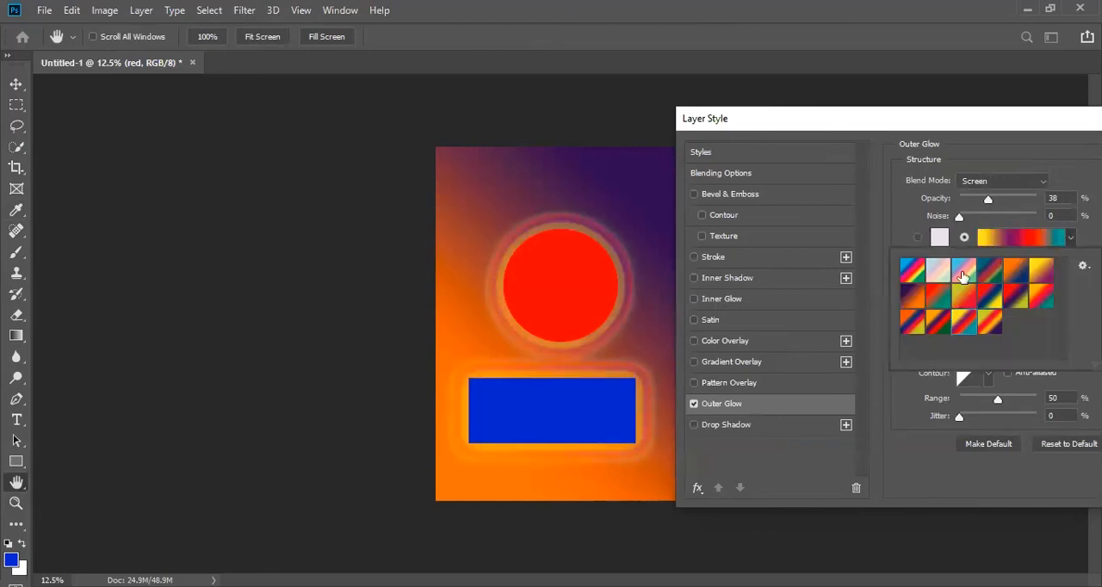
pyautogui.click(937, 240)
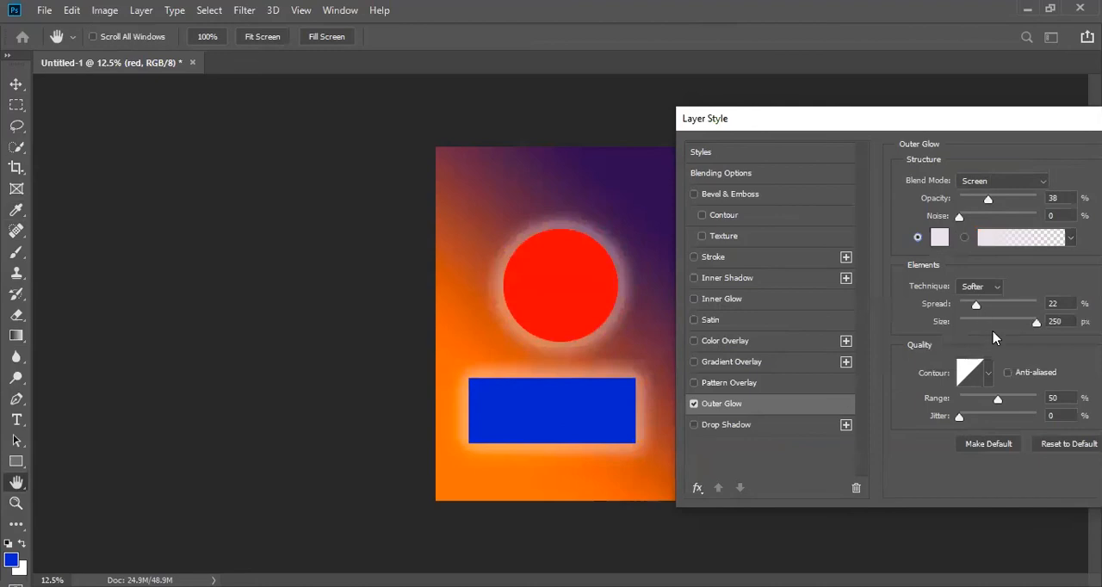